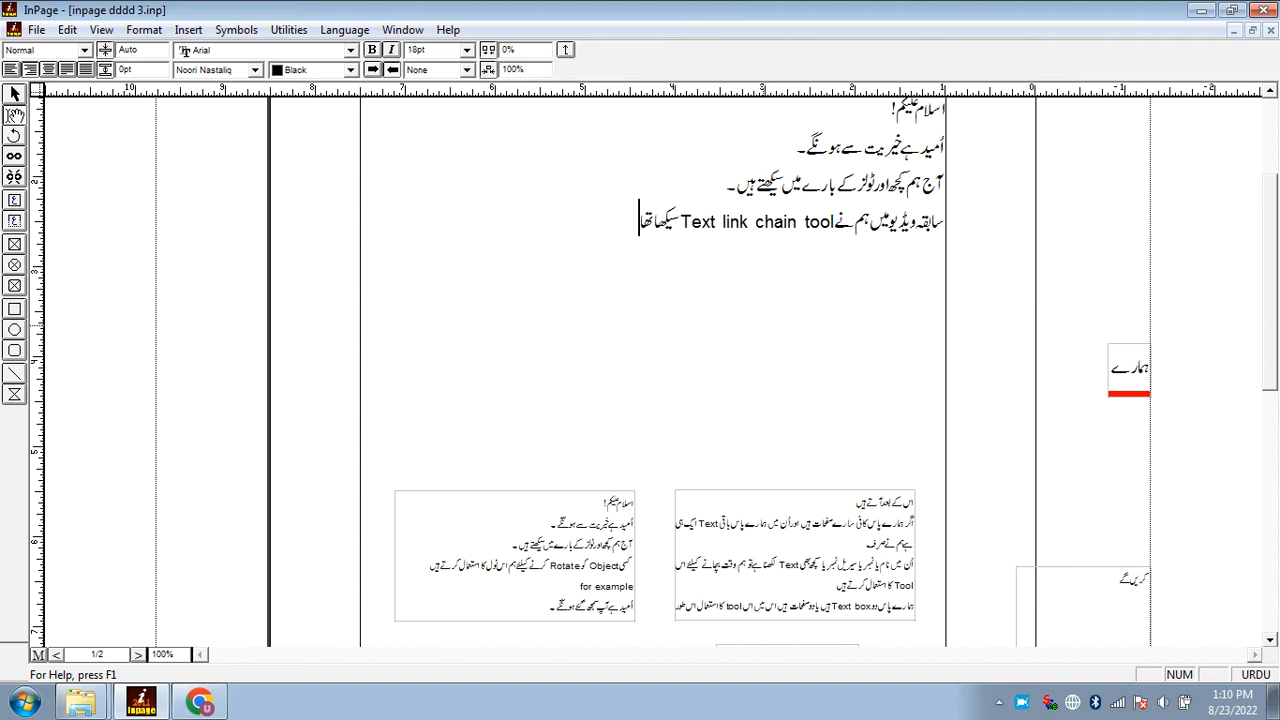
Add the line "اب ہم آتے ہیں Delink Tool کی طرف۔" below the Text link chain tool sentence
type("ا اب ہم آتے ہیں")
key("ctrl+space")
type("Delink")
key("ctrl+space")
key("ctrl+space")
type("Tool")
key("ctrl+space")
type("کی طرف")
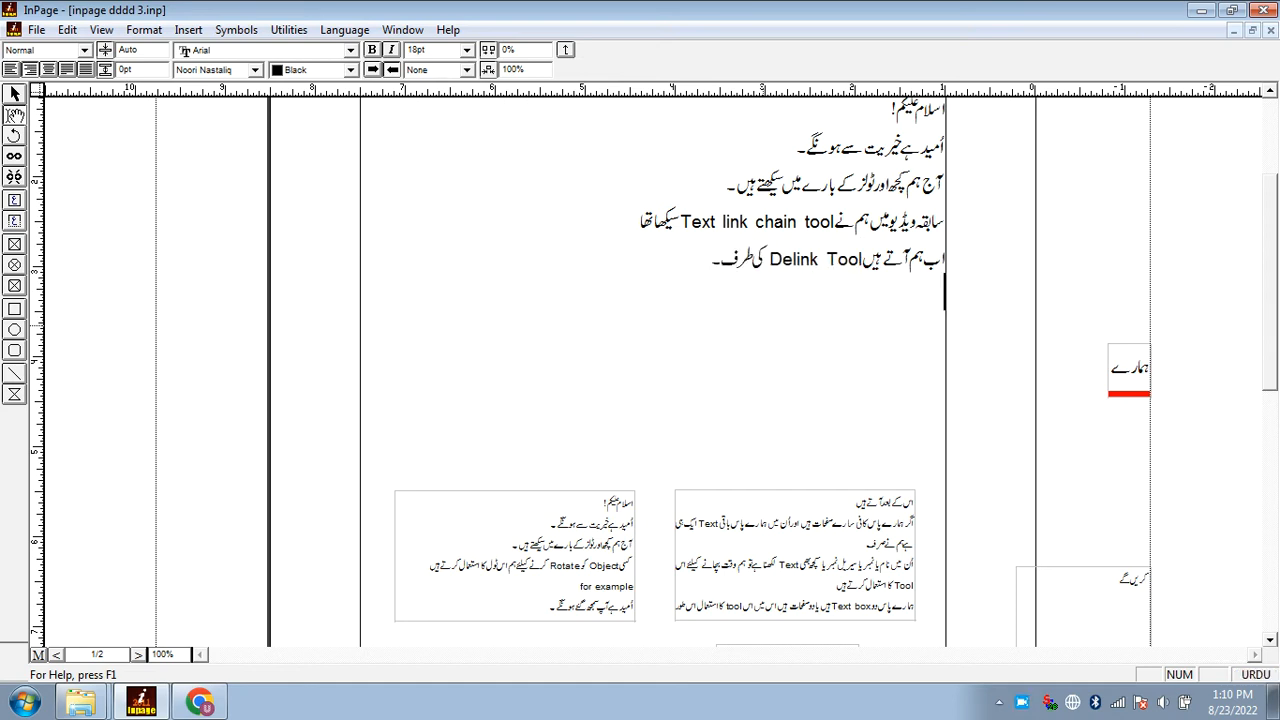
Use the Delink tool to break both links between the three chained text boxes
left_click(15, 178)
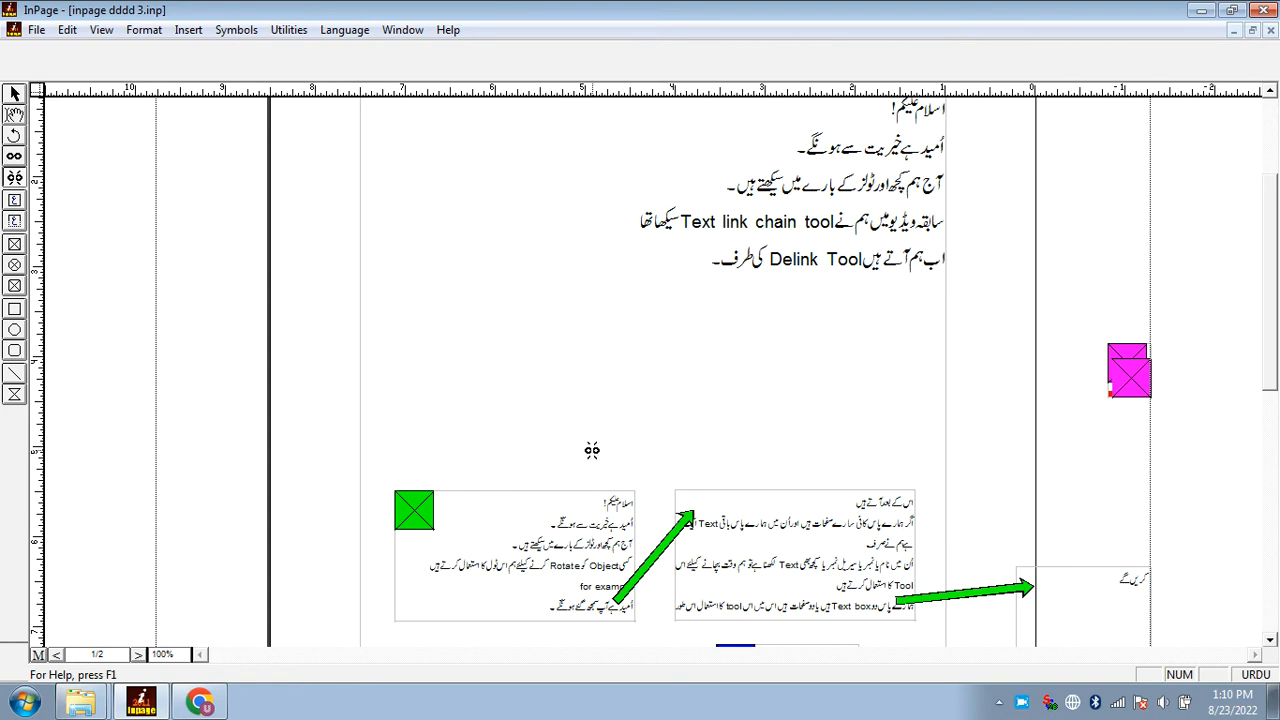
scroll(585, 443, "down", 3)
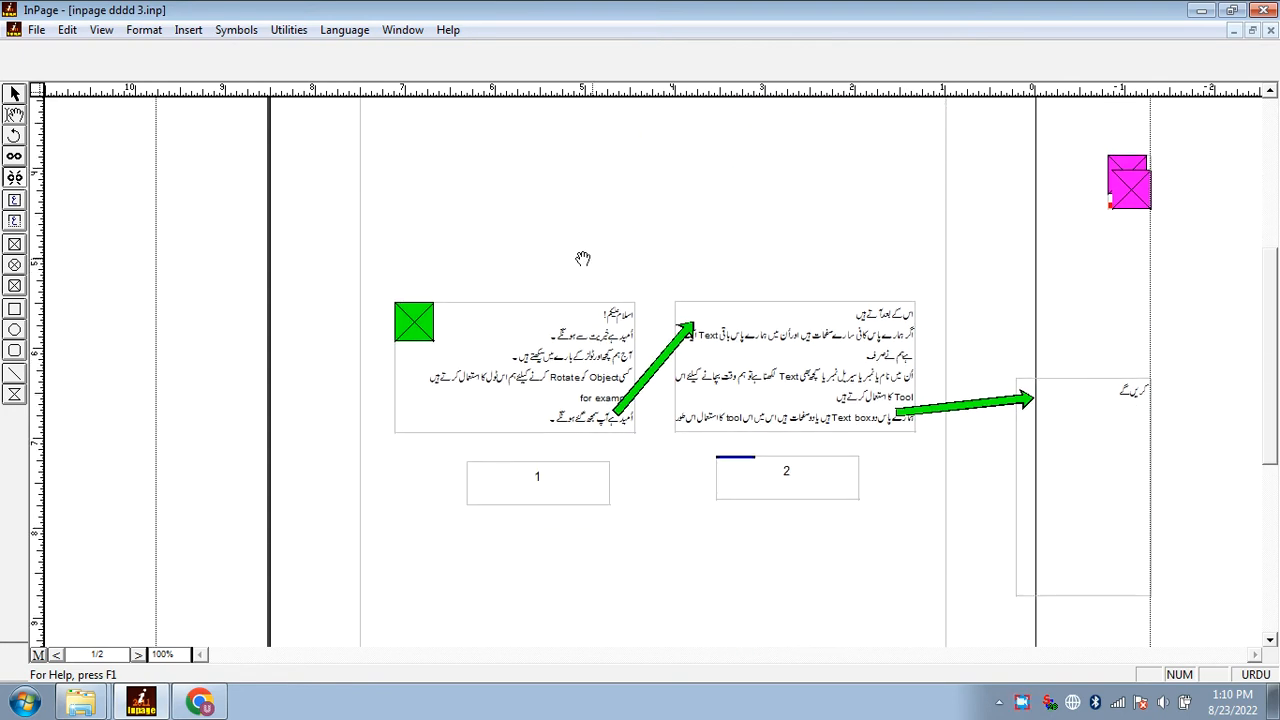
left_click(1092, 479)
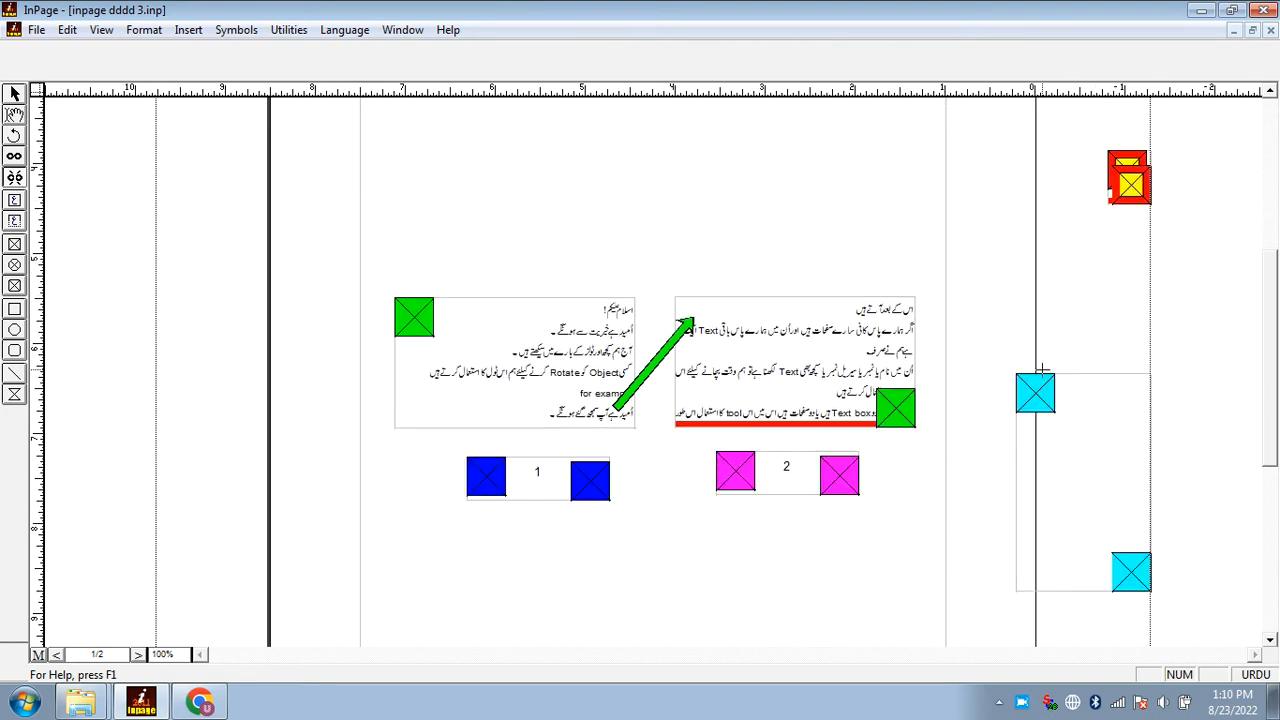
left_click(894, 408)
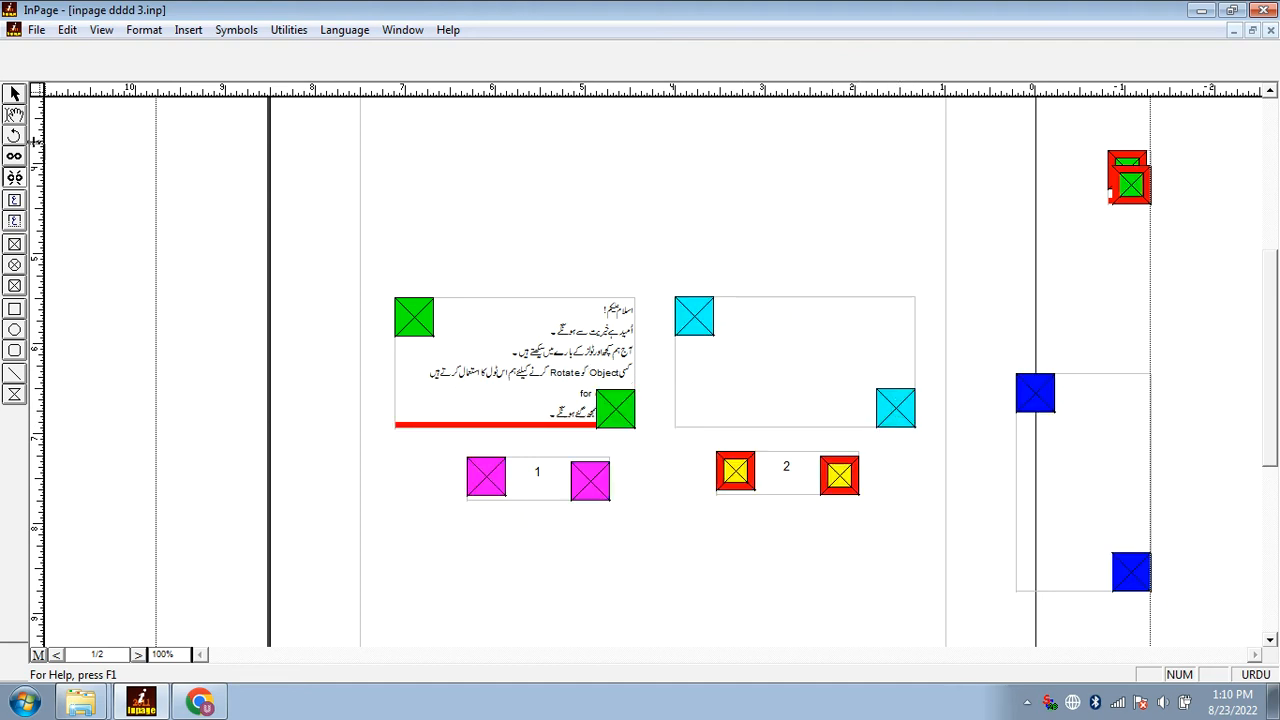
Begin a new line in the page text with "جوجو Text box" under the Delink Tool line
left_click(19, 118)
left_click(610, 280)
type("جوجو")
key("ctrl+space")
type("Text box")
key("ctrl+space")
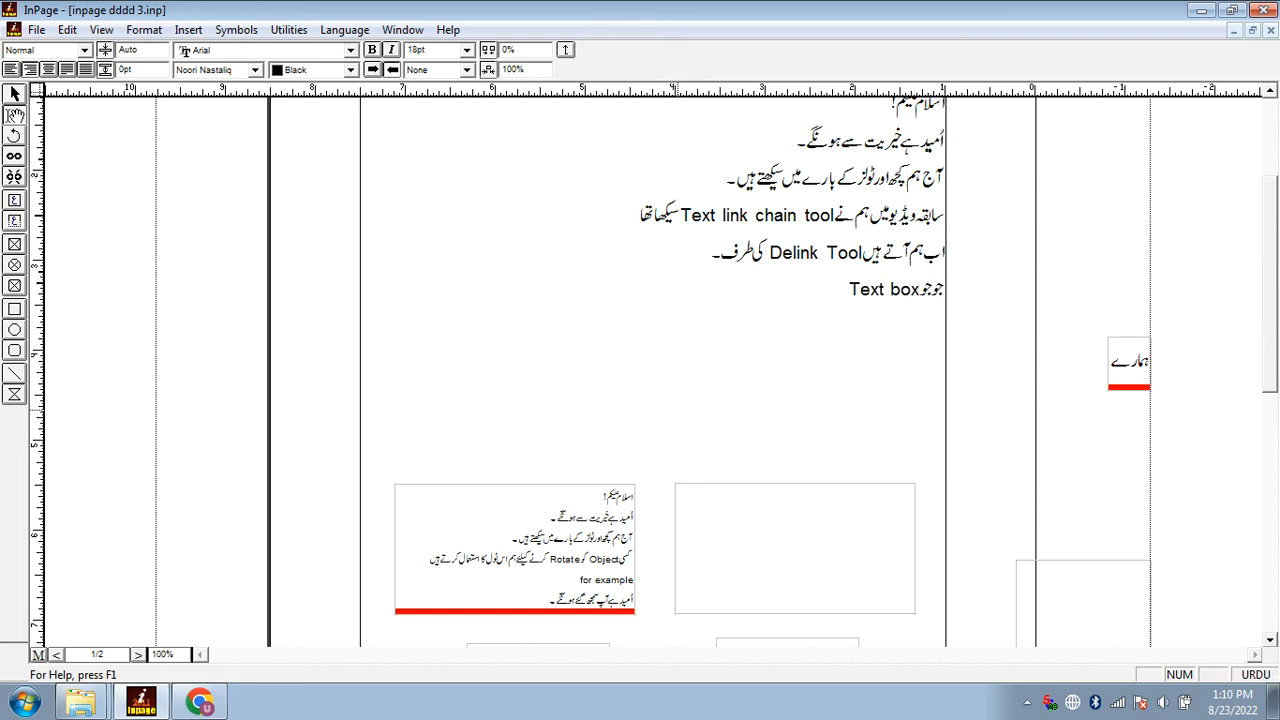
Continue the sentence with "ہم نے آپس میں"
type("ہم نے")
scroll(677, 414, "down", 1)
key("ctrl+space")
type("Link")
key("ctrl+space")
key("BackSpace")
key("BackSpace")
key("BackSpace")
key("BackSpace")
type("آپس میں")
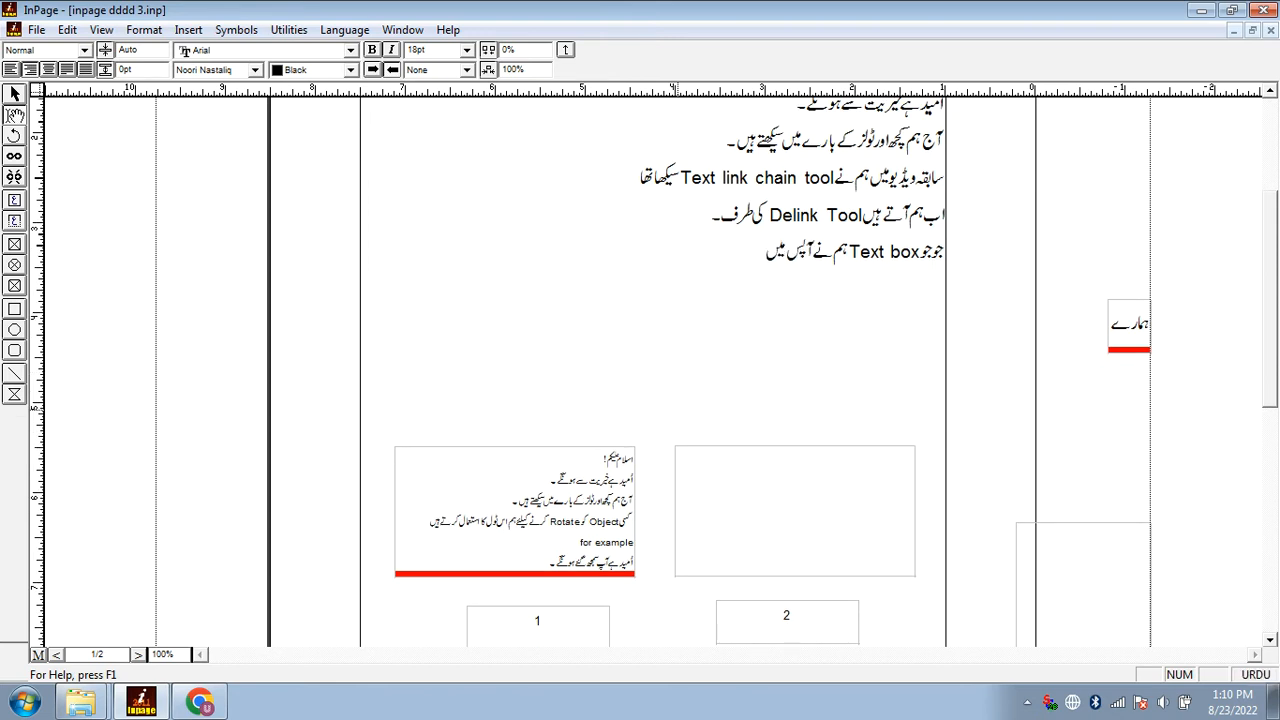
Continue the sentence with "Link کئے تھے ان کو Delink یعنی"
key("ctrl+space")
type("Link")
key("ctrl+space")
type("کئے تھے ان کو")
key("ctrl+space")
type("Delink")
key("ctrl+space")
type("یعنی")
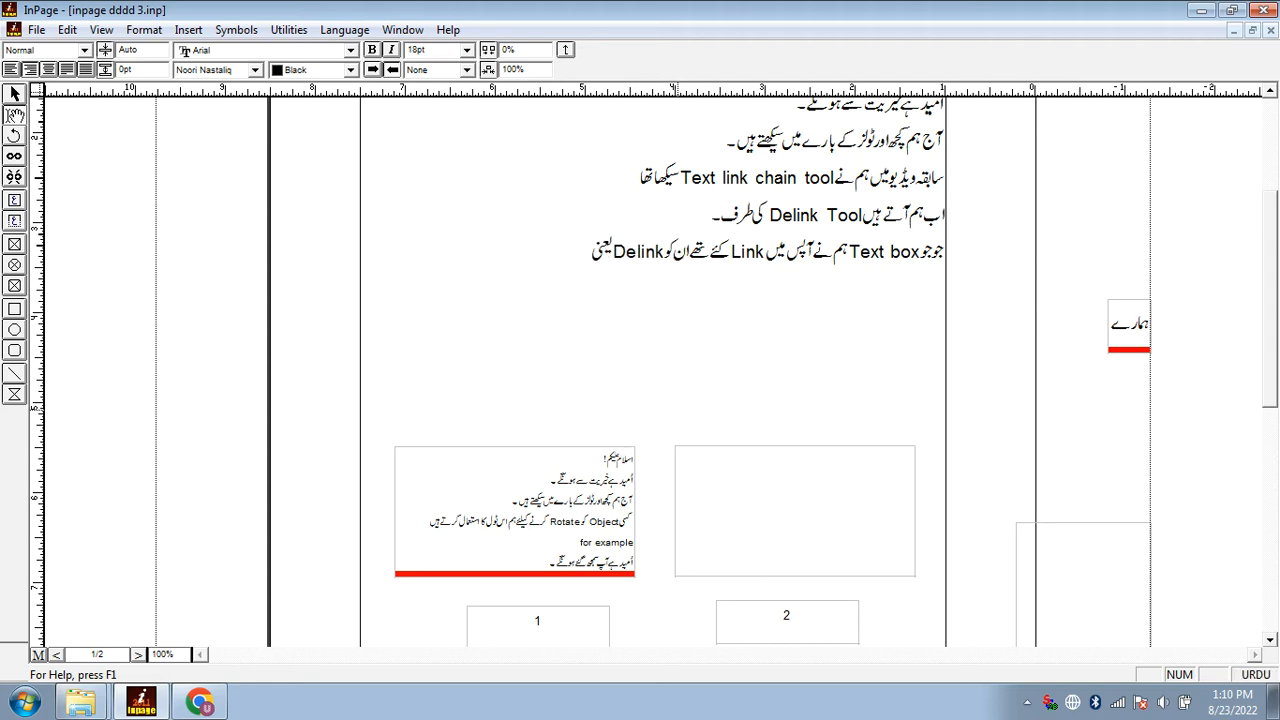
type(" سابقہ صورتحال میں لانے کیلئے")
Complete the sentence with "سابقہ صورتحال میں لانے کیلئے Delink tool کا استعمال کرتے ہیں"
key("ctrl+space")
type("Delink tool")
key("ctrl+space")
type("کا استعمال کرتے ہیں")
scroll(677, 415, "down", 1)
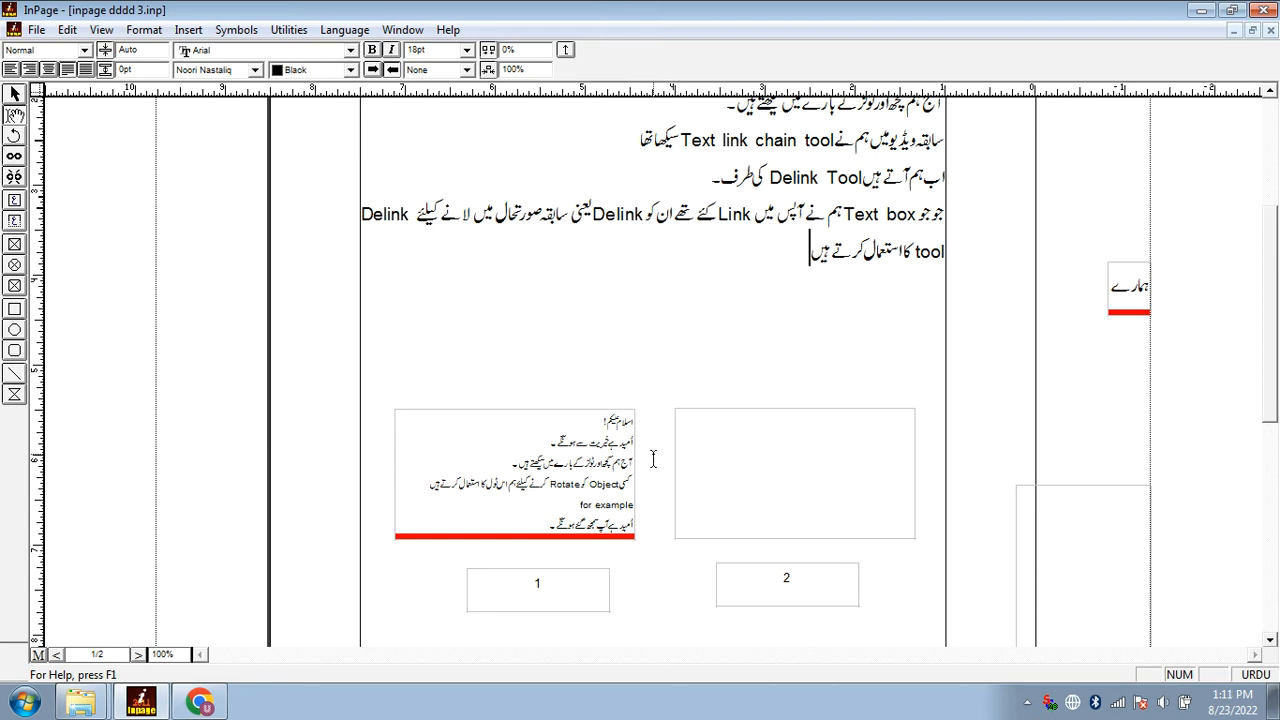
Delete the delinked text boxes and the small boxes numbered 1 and 2 below them
scroll(628, 476, "down", 2)
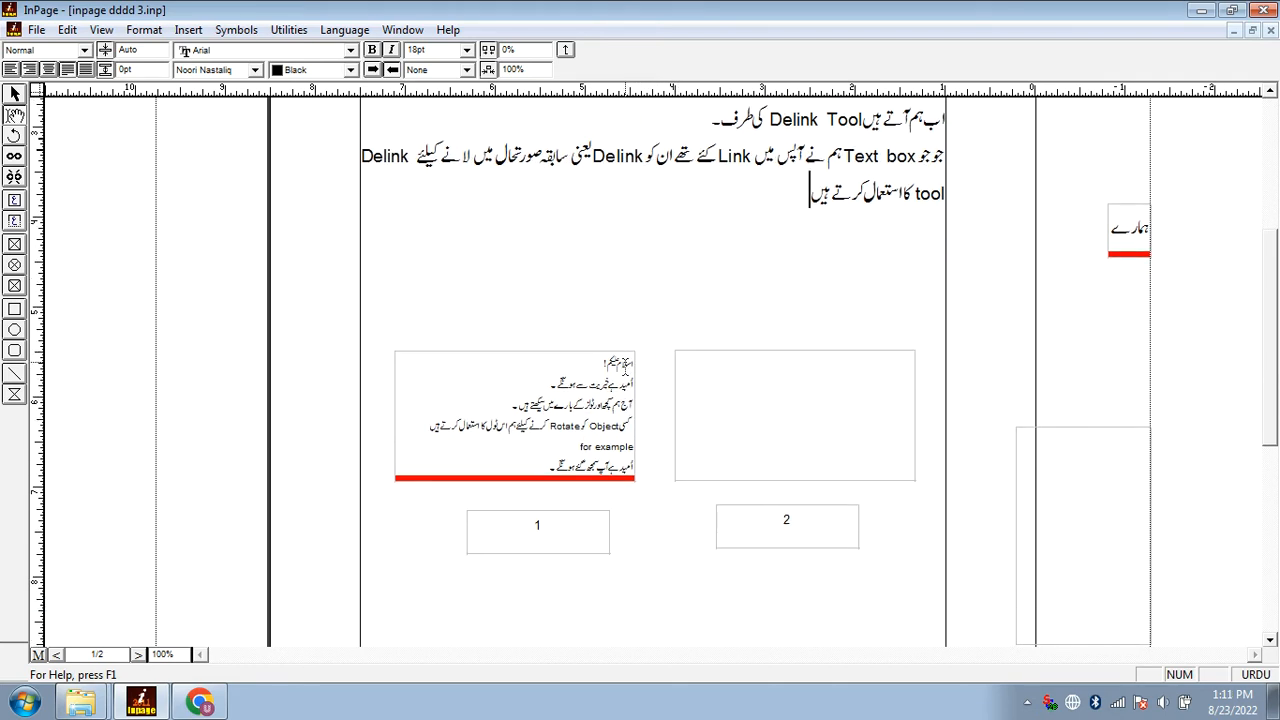
left_click(608, 414)
key("Delete")
left_click(777, 448)
key("Delete")
left_click(766, 525)
key("Delete")
left_click(604, 516)
key("Delete")
scroll(757, 357, "up", 5)
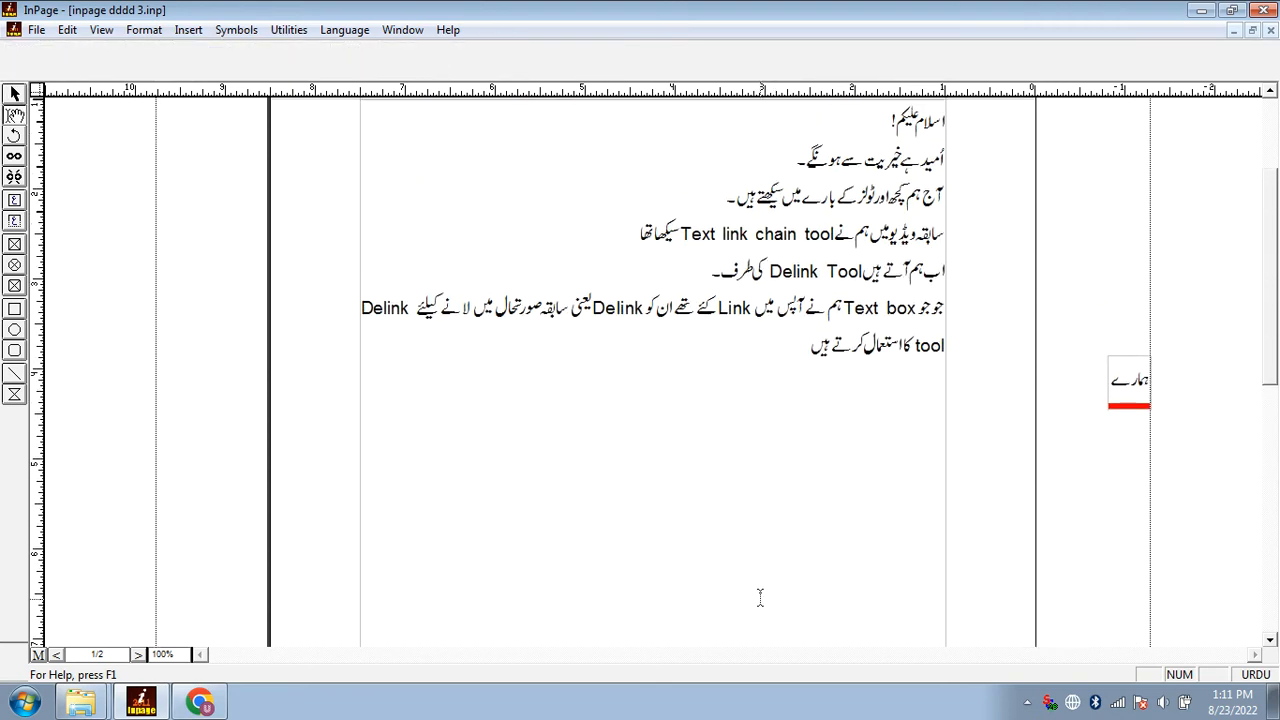
Save the document, end the Delink sentence with a full stop and add the line "اب آتے ہیں Text Box کی طرف۔"
left_click(771, 522)
key("ctrl+s")
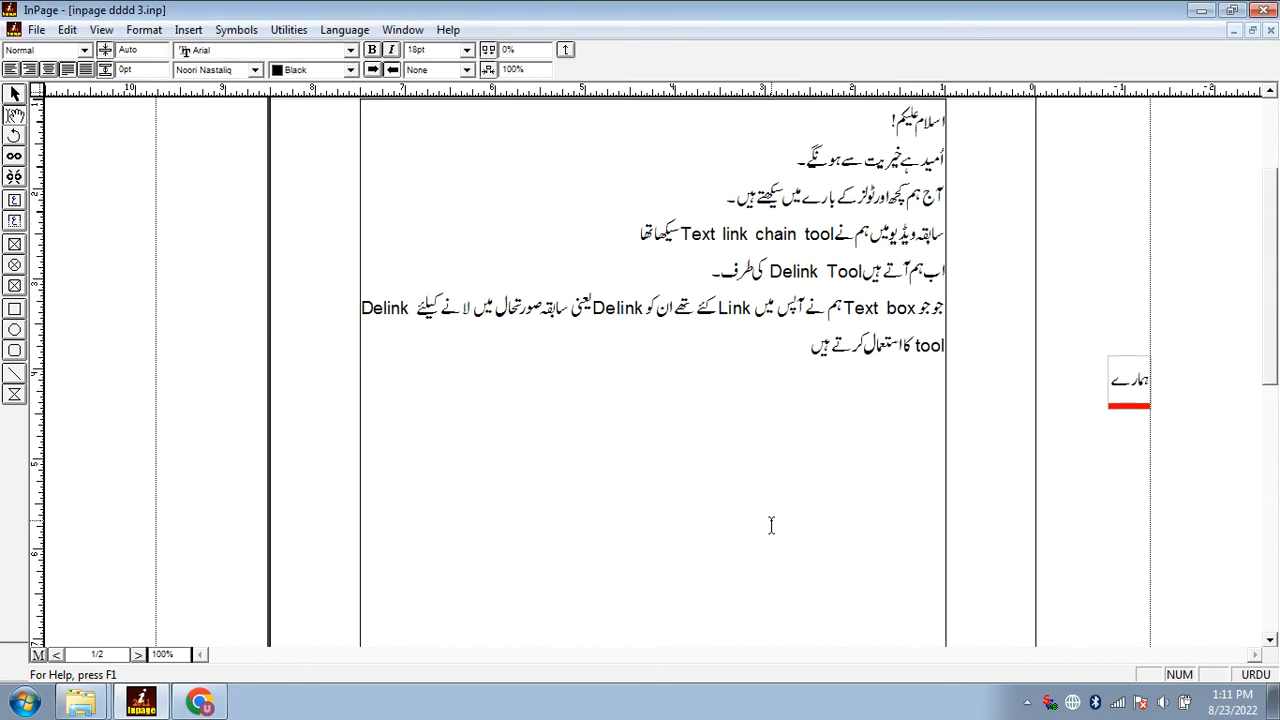
type("آتے ہیں")
key("ctrl+space")
type("Title")
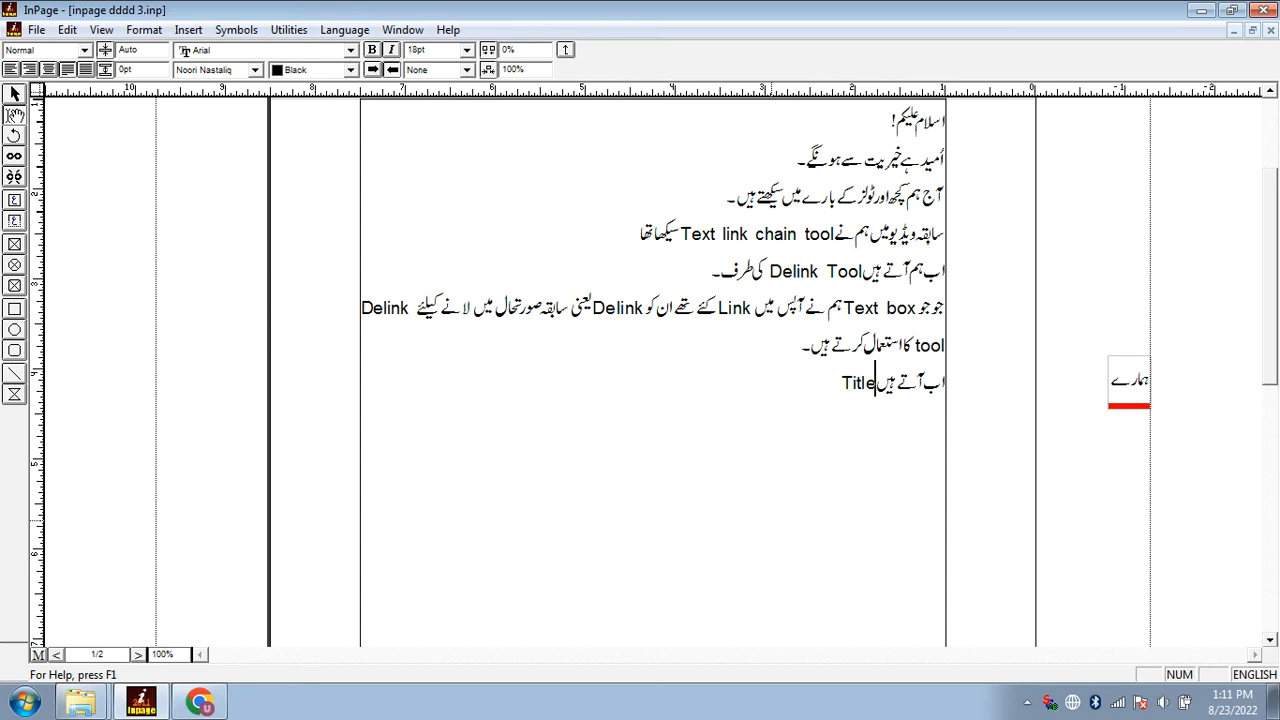
key("BackSpace")
key("BackSpace")
key("BackSpace")
key("BackSpace")
key("BackSpace")
type("Text Box")
key("ctrl+space")
type("کی طرف۔")
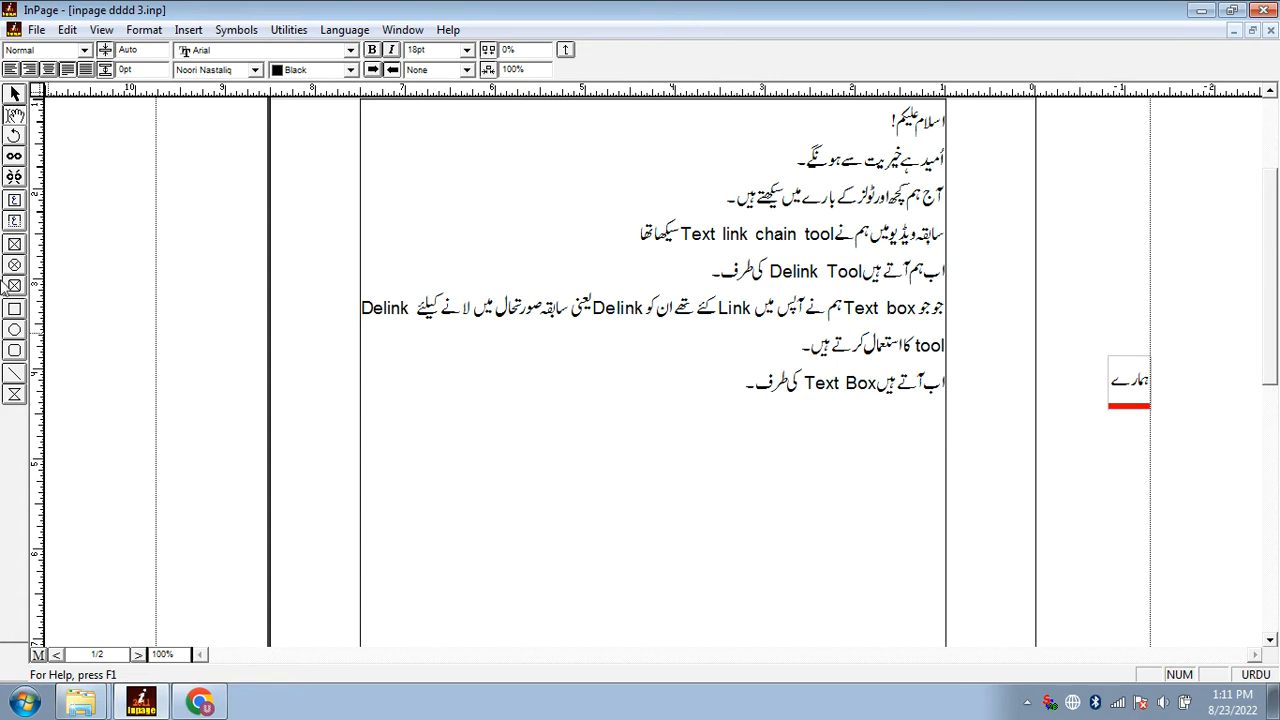
Draw a rectangular text box about 5.3 inches wide and 1.9 inches high below the last line
left_click(14, 200)
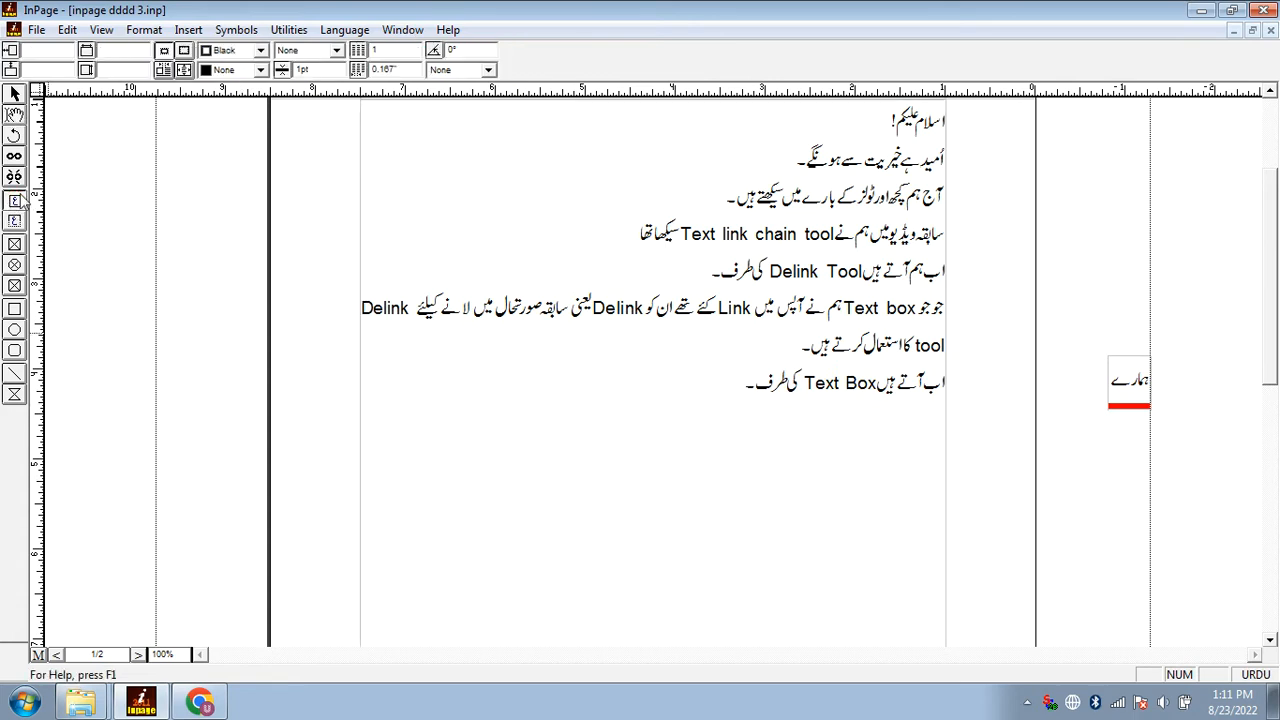
scroll(424, 461, "down", 3)
left_click_drag(369, 319, 849, 487)
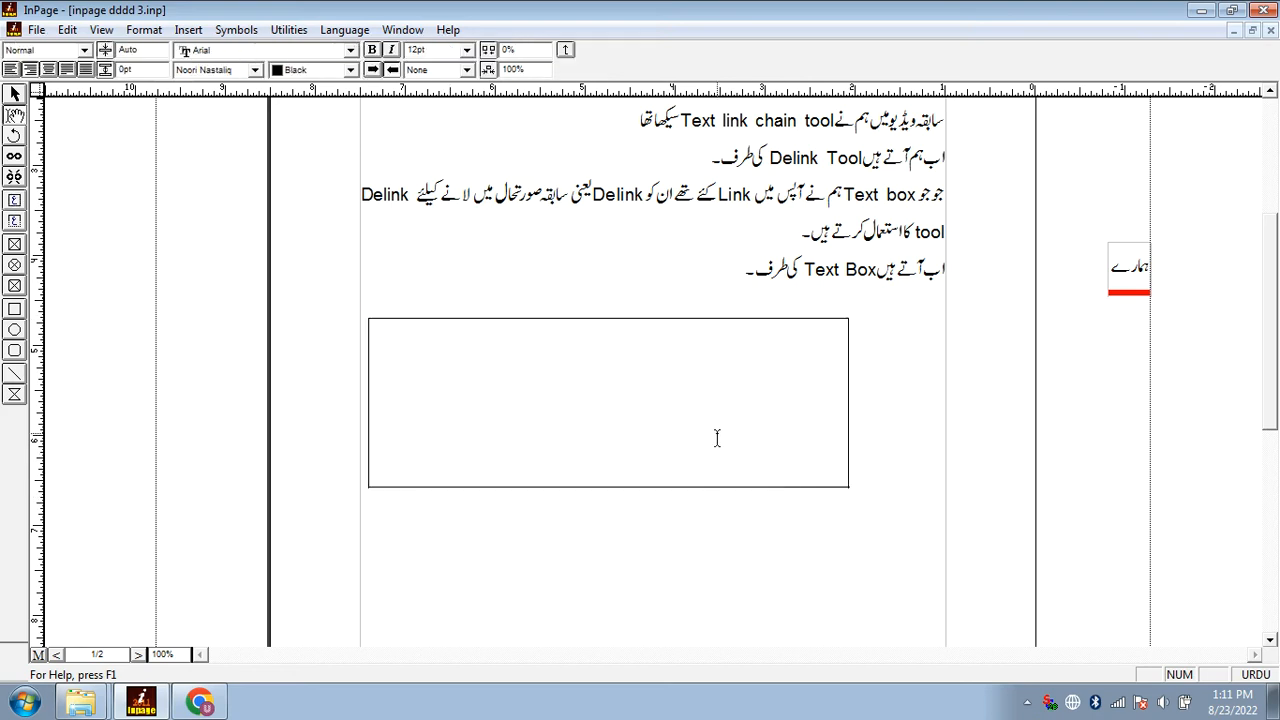
Enter sample Urdu text in the new text box and delete it
type("اسدفاسدفاسدفاسدفاسدفاسدفاس")
key("ctrl+a")
key("Delete")
key("Escape")
Resize the text box to about 3.375 by 2.406 inches and reposition it near the middle of the text column
left_click(700, 450)
left_click_drag(617, 471, 653, 480)
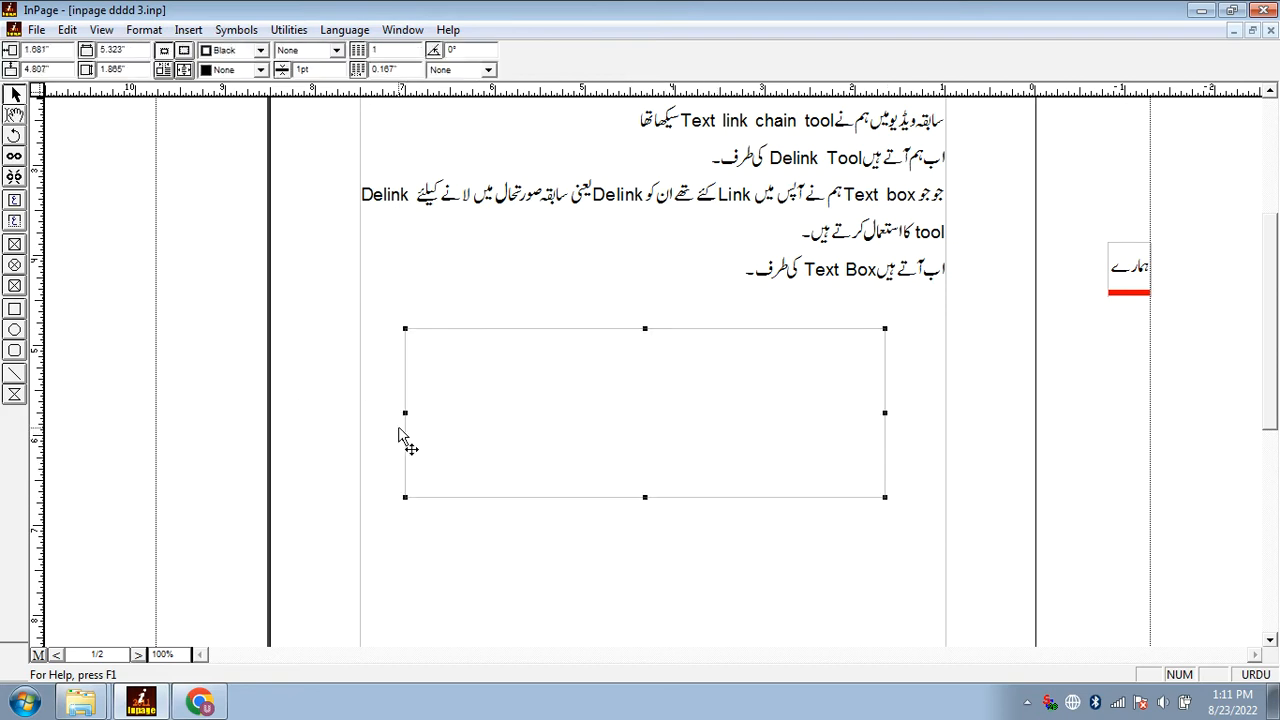
left_click_drag(884, 412, 709, 414)
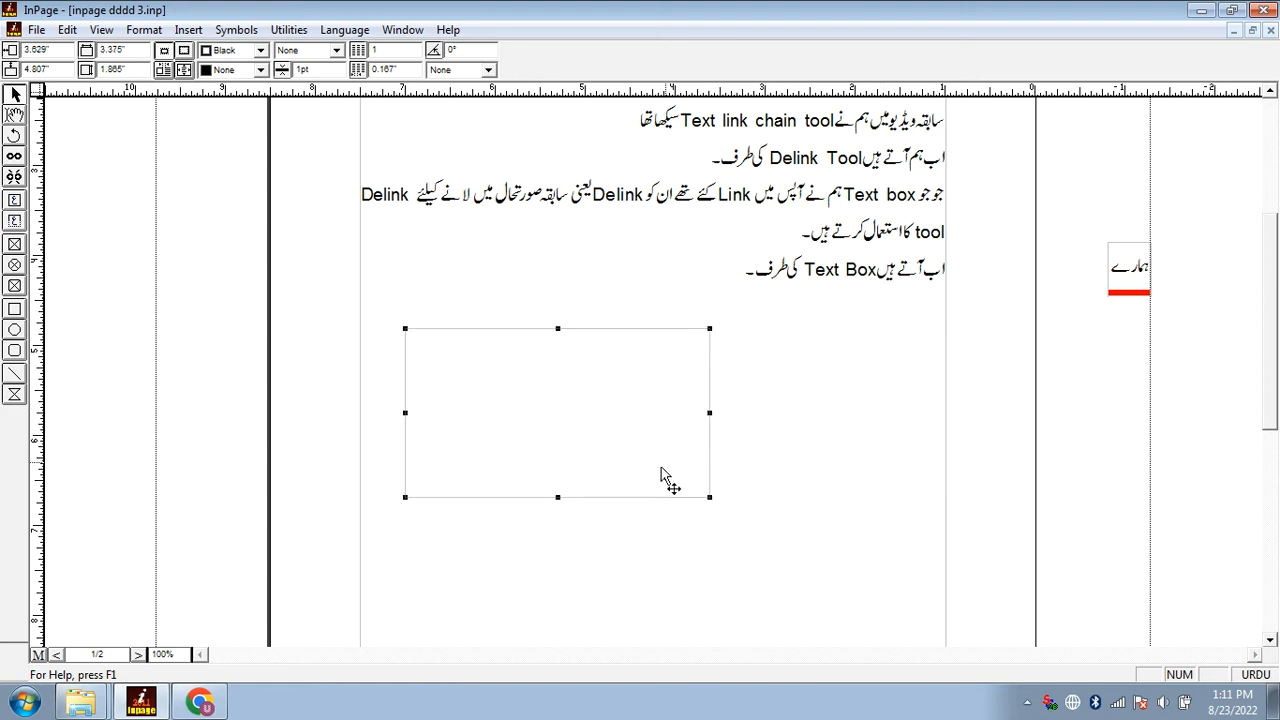
left_click_drag(558, 497, 559, 546)
left_click_drag(563, 511, 660, 538)
Write "Text box میں ہم کچھ بھی تحریر کرسکتے ہیں جس طرح ہم" on a new line of the page text
left_click(677, 314)
key("Escape")
type("Text box")
key("Escape")
type("میں ہم کچھ ب")
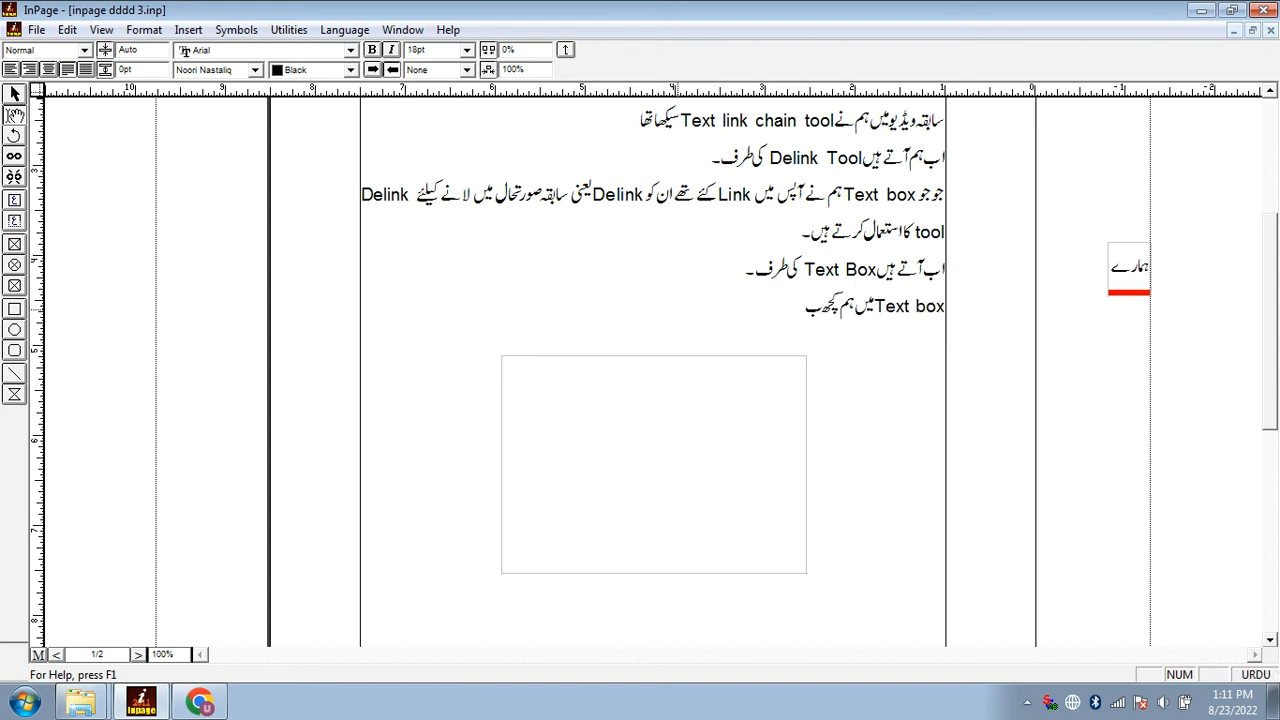
type("ھی تحریر کرسکتے ہیں جو")
key("BackSpace")
type("س طرح ہم")
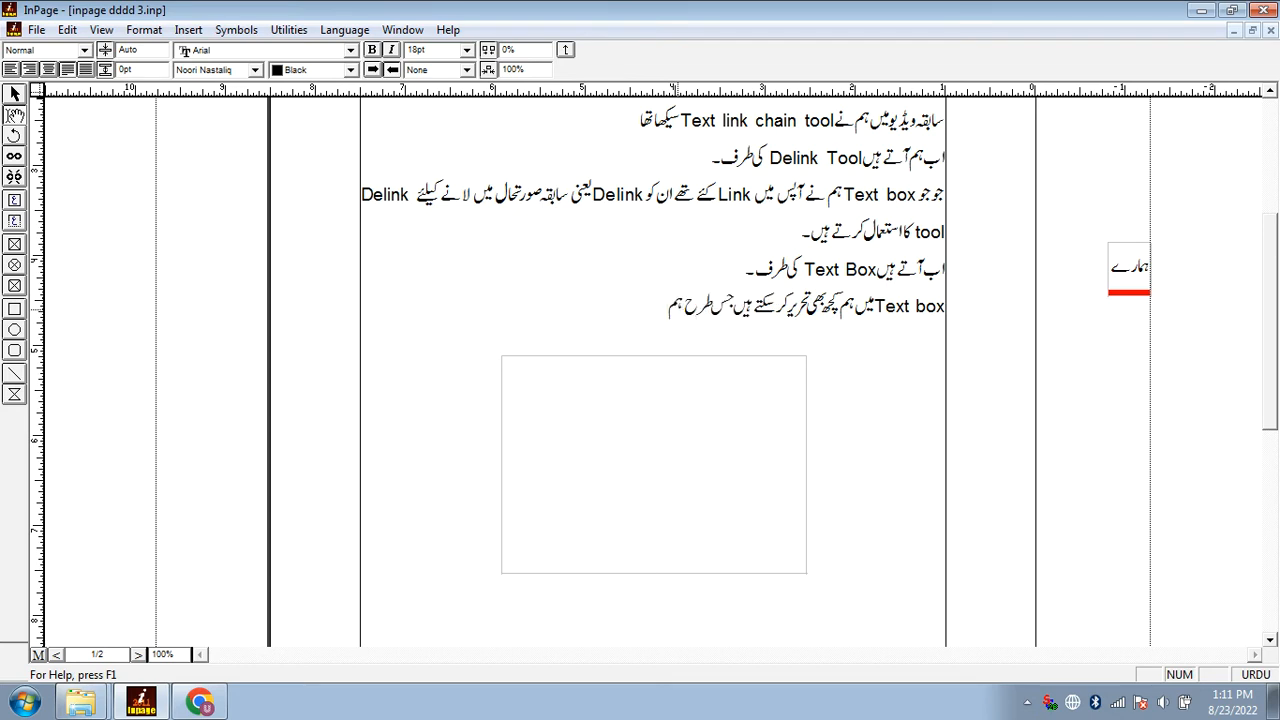
Continue the sentence with "Page پر تحریر کر رہے ہیں دراصل یہ بھی ایک Text box ہے"
key("ctrl+space")
type("Page")
key("ctrl+space")
type("پر تحریر کر رہے ہی")
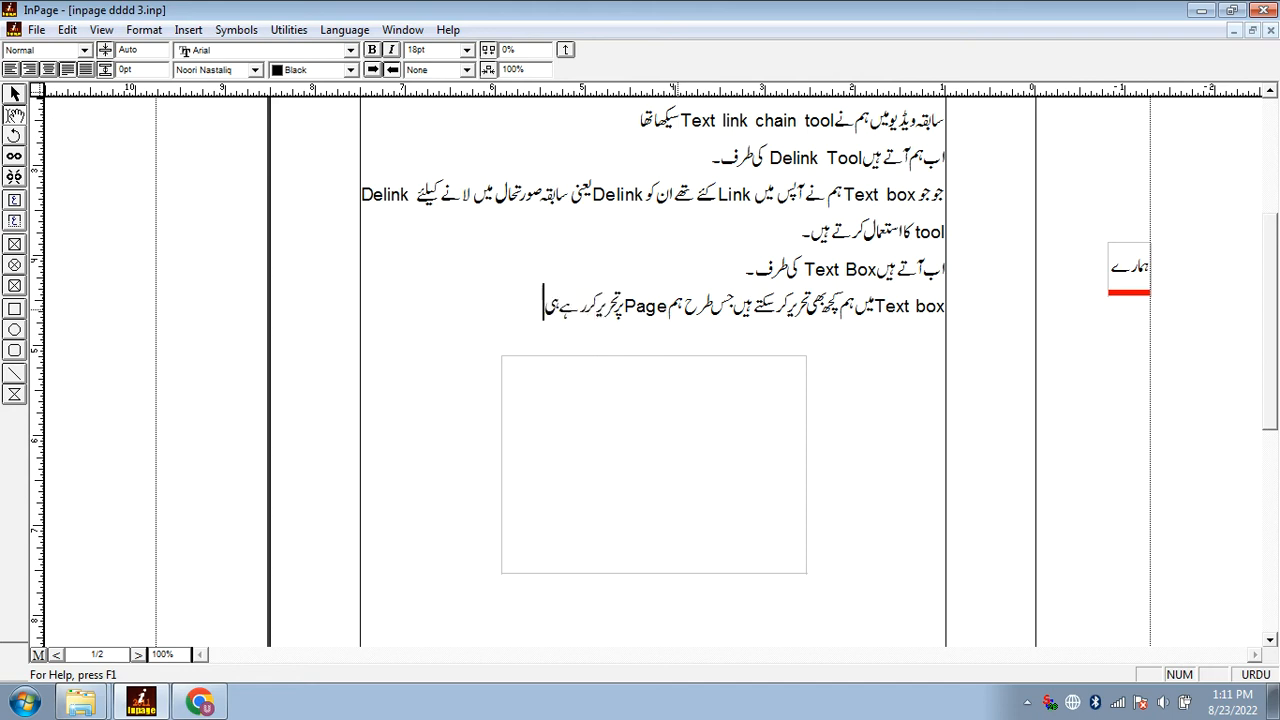
type("ں دراصل یہ بھی ایک")
key("ctrl+space")
type("Text box")
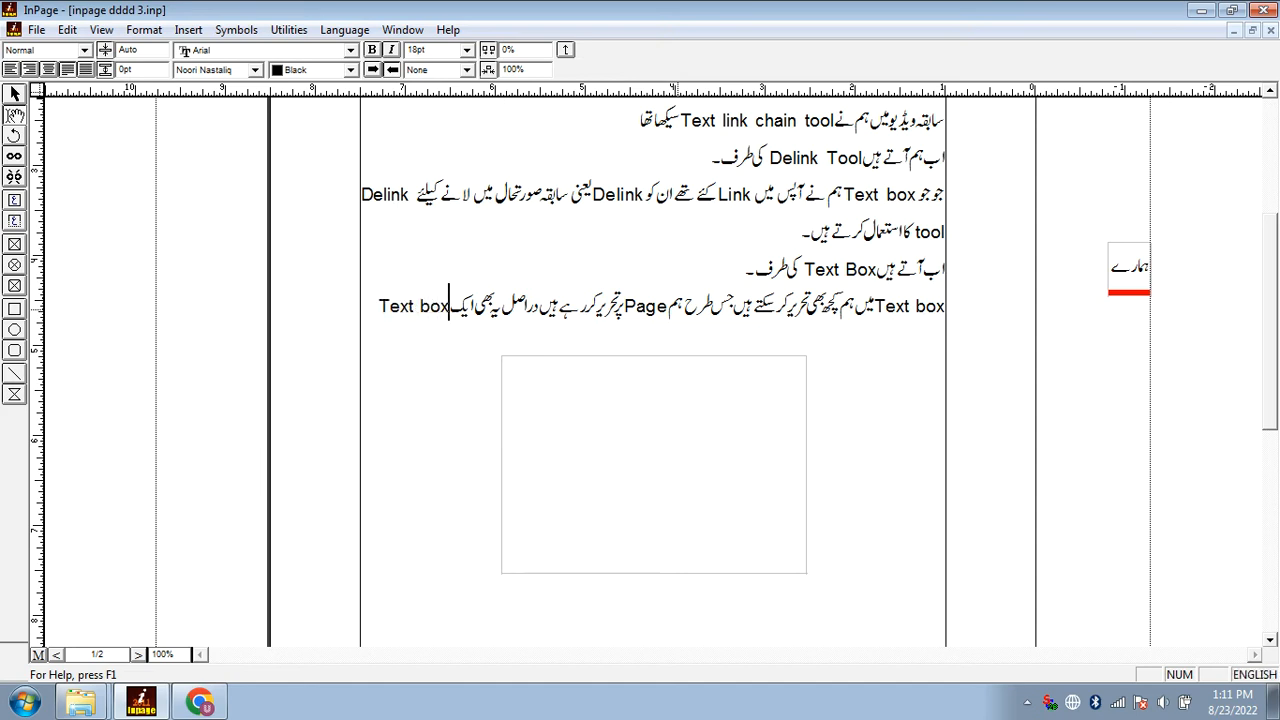
key("ctrl+space")
type("ہے")
Move the empty text box farther down the page and continue the paragraph with "اور Software Developer نے"
scroll(674, 383, "down", 1)
left_click_drag(674, 383, 694, 560)
type("اور")
key("ctrl+space")
type("Software Developer")
key("ctrl+space")
type("نے")
type(" جیسے ہم تحریر کرتے جاتے ہ")
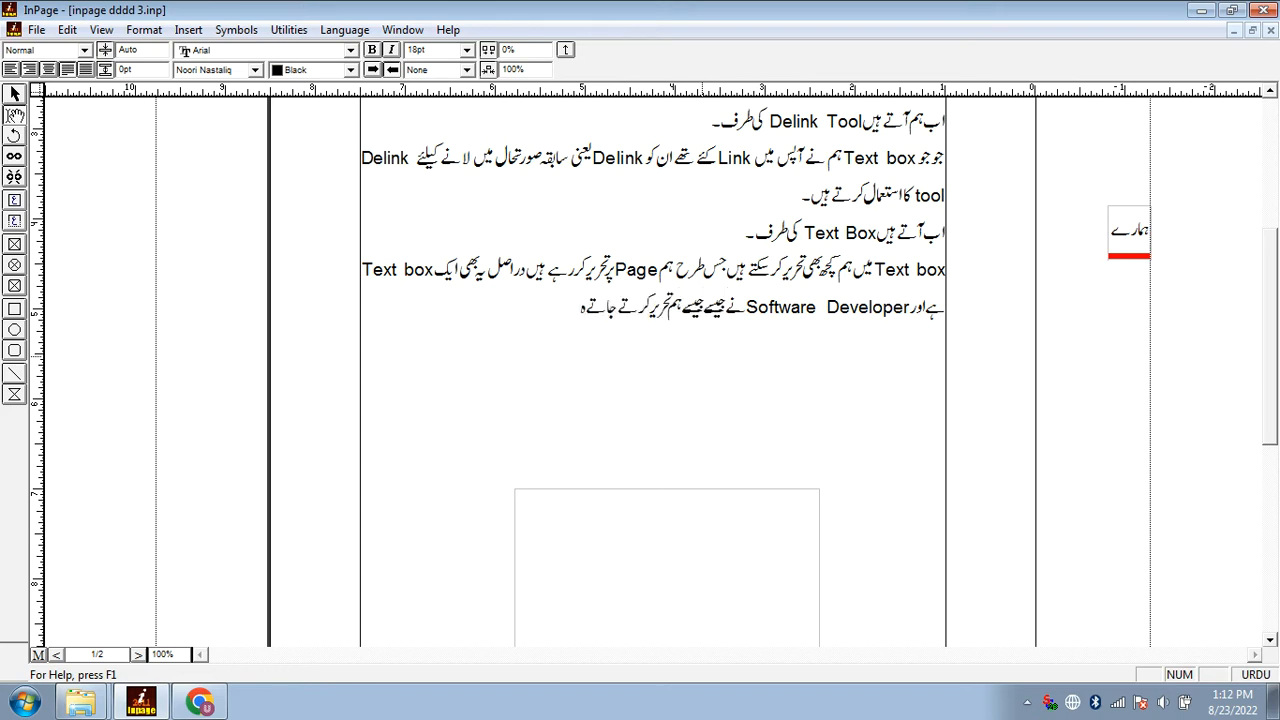
type("یں تو آٹومیٹک نیا پPage")
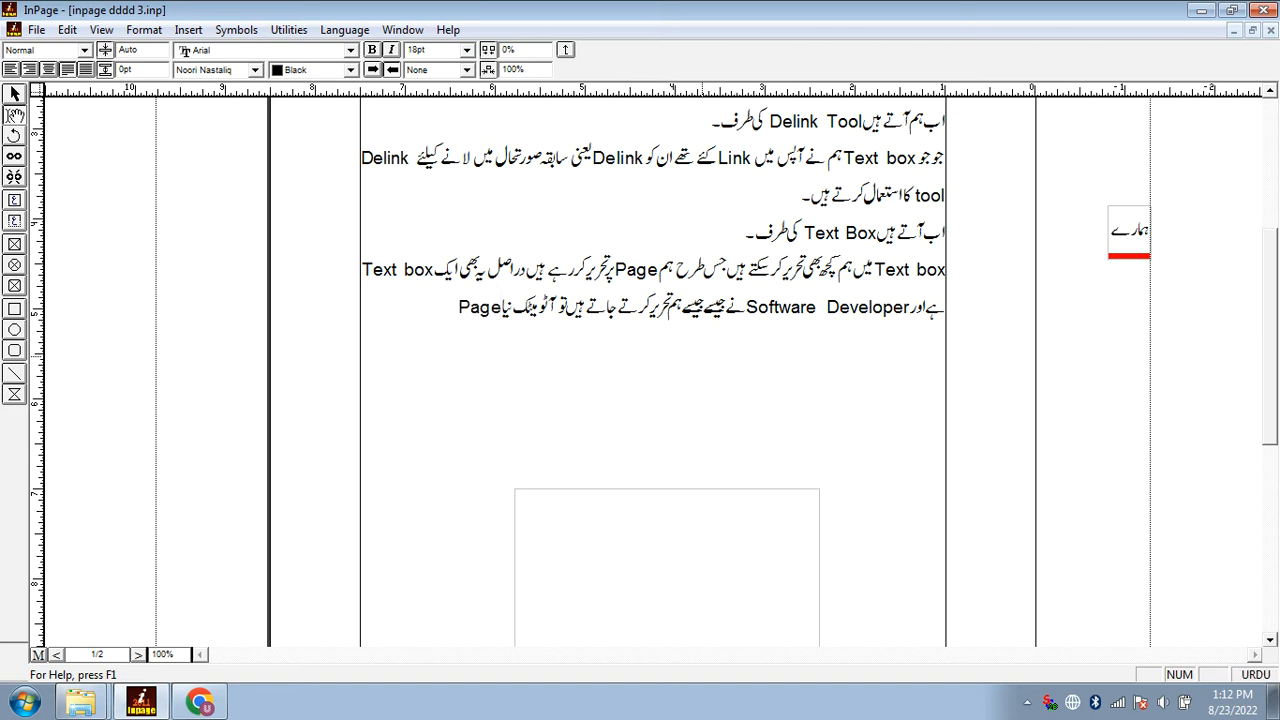
type("، Inser")
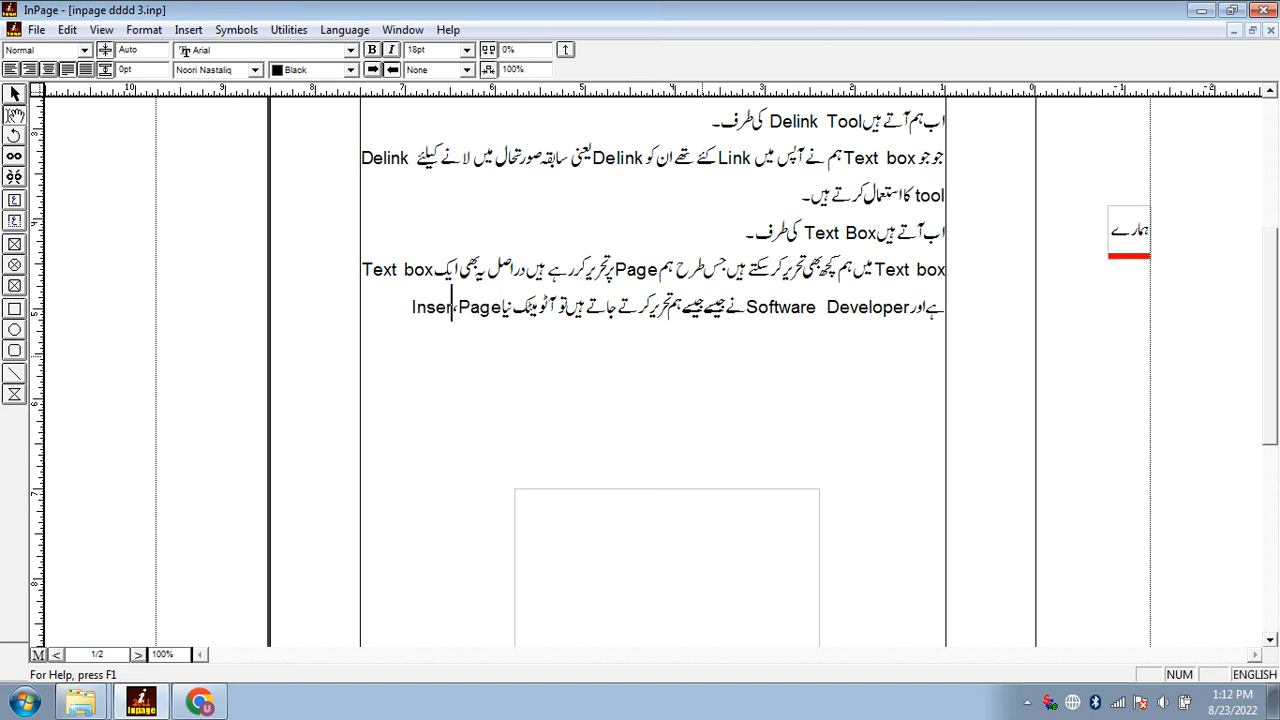
type("t ہوجاتا ہے")
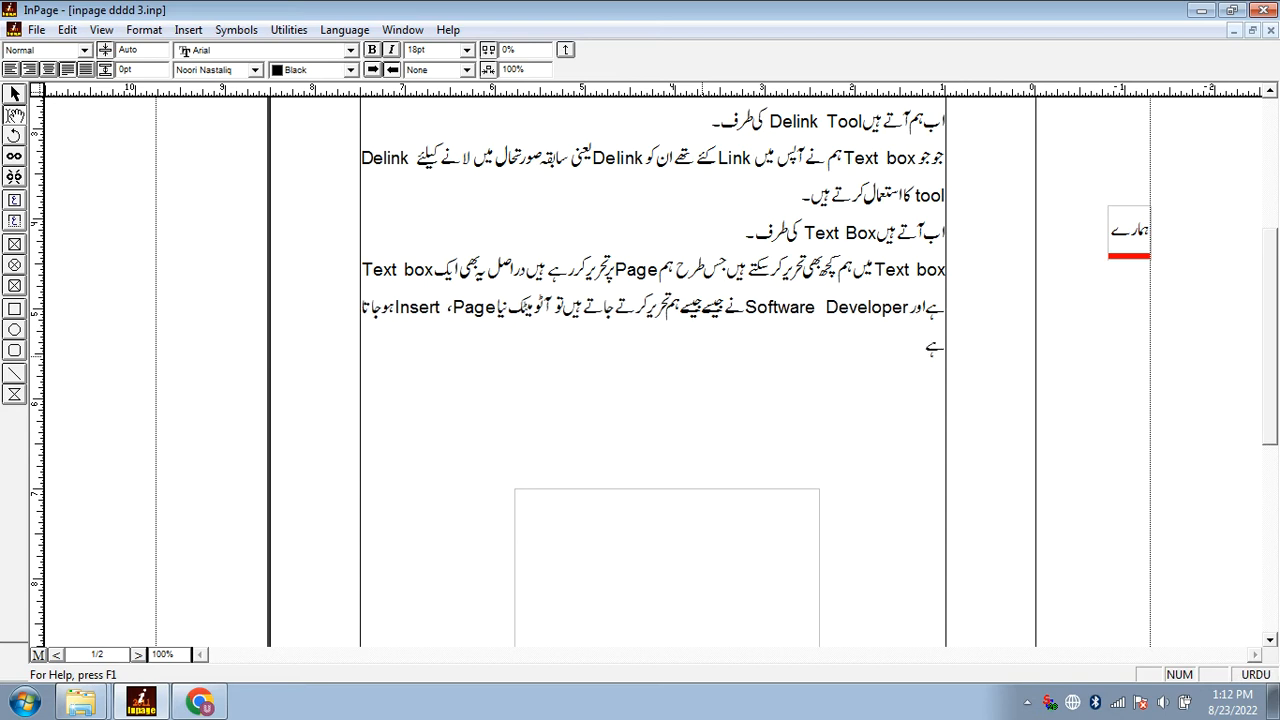
type(" جبکہ")
Continue the paragraph with "جبکہ Text box میں Continue"
key("ctrl+space")
type("Text box")
key("ctrl+space")
type("میں")
key("ctrl+space")
type("Continue")
key("ctrl+space")
Complete the sentence with "کرنے کیلئے ہم Link chain tool کا استعمال کرتے ہیں"
type("کرنے کیلئے ہ")
type("م")
key("ctrl+space")
type("Link")
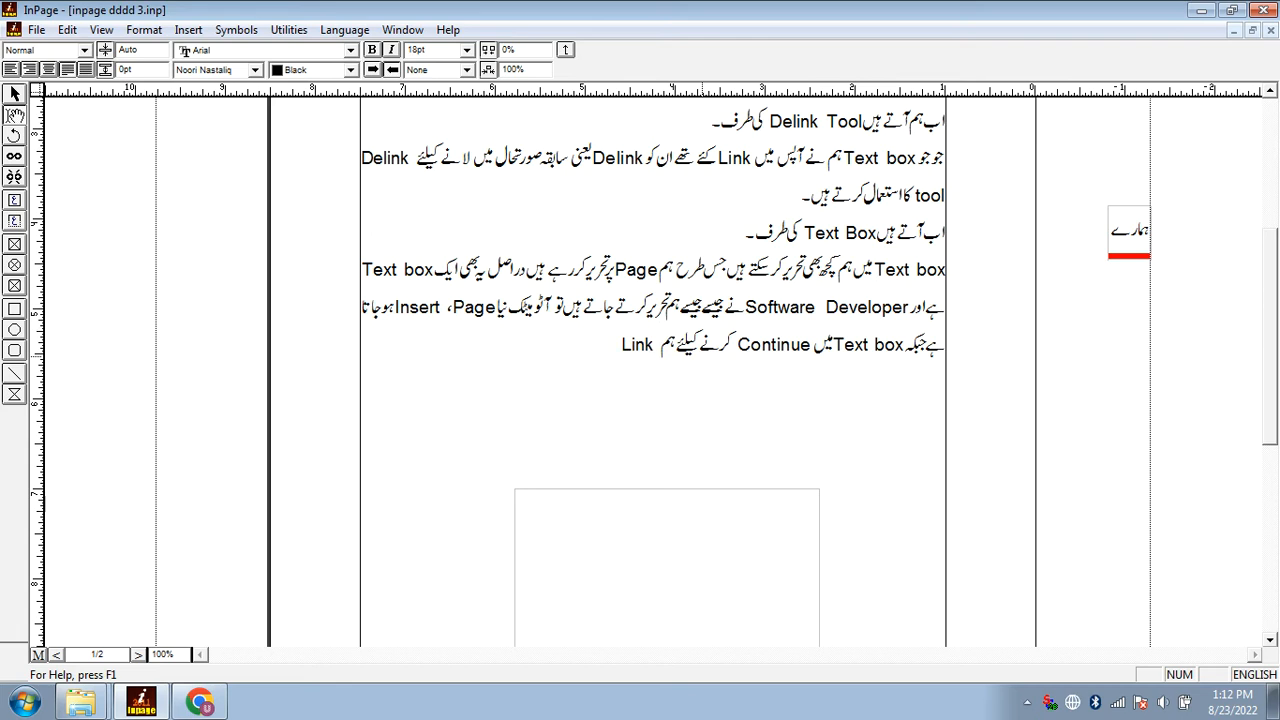
type(" chain tool")
key("ctrl+space")
type("کا استع")
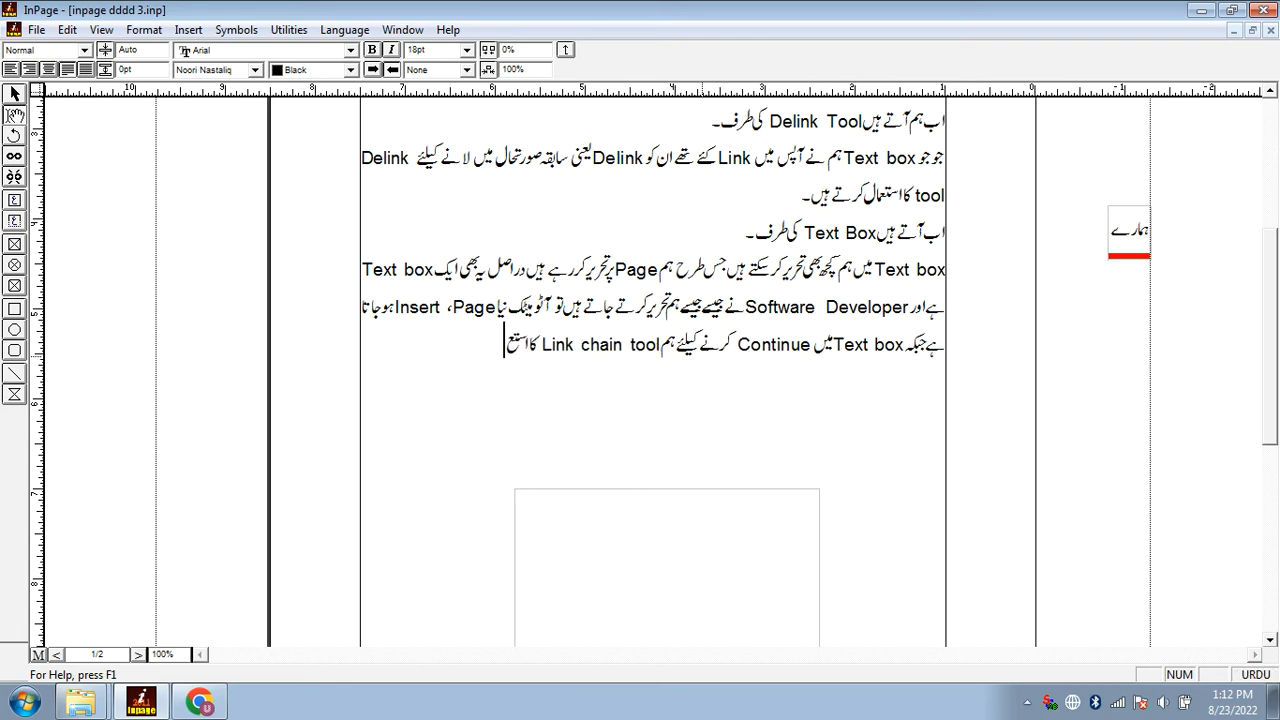
type("مال کرتے ہیں")
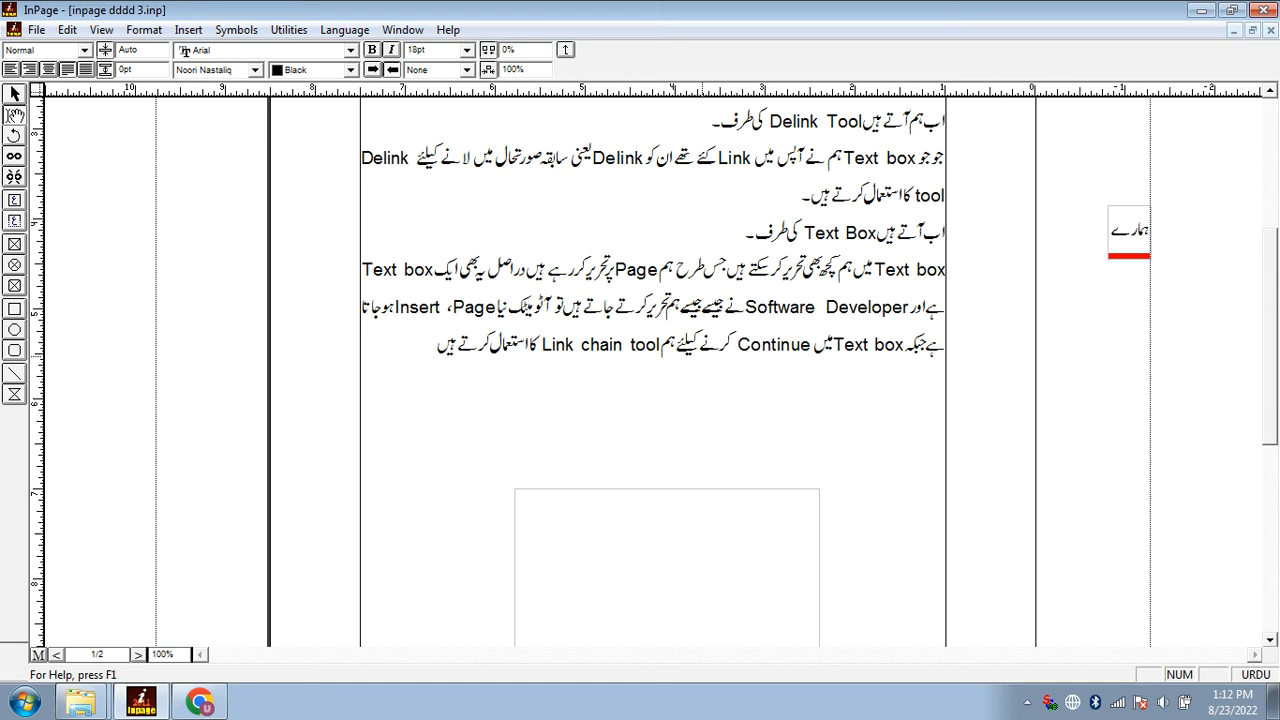
End the sentence with a full stop and start the next one with "Text box کو outline"
scroll(701, 361, "down", 2)
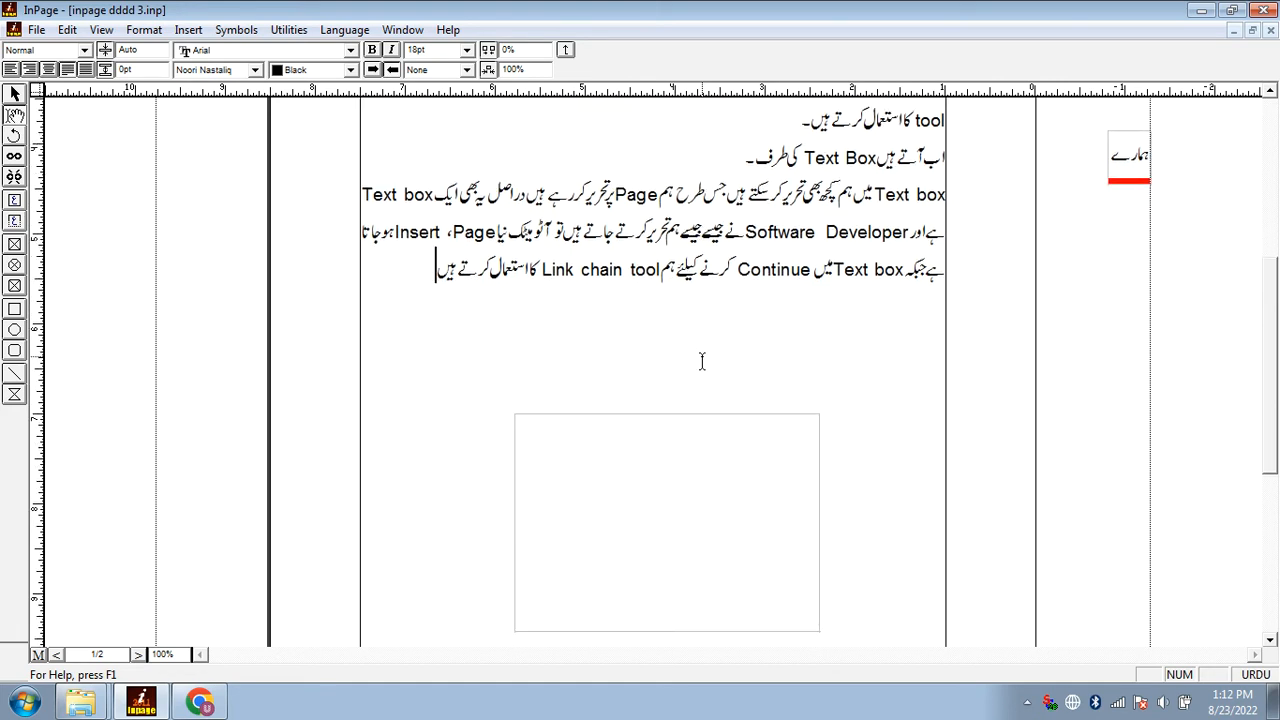
type("۔")
key("ctrl+space")
type("Text box")
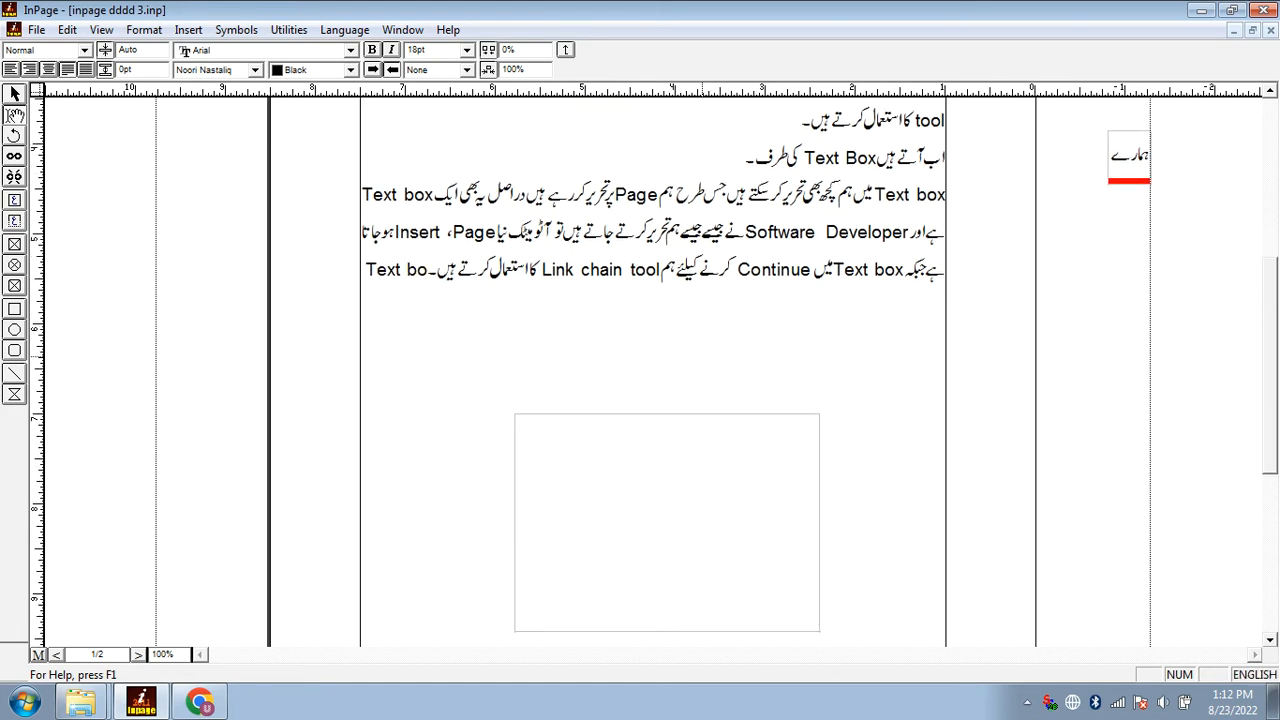
key("ctrl+space")
type("کو")
key("ctrl+space")
type("outline")
key("ctrl+space")
Continue the sentence with "دینے اور مزید Setting کرنے کیلئے مختلف"
type("دینے اور مزید")
key("ctrl+space")
type("Setting")
key("ctrl+space")
type("کرنے کیلئے مختلف")
Continue the sentence with "Options استعمال ہوتے ہیں جیسا کہ"
key("ctrl+space")
type("Optinos")
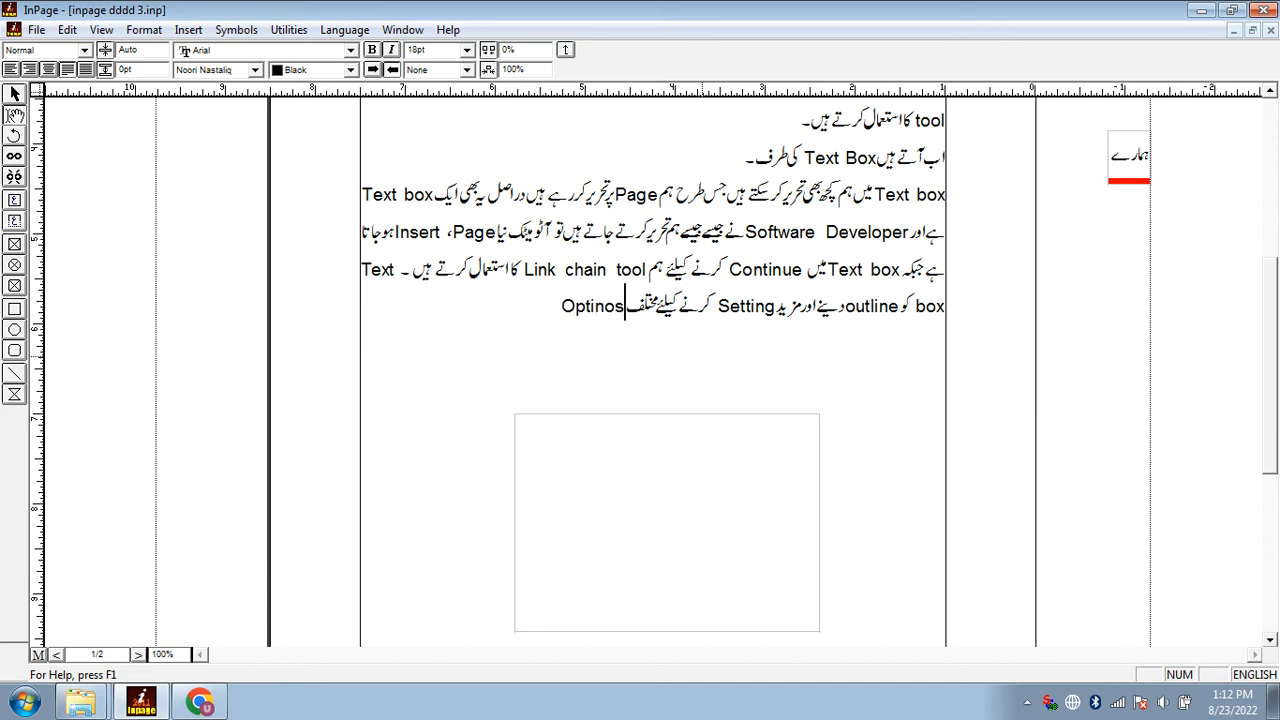
key("BackSpace")
key("BackSpace")
key("BackSpace")
type("ons")
key("ctrl+space")
type("استعمال ہوتے ہیں جیسا کہ")
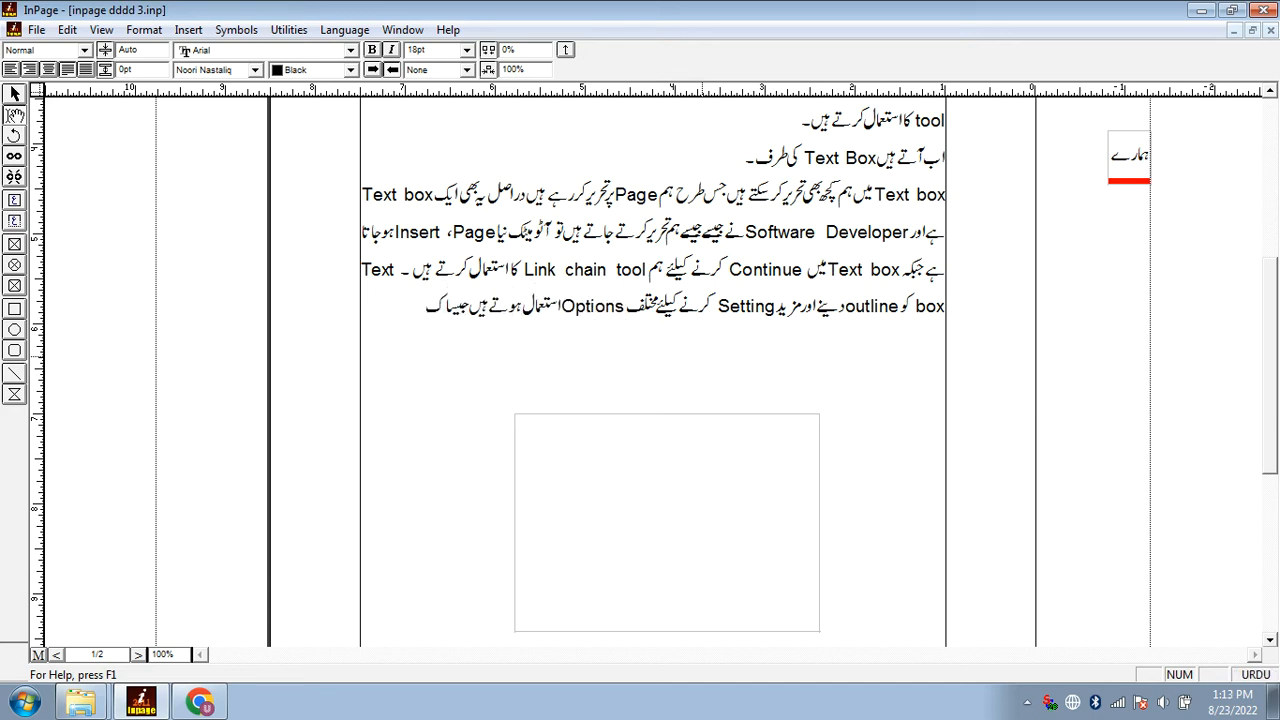
Move the empty text box up nearer the paragraph and give it a solid yellow border
left_click(702, 356)
left_click_drag(650, 536, 655, 496)
left_click(237, 52)
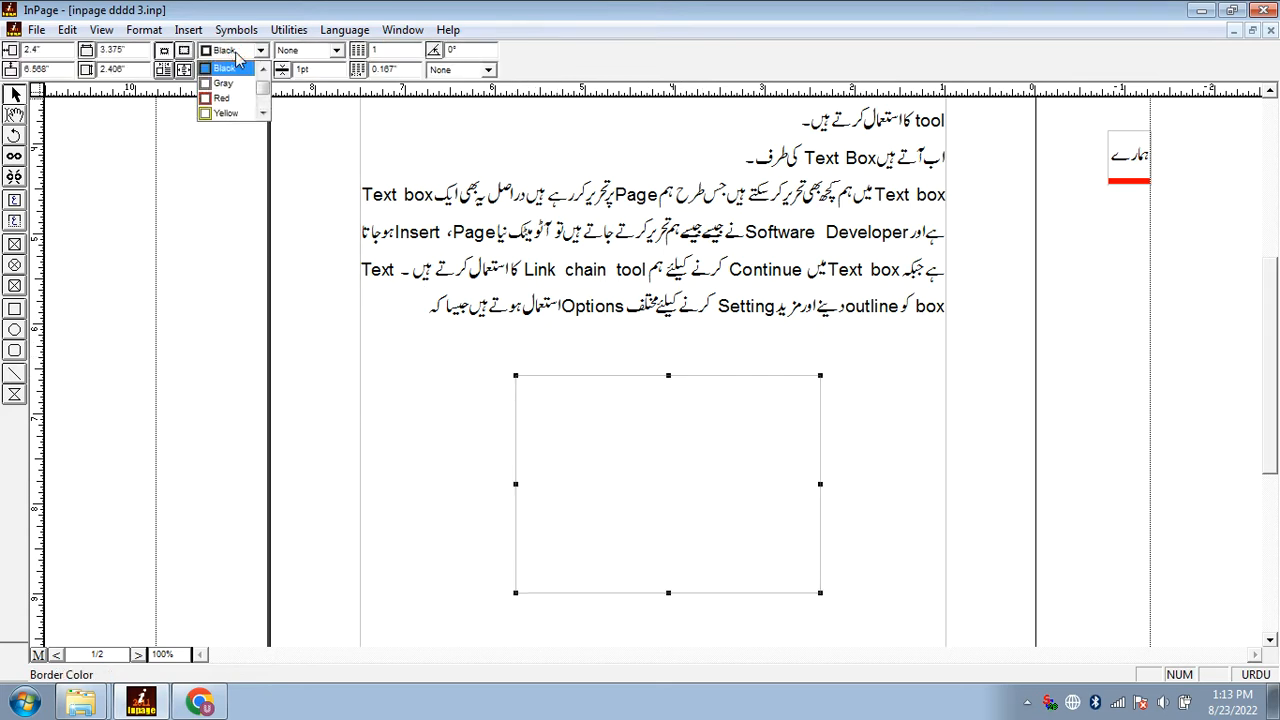
left_click(241, 112)
left_click(301, 55)
left_click(310, 88)
Try a border thickness of 3 pt on the text box and set it to 5 pt
left_click(312, 70)
type("3")
key("Return")
left_click_drag(314, 70, 269, 69)
type("5")
key("Return")
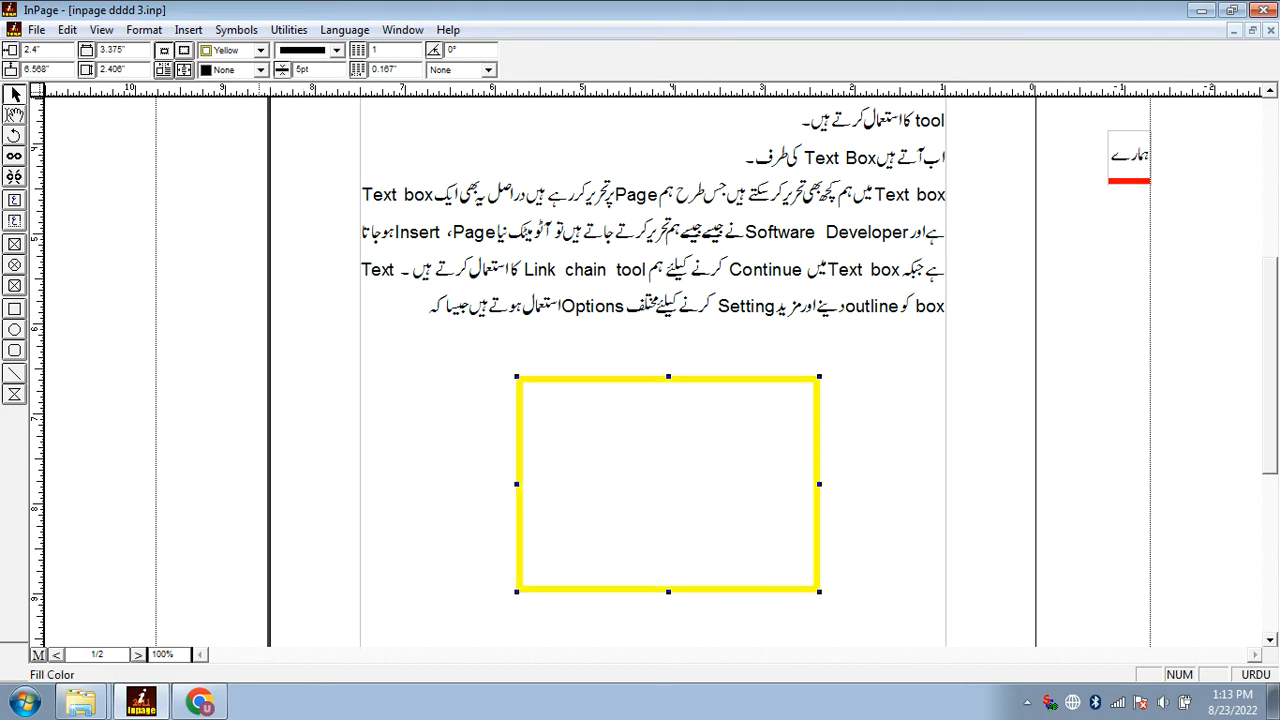
Try the double-line border style on the text box and switch it to the decorative diamond-and-dot pattern
left_click(337, 50)
left_click(318, 106)
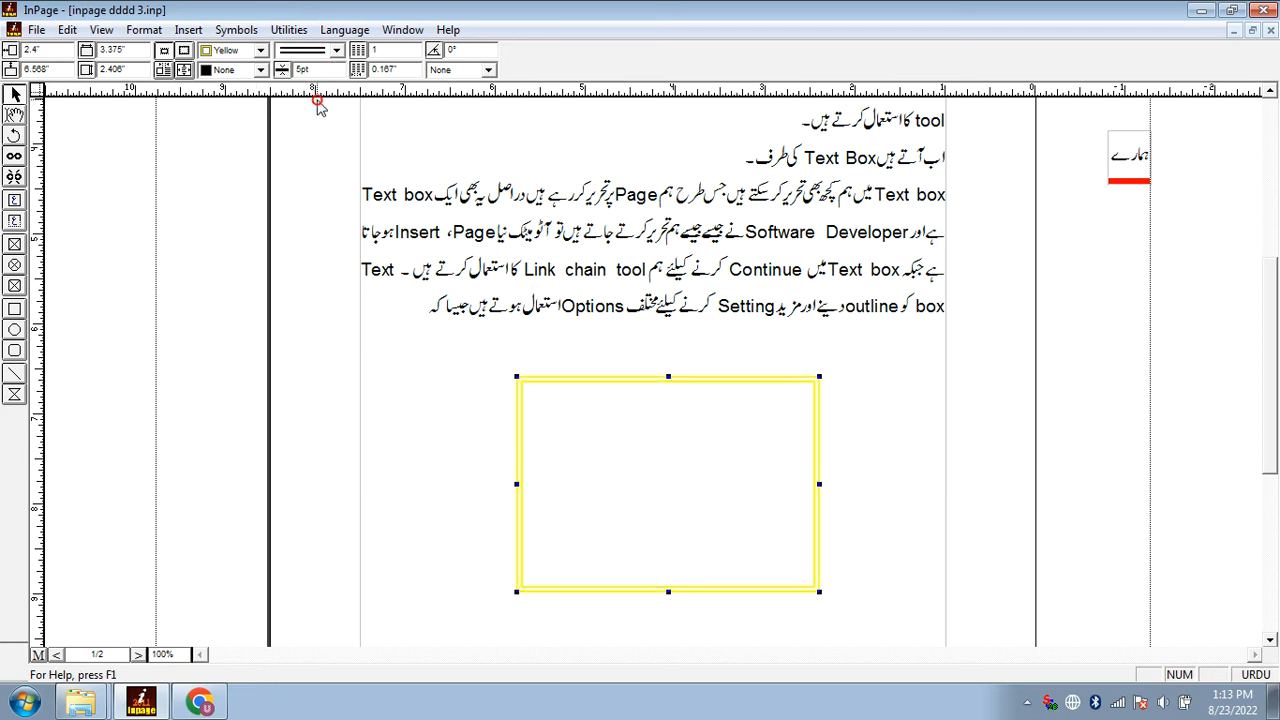
left_click(337, 50)
left_click(322, 115)
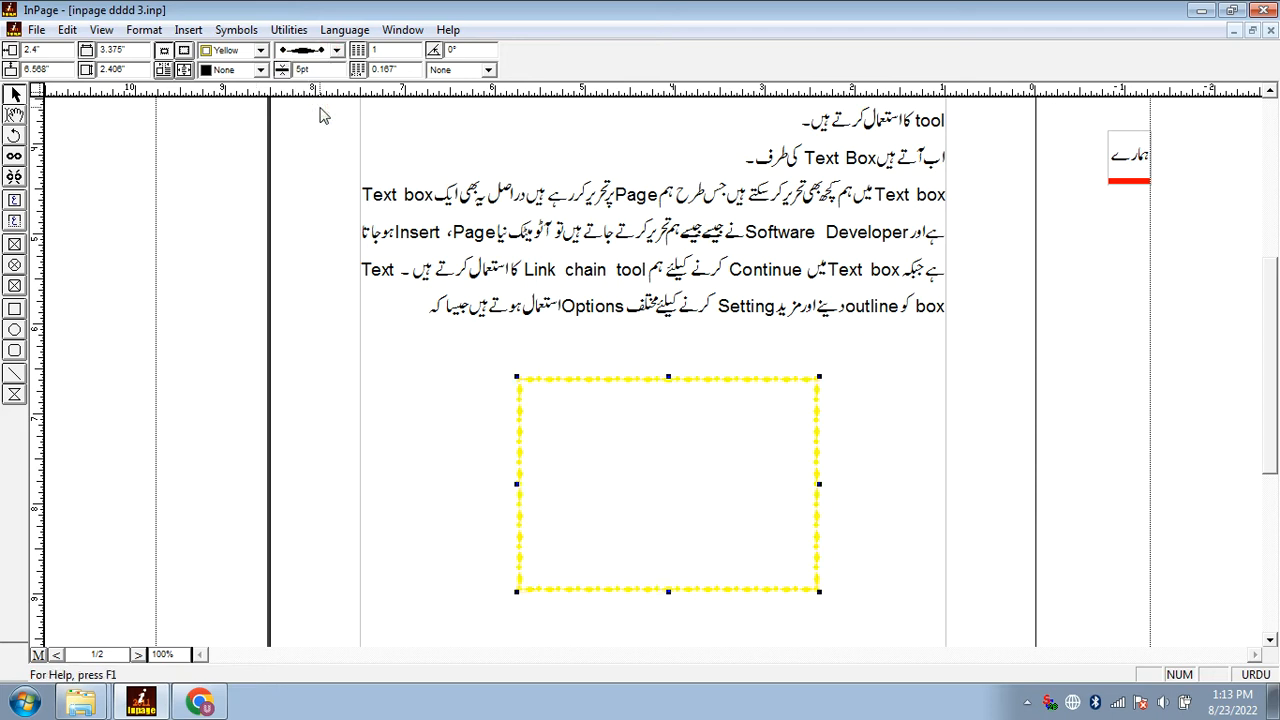
Try different border colours on the patterned text box and settle on red
left_click(261, 50)
left_click(228, 114)
left_click(259, 50)
left_click(231, 104)
left_click(237, 52)
left_click(233, 83)
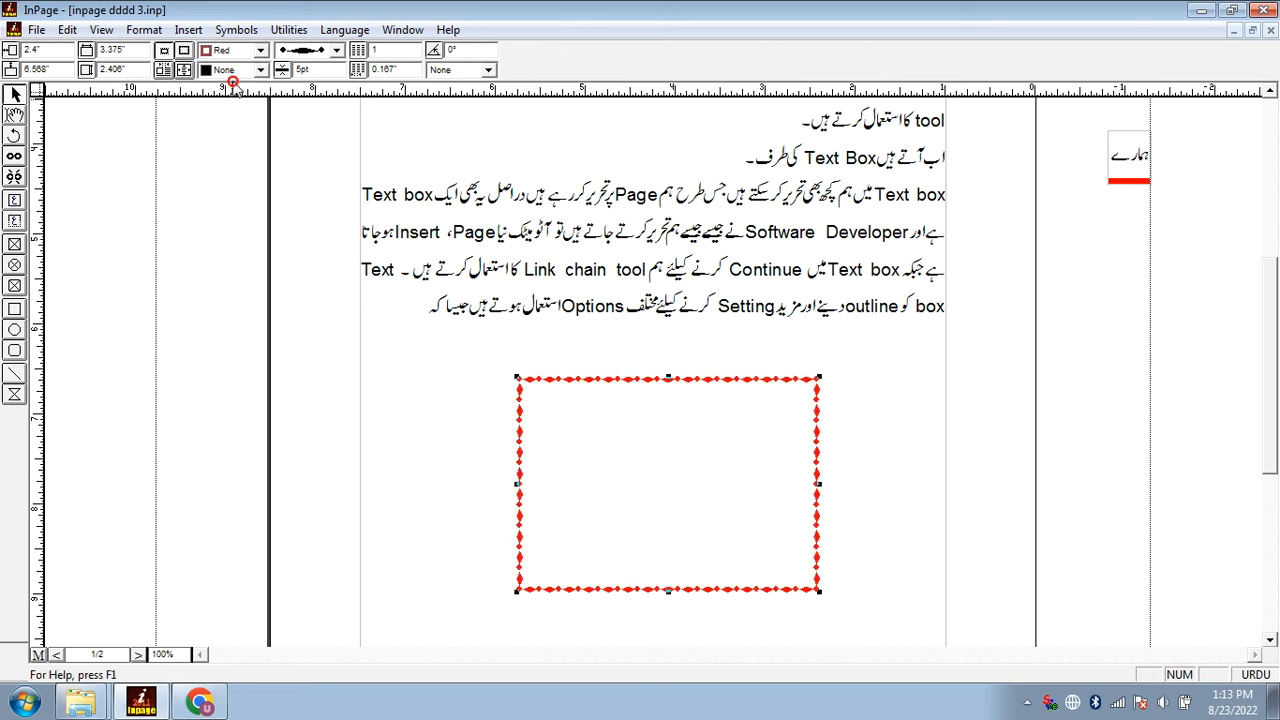
Try several fill colours on the text box, including black and blue, and settle on white
left_click(259, 70)
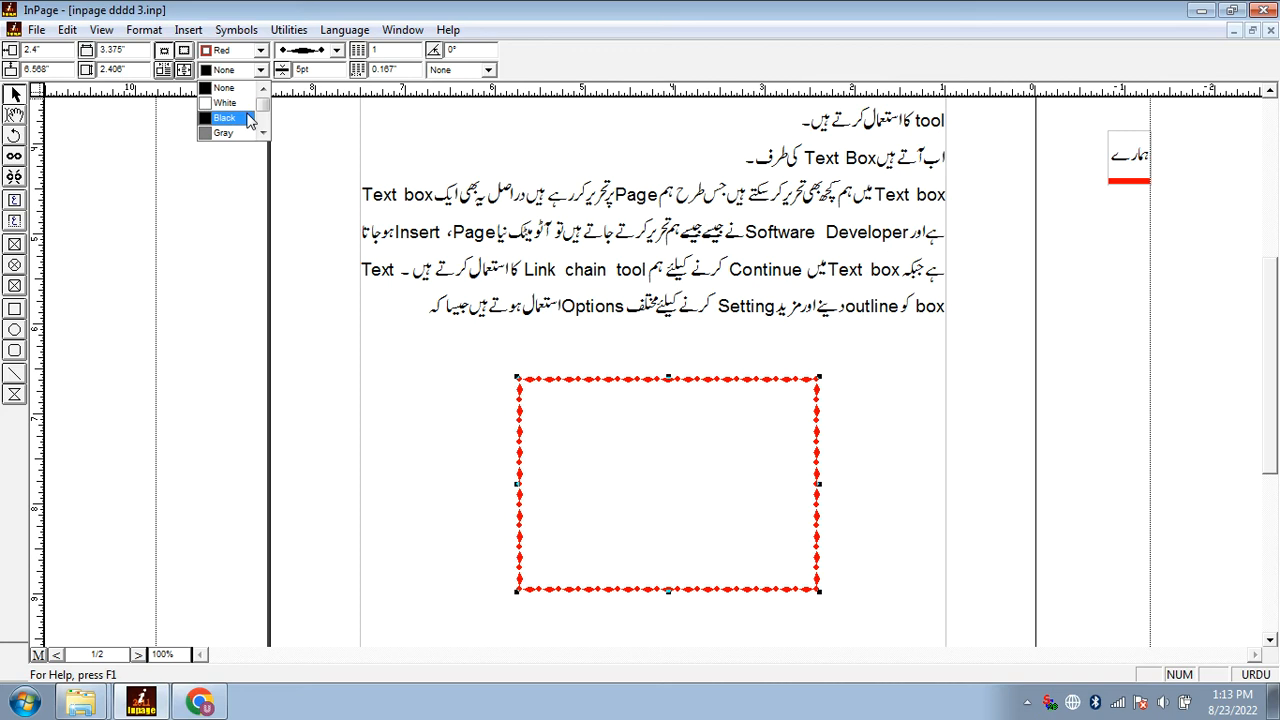
left_click(243, 117)
left_click(259, 70)
scroll(230, 117, "down", 1)
left_click(232, 115)
left_click(241, 72)
left_click(228, 117)
left_click(240, 70)
scroll(235, 110, "up", 3)
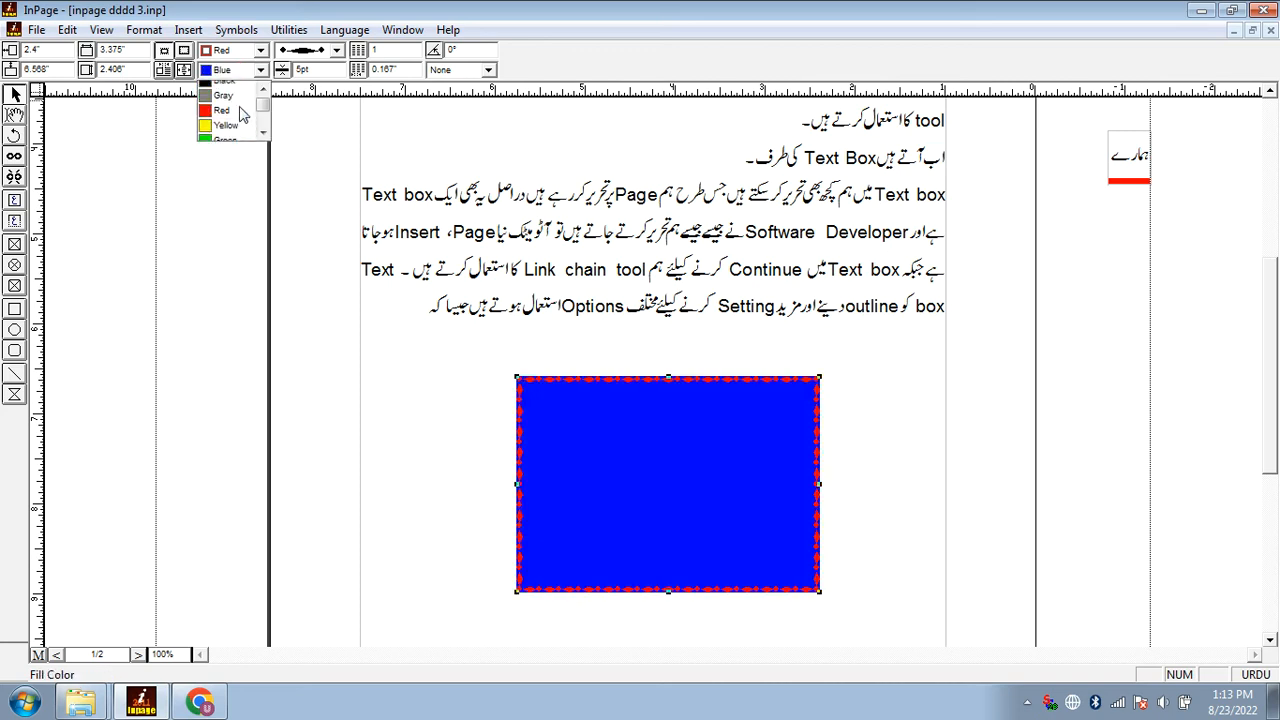
left_click(237, 91)
left_click(260, 70)
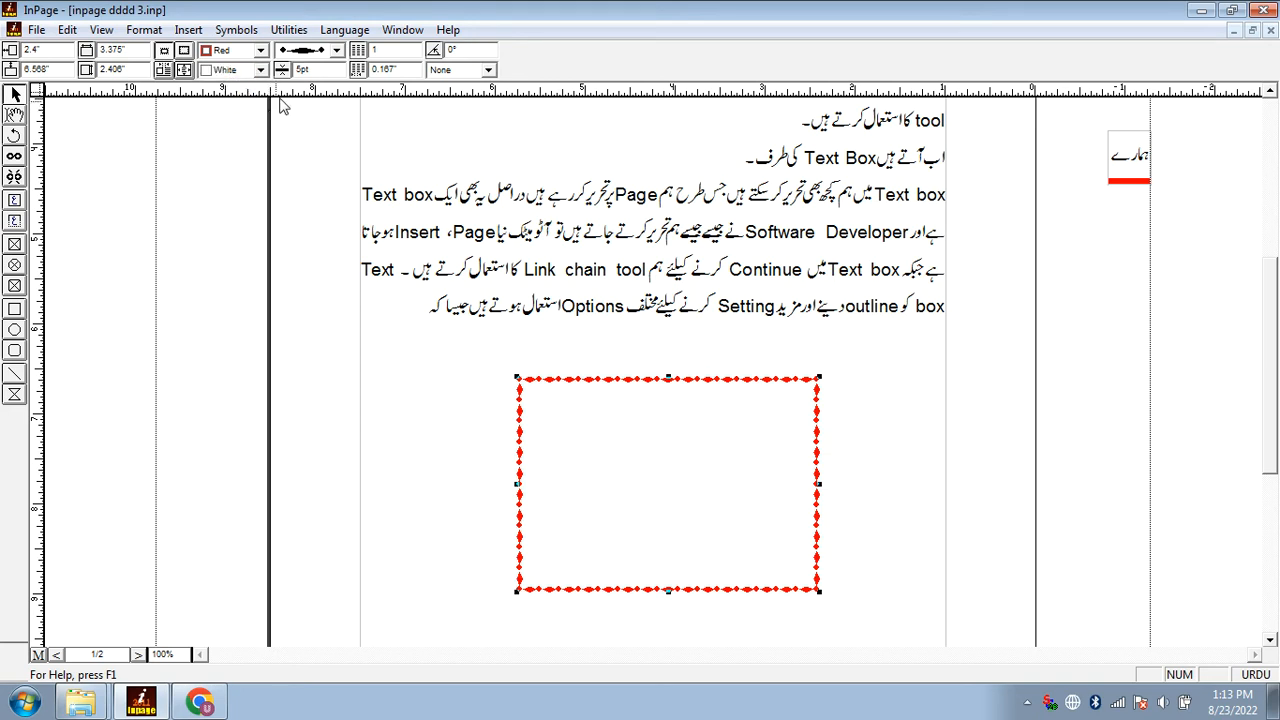
Try a 20 pt border thickness on the text box and return it to 5 pt
left_click_drag(321, 70, 263, 71)
type("20")
key("Return")
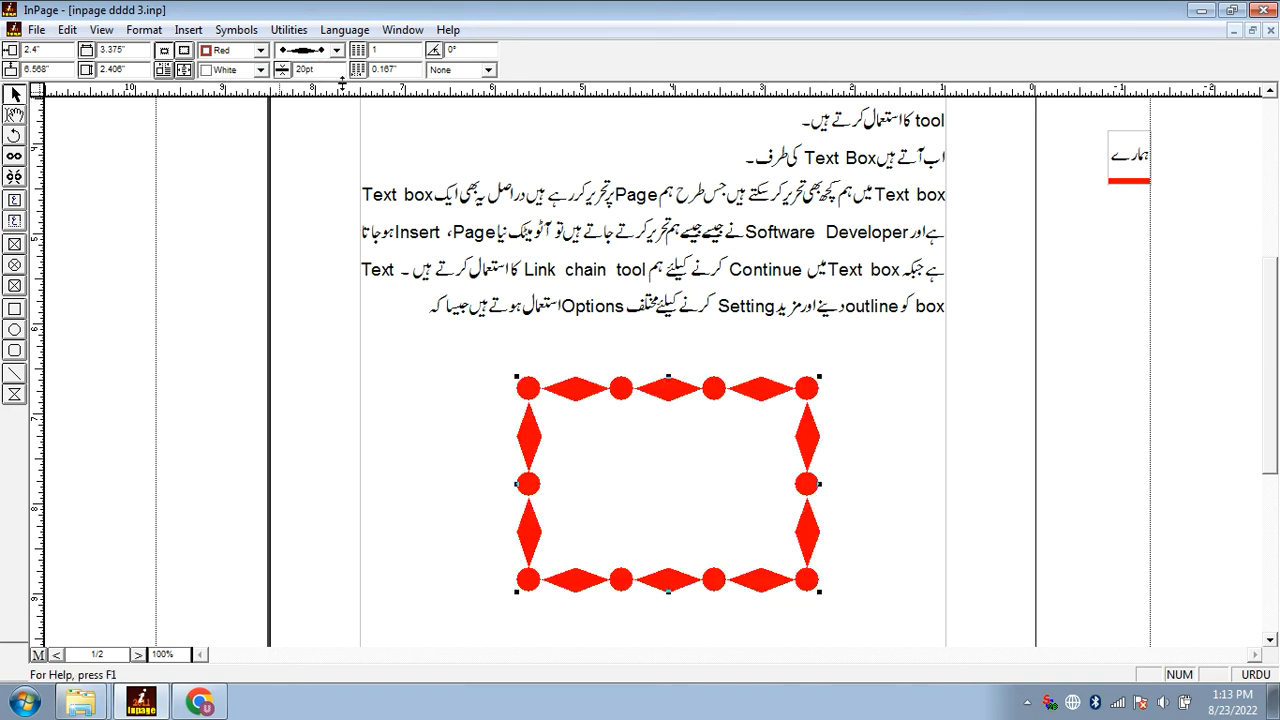
left_click_drag(328, 74, 257, 70)
type("5")
key("Return")
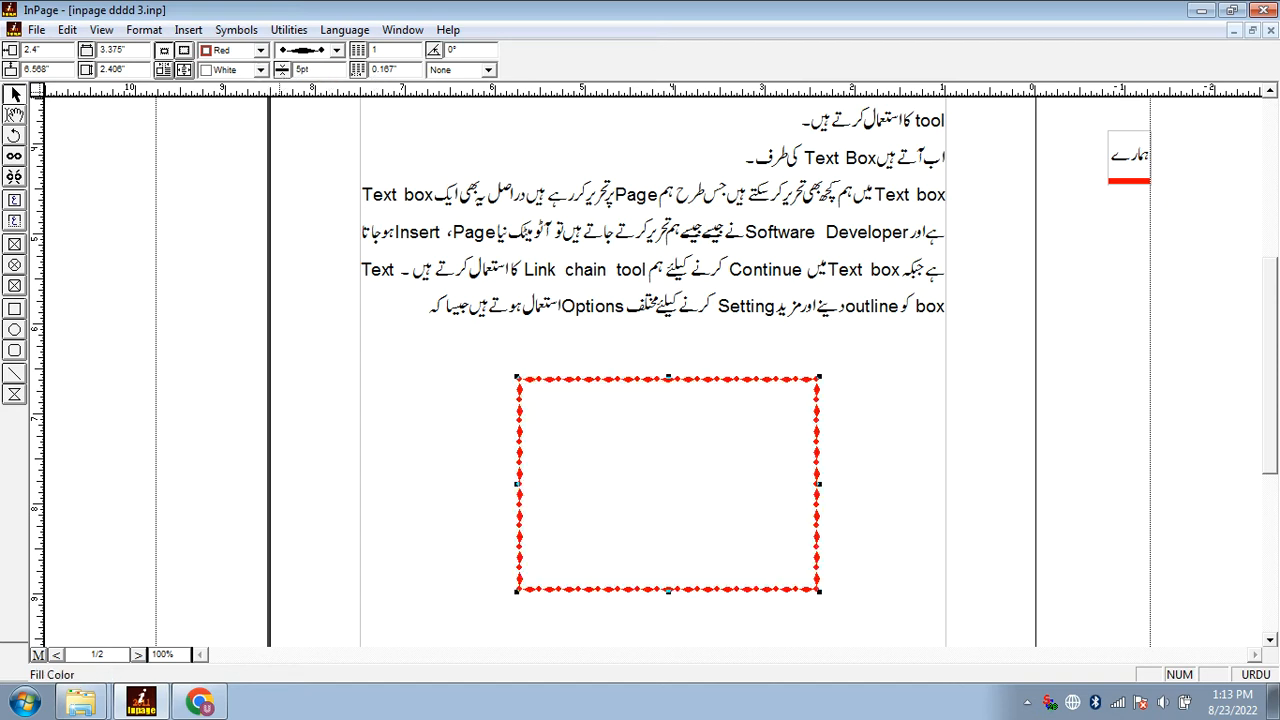
Rotate the text box to an angle of 50° and to -50°
type("50")
key("Return")
left_click_drag(472, 52, 448, 50)
type("-50")
key("Return")
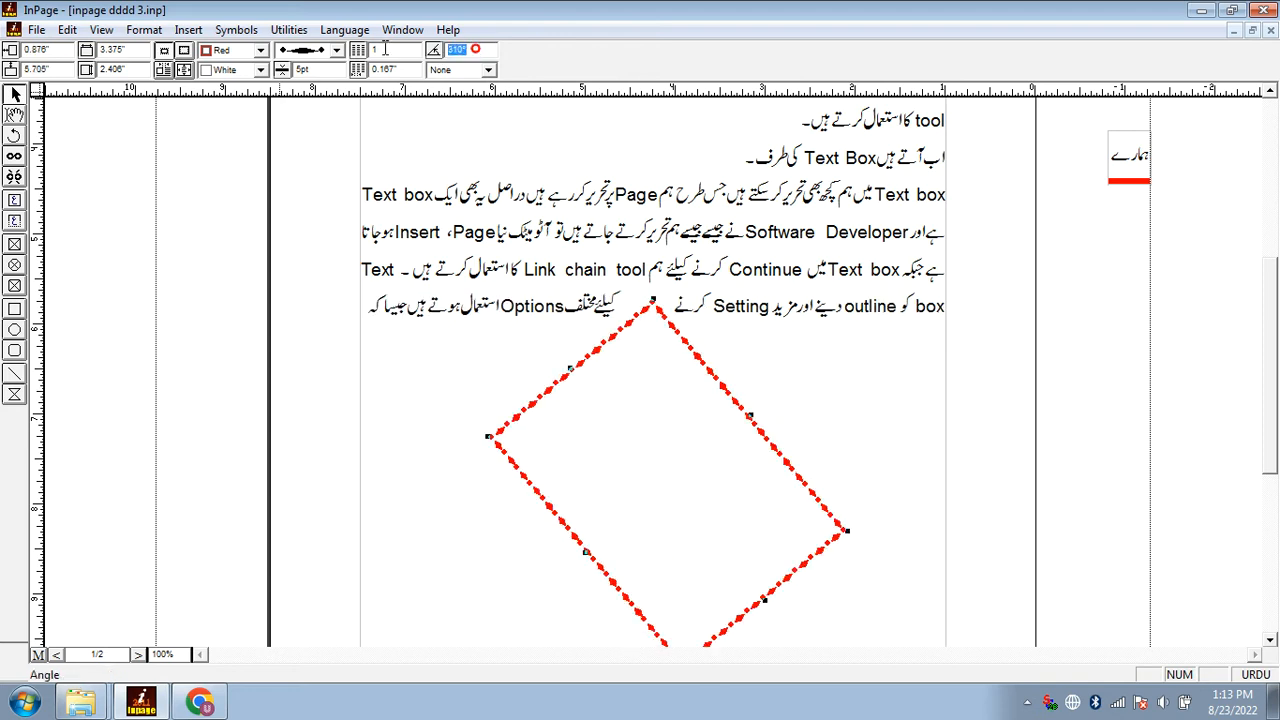
Set the text box's rotation angle to 90° and to 180°
type("90")
key("Return")
left_click_drag(464, 48, 408, 50)
type("180")
key("Return")
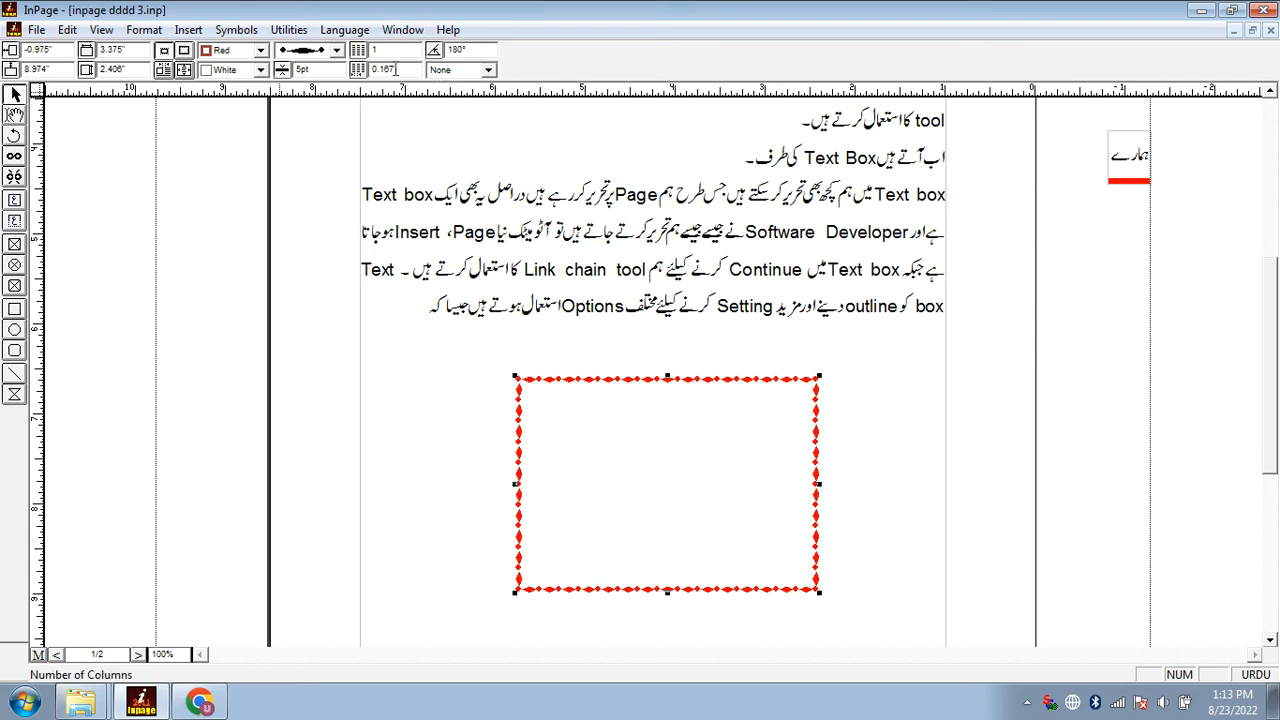
Copy the paragraph beginning "Text box میں ہم" and paste it into the red-bordered text box
left_click(17, 116)
left_click(431, 299)
triple_click(486, 313)
key("ctrl+c")
left_click(664, 480)
key("ctrl+v")
Adjust the font size of all the pasted text in the text box to 12 pt
key("ctrl+a")
key("F7")
key("F7")
key("F7")
key("F7")
key("F7")
key("F7")
key("F7")
key("F7")
key("F8")
key("F8")
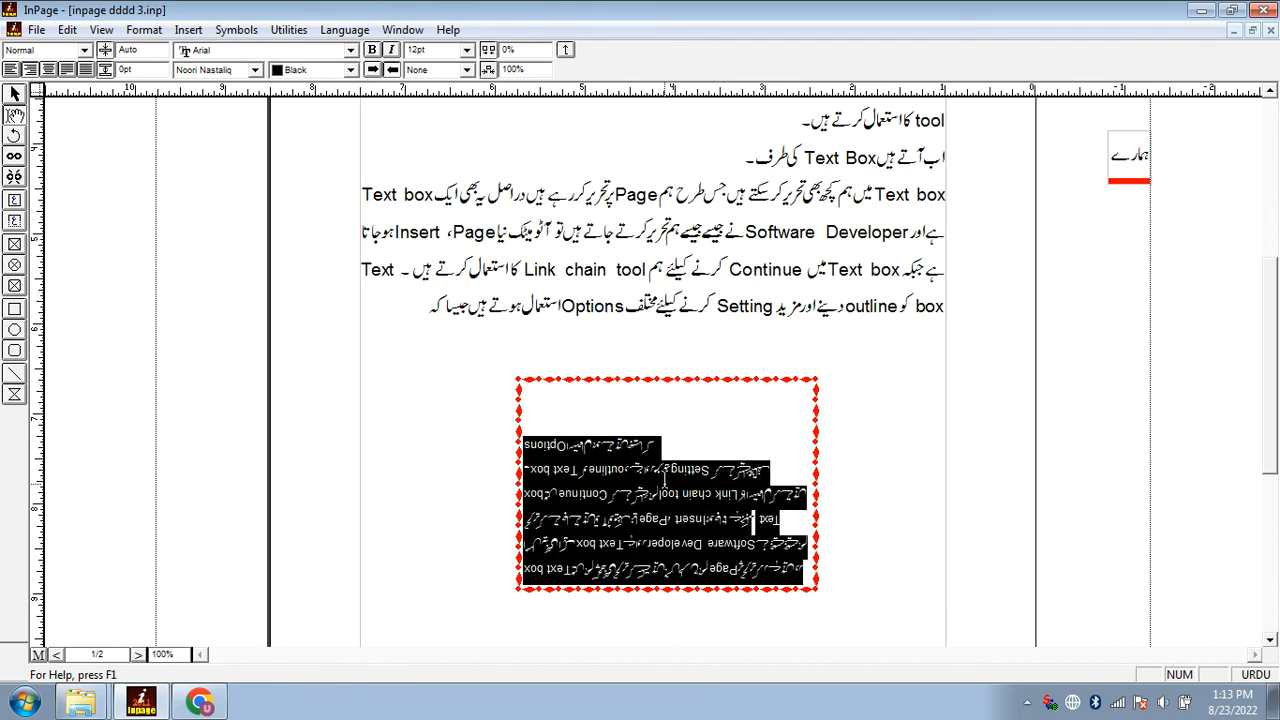
double_click(526, 57)
type("90")
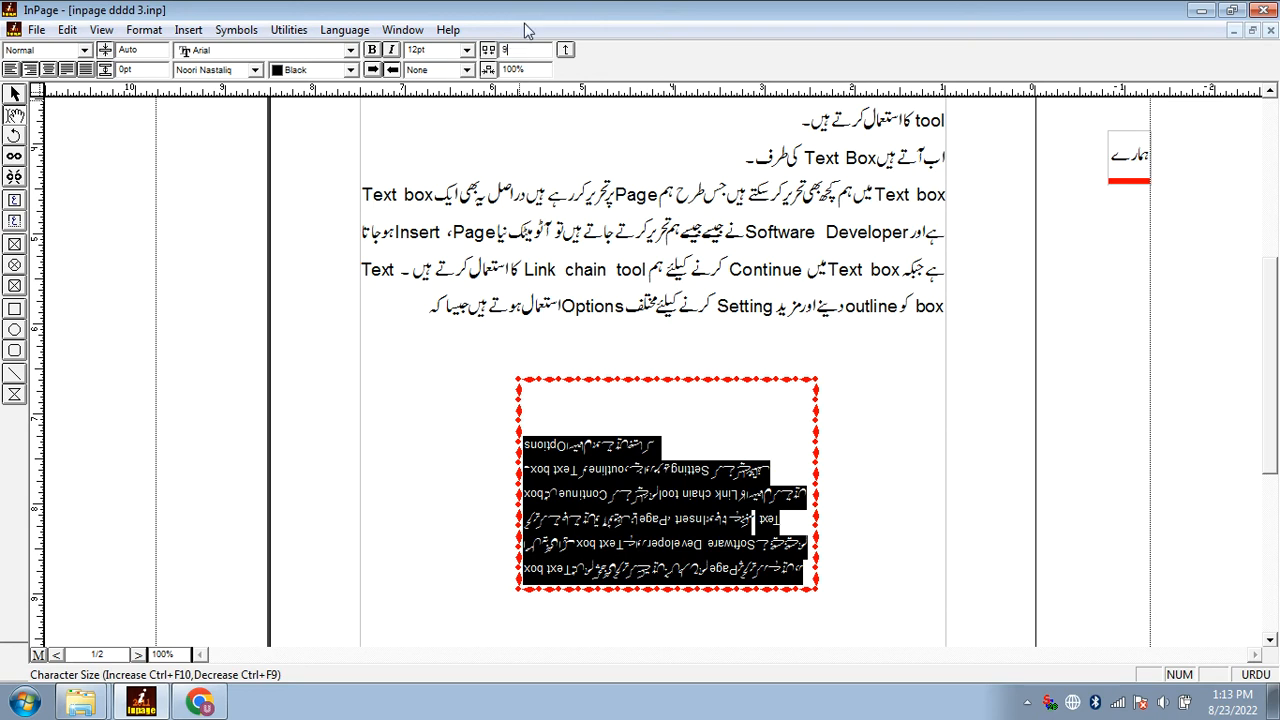
key("Return")
Rotate the text box with the pasted text to 90° and back to 180°
left_click(606, 409)
double_click(470, 49)
type("90")
key("Return")
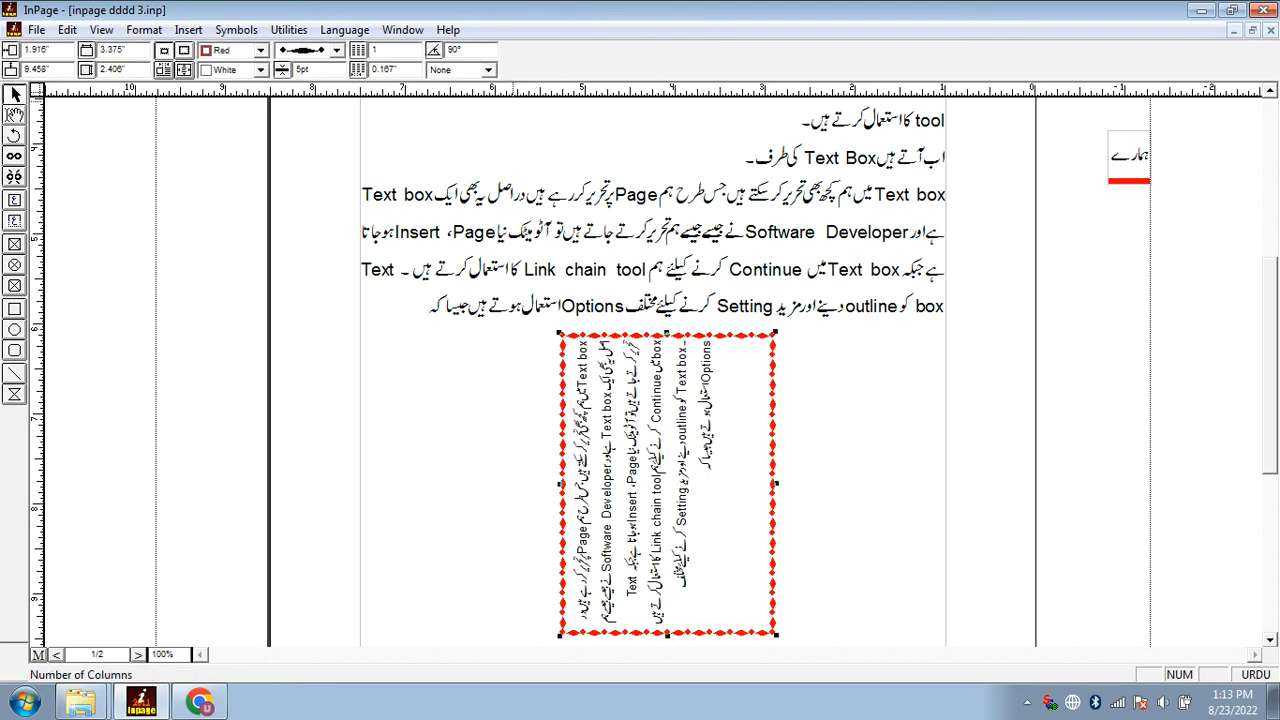
type("180")
key("Return")
Set the filled text box's angle to 90° again and to -90° to show the opposite text direction
double_click(470, 49)
type("-1")
double_click(460, 49)
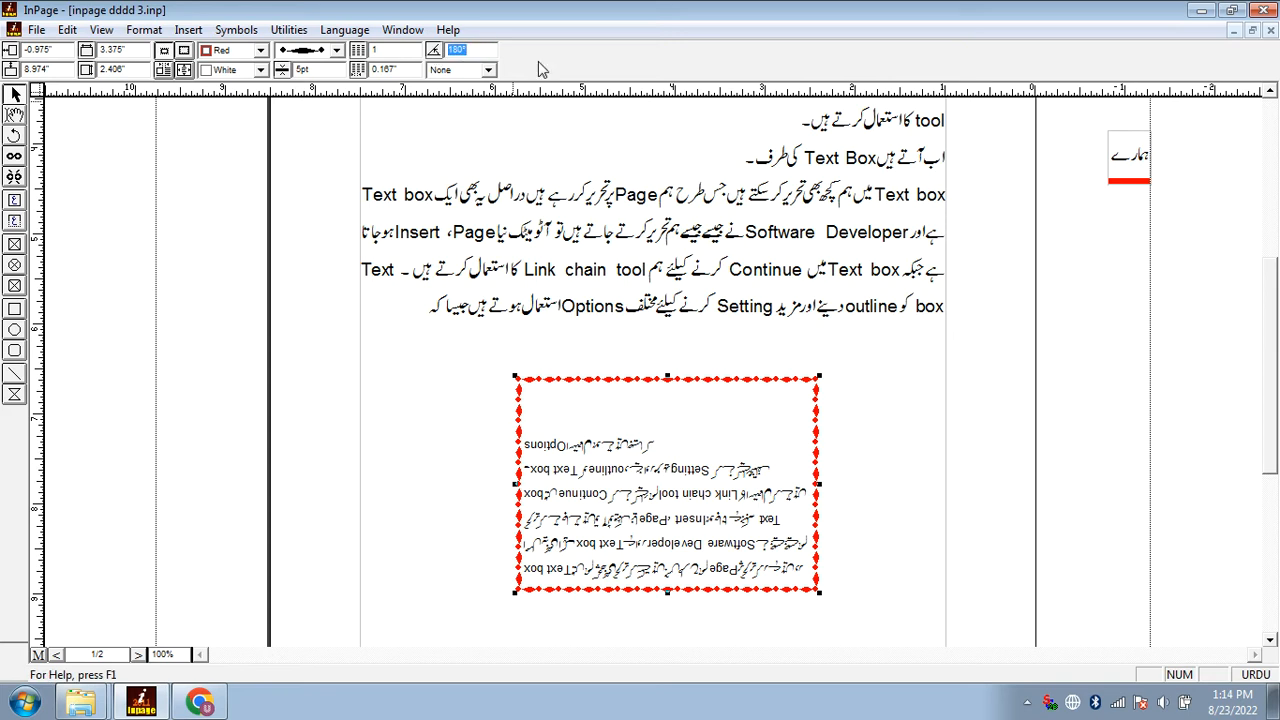
type("90")
key("Return")
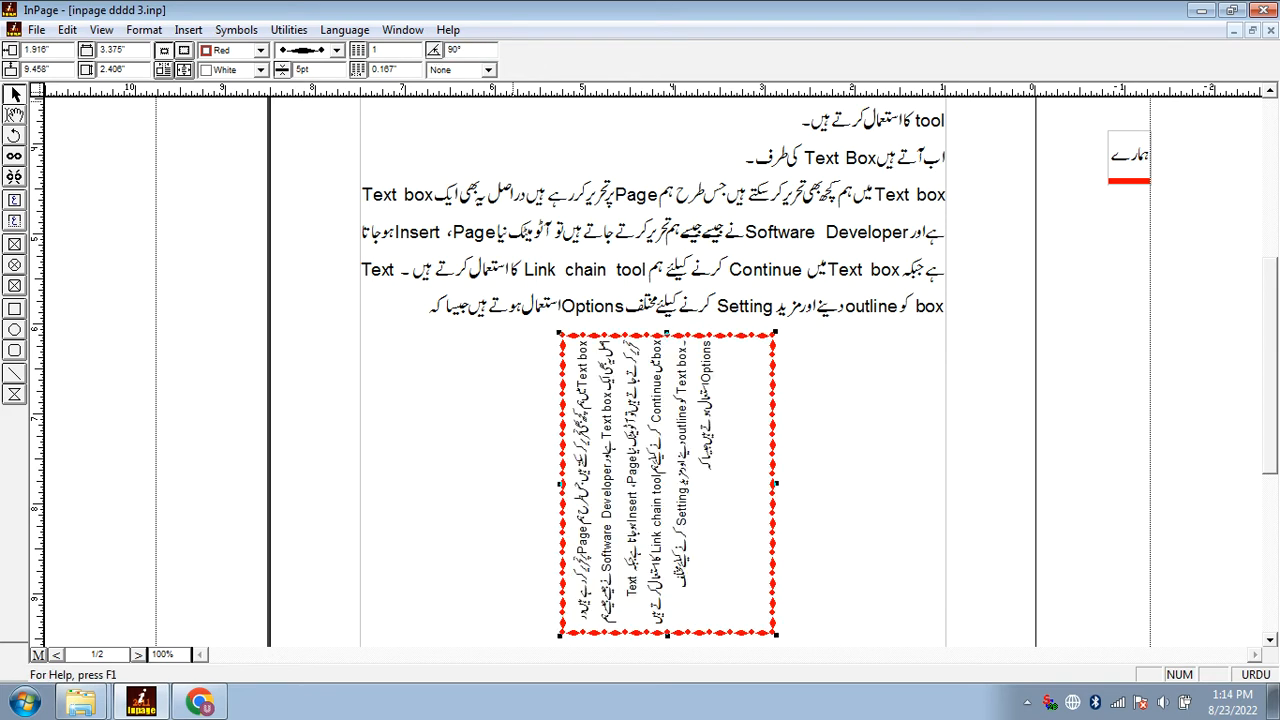
left_click(433, 50)
type("-90")
key("Return")
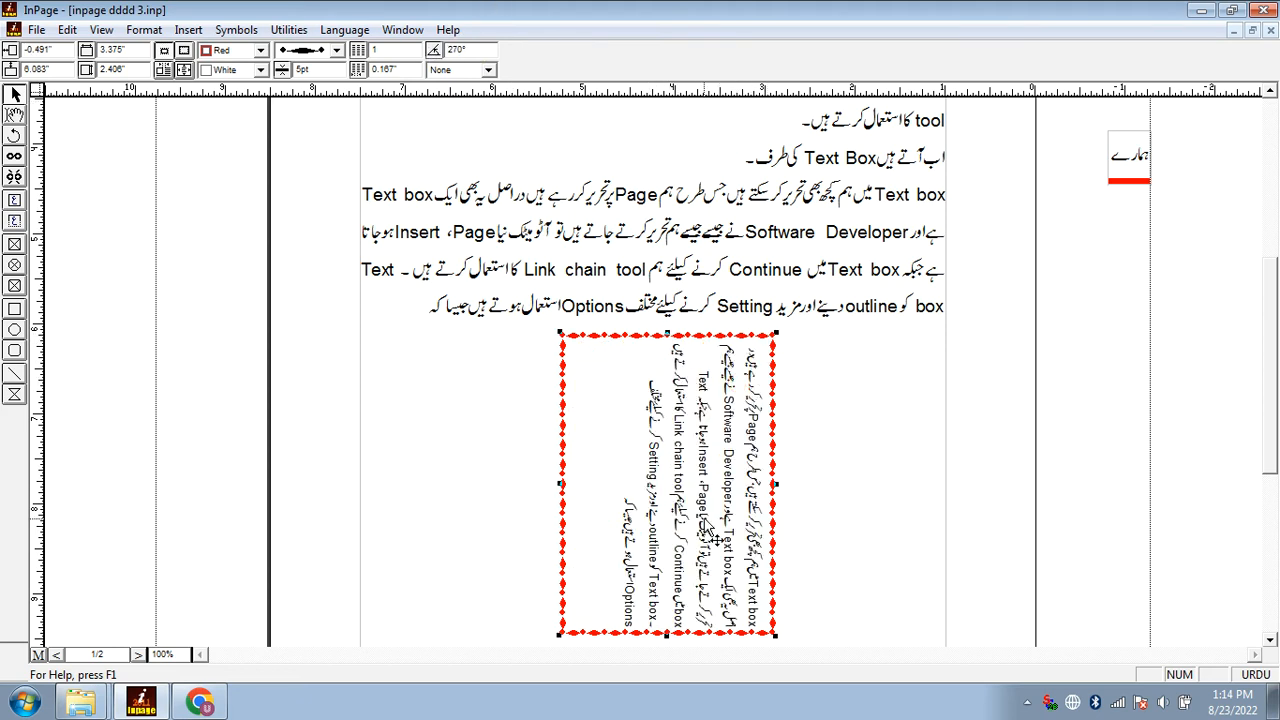
Shift the text box slightly and set its rotation angle to 180°
left_click_drag(674, 500, 690, 496)
left_click(476, 51)
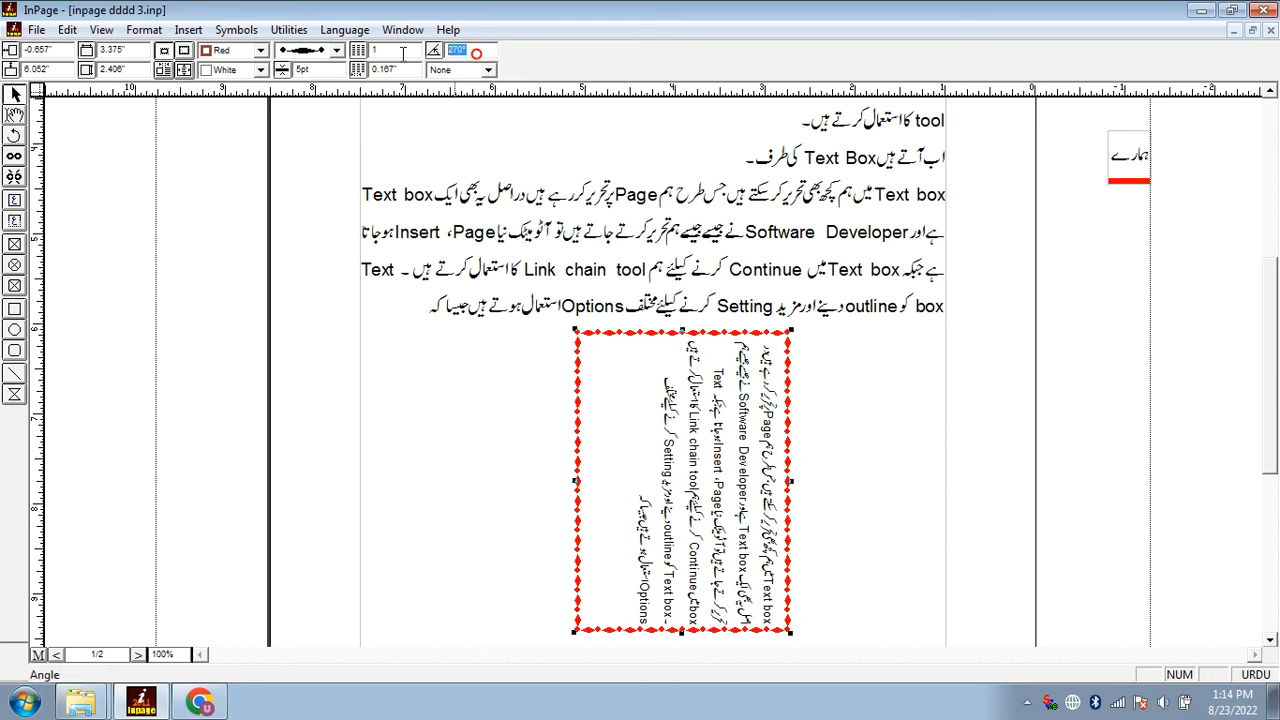
type("180")
key("Return")
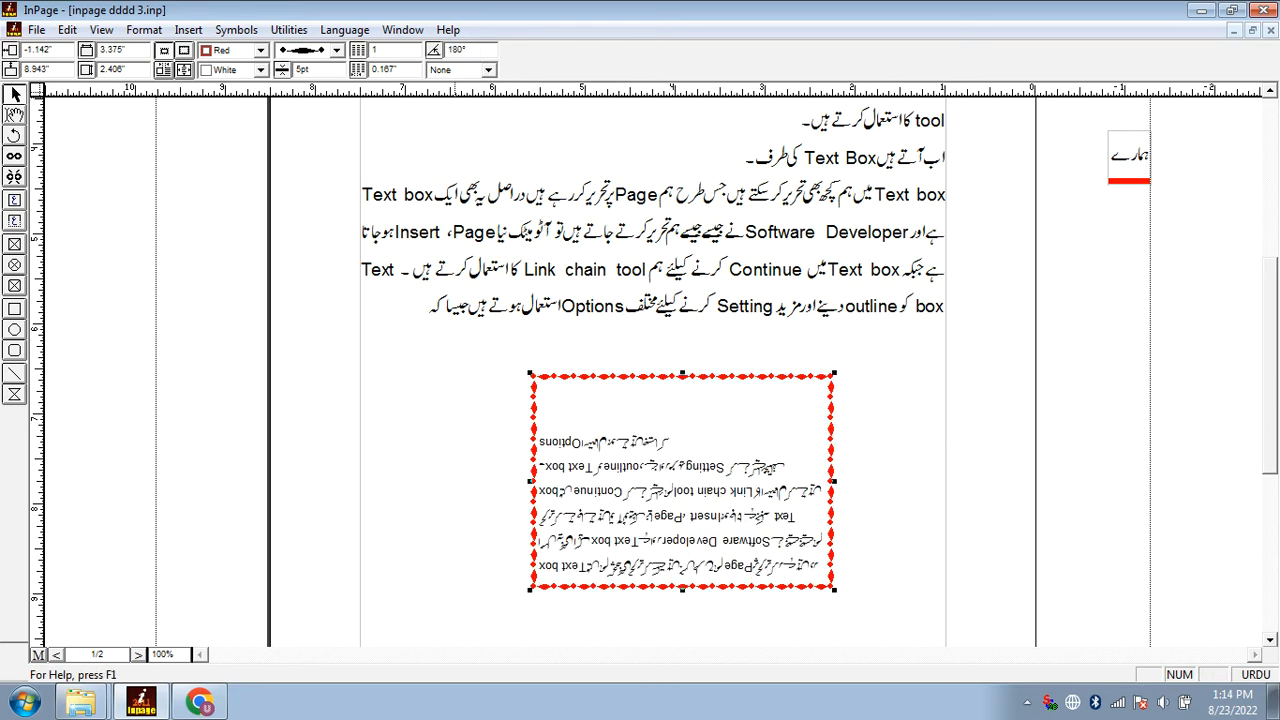
Delete the red-bordered text box with the pasted text
left_click(479, 48)
type("-1")
key("Delete")
scroll(620, 400, "down", 1)
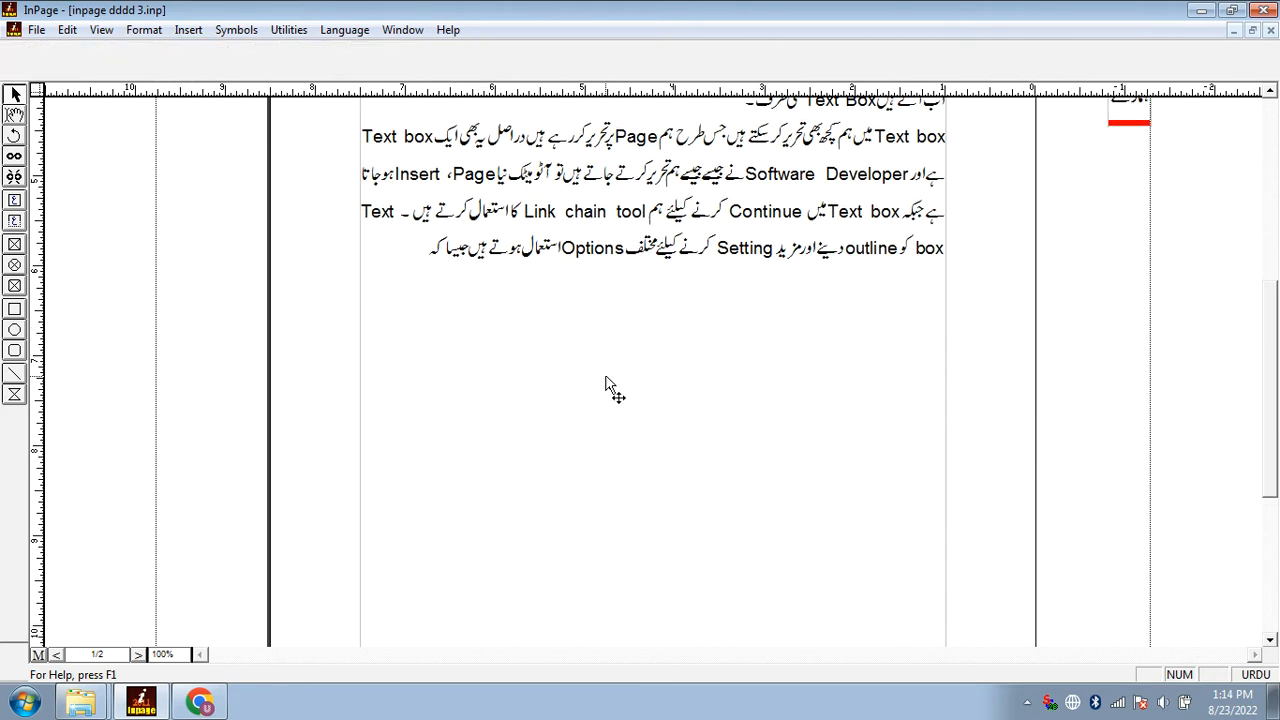
left_click_drag(676, 480, 796, 523)
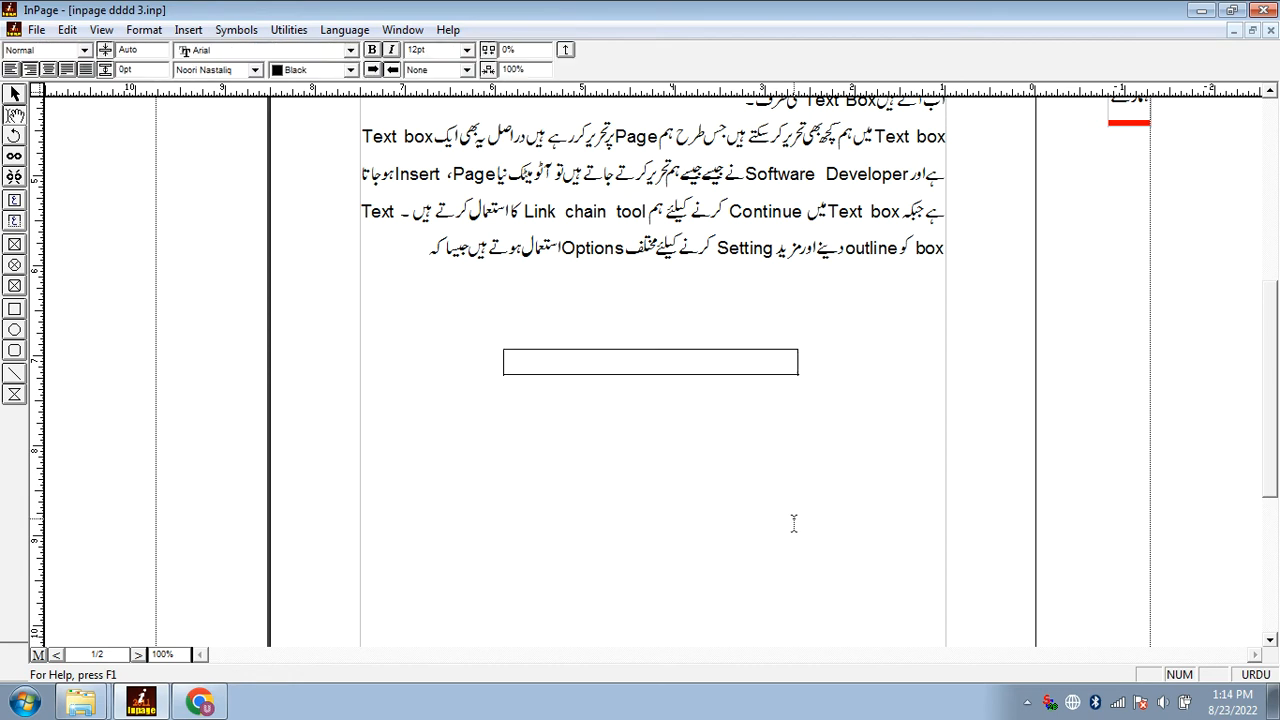
left_click(659, 367, "ctrl")
key("Delete")
Draw a new text box about 3.4" by 2.7" and move it under the middle of the paragraph
left_click_drag(546, 323, 857, 565)
left_click_drag(742, 459, 699, 453)
mouse_move(660, 458)
left_mouse_down()
mouse_move(679, 478)
mouse_move(675, 468)
left_mouse_up()
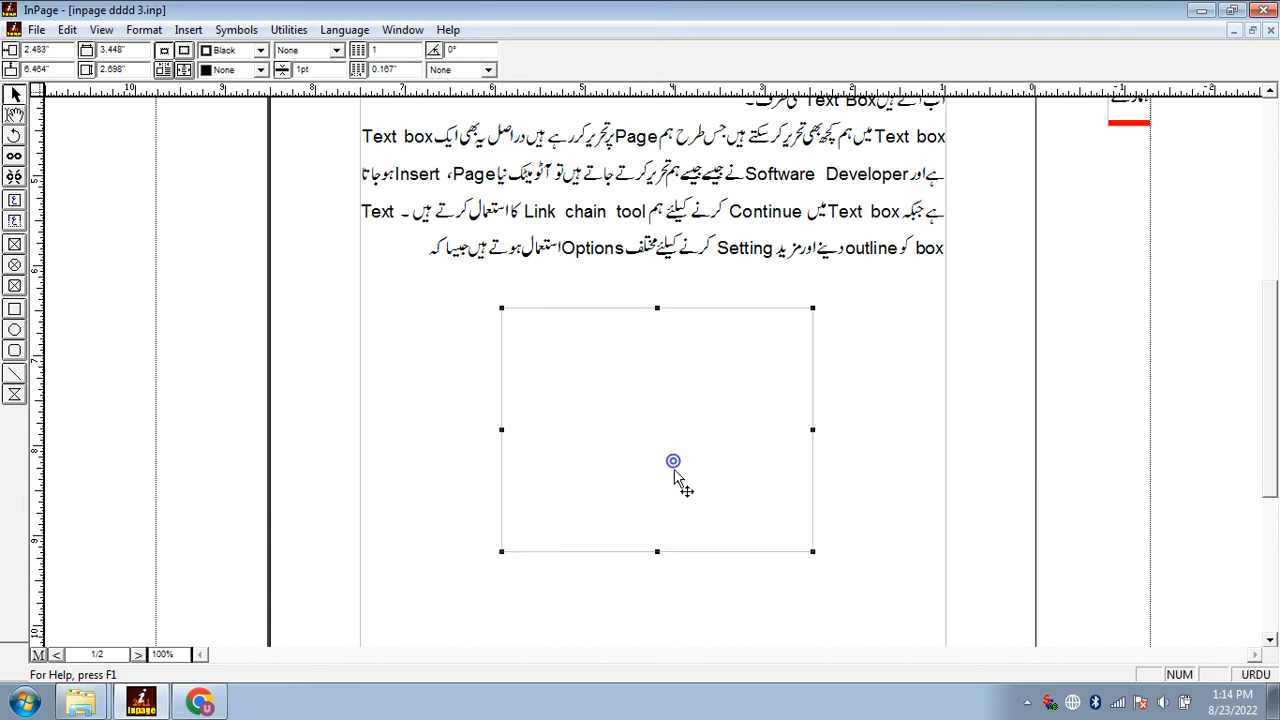
double_click(603, 422)
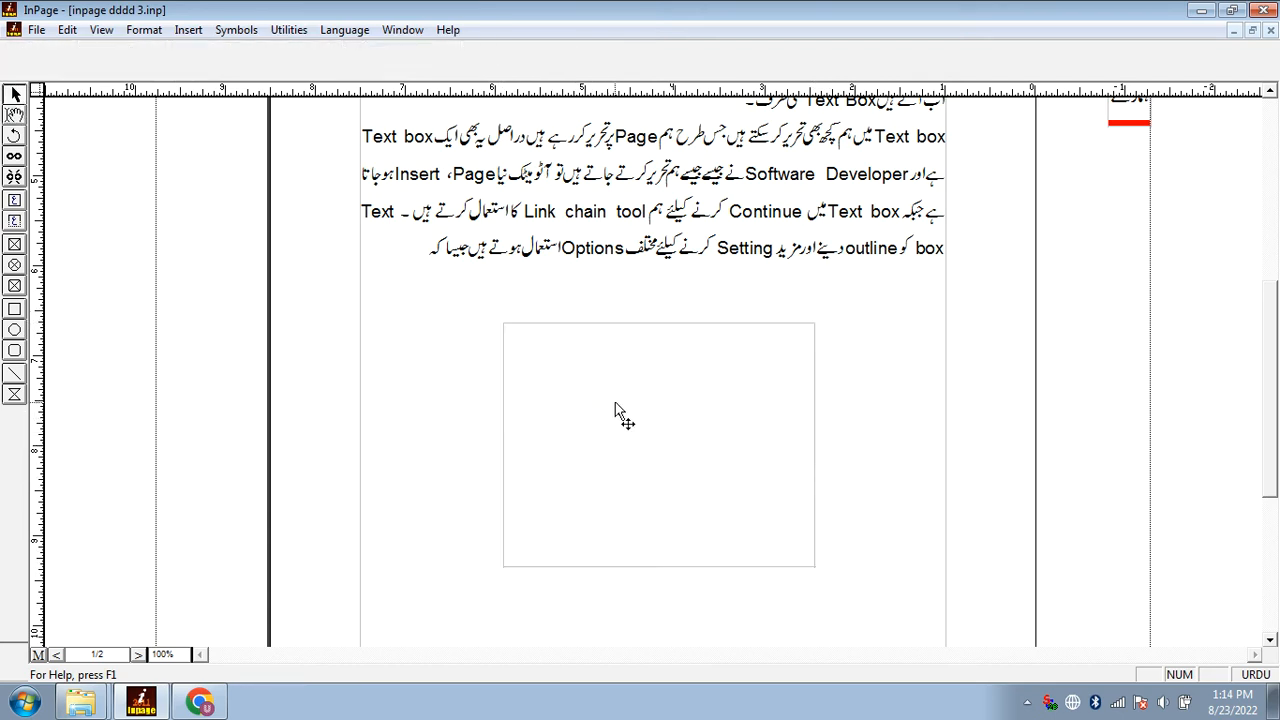
Give the new text box a solid red border
left_click(611, 420)
left_click(337, 50)
left_click(297, 86)
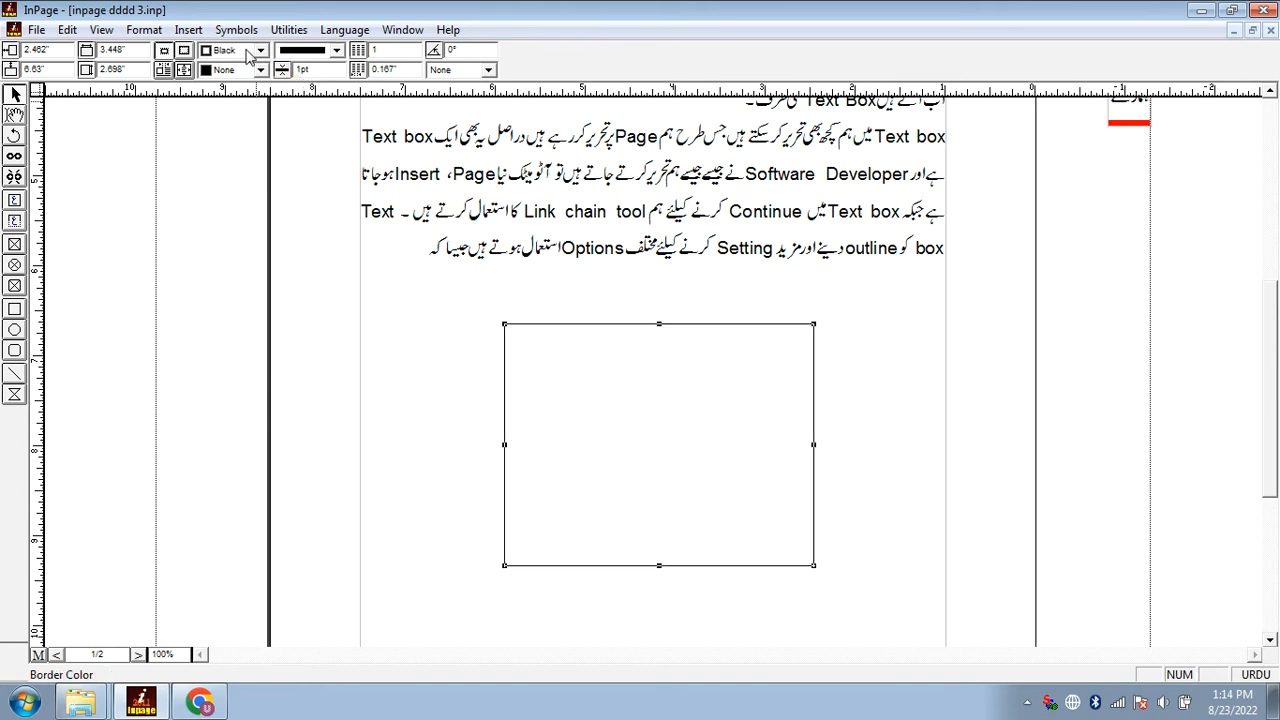
left_click(258, 50)
left_click(240, 100)
Fill the text box with gray and set its border thickness to 10 pt
left_click(241, 76)
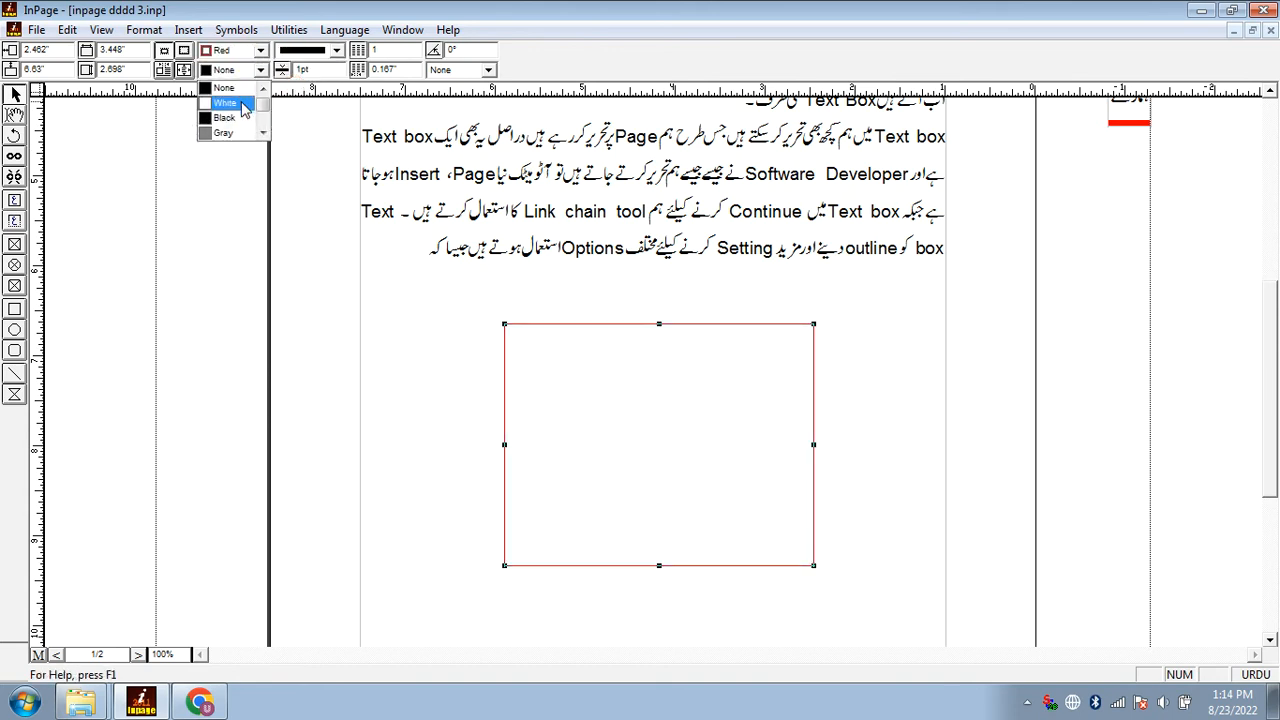
left_click(245, 132)
double_click(313, 73)
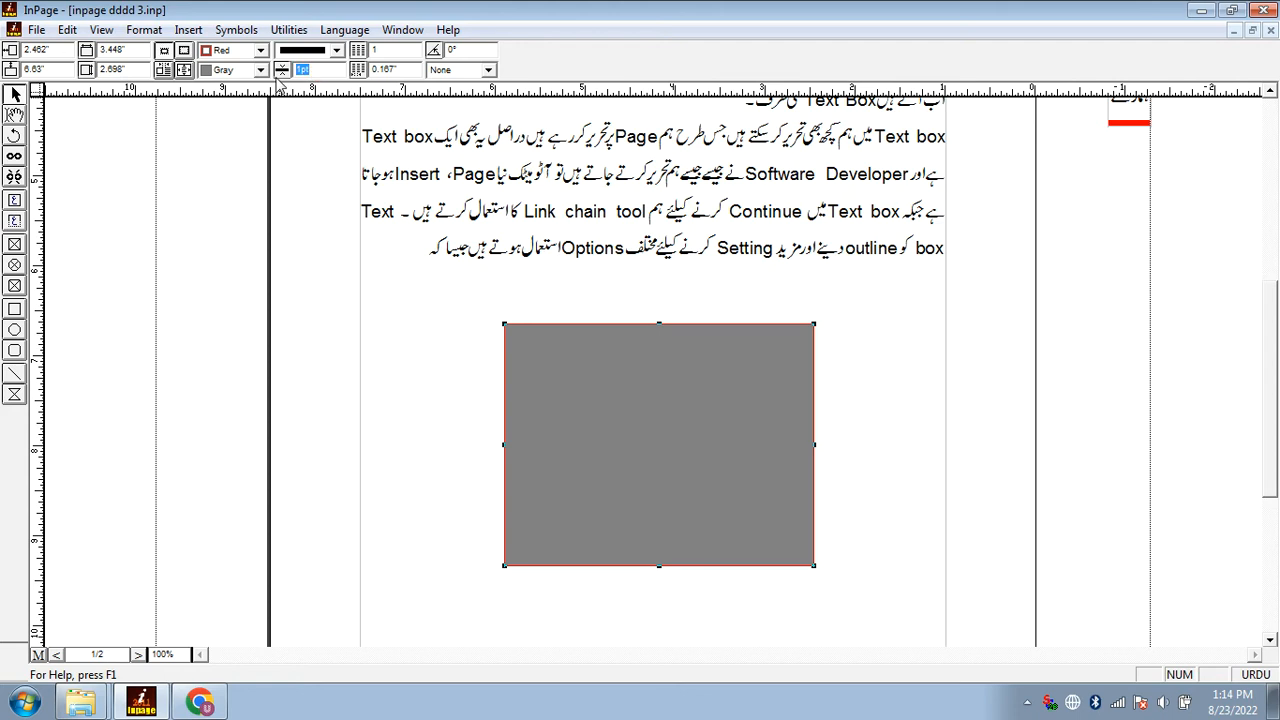
type("10")
key("Return")
Set the text box's width to 5" and try heights of 2" and 3"
double_click(125, 50)
type("5")
key("Return")
double_click(141, 71)
type("2")
key("Return")
double_click(140, 69)
type("3")
key("Return")
Set the text box's height to 1" and move it so it sits centrally below the paragraph
double_click(140, 71)
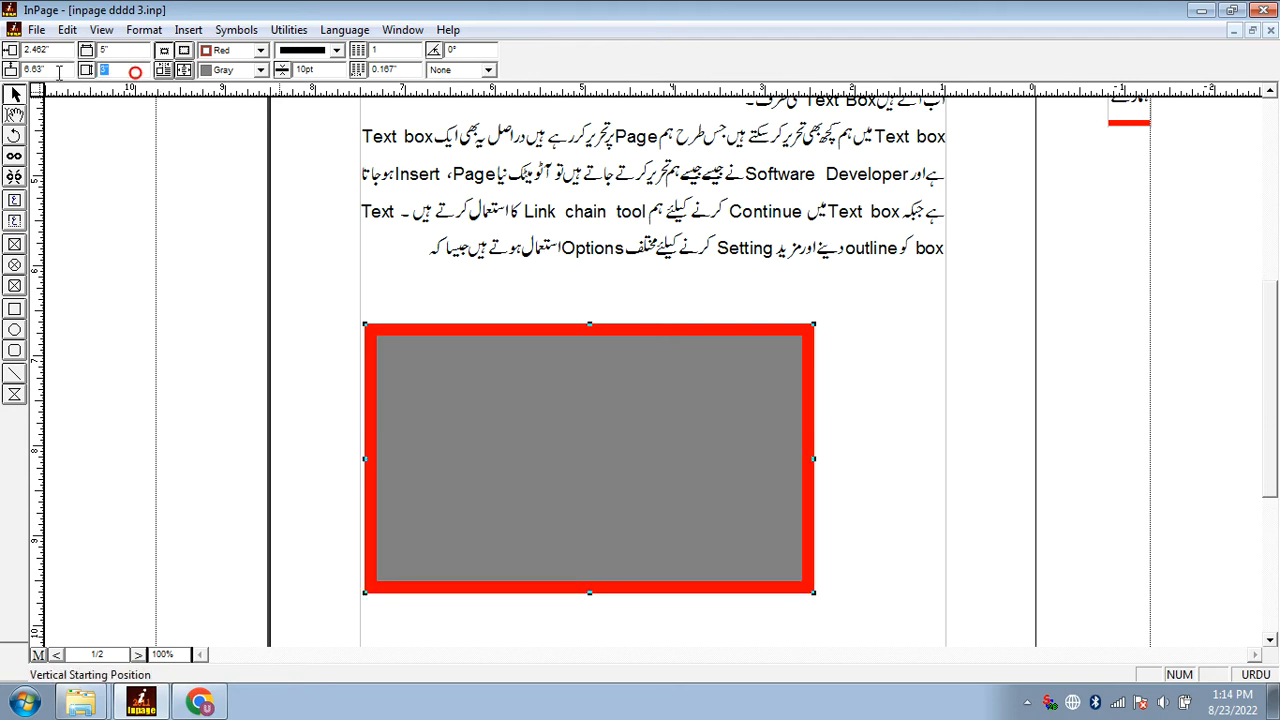
type("1")
key("Return")
left_click_drag(571, 375, 623, 380)
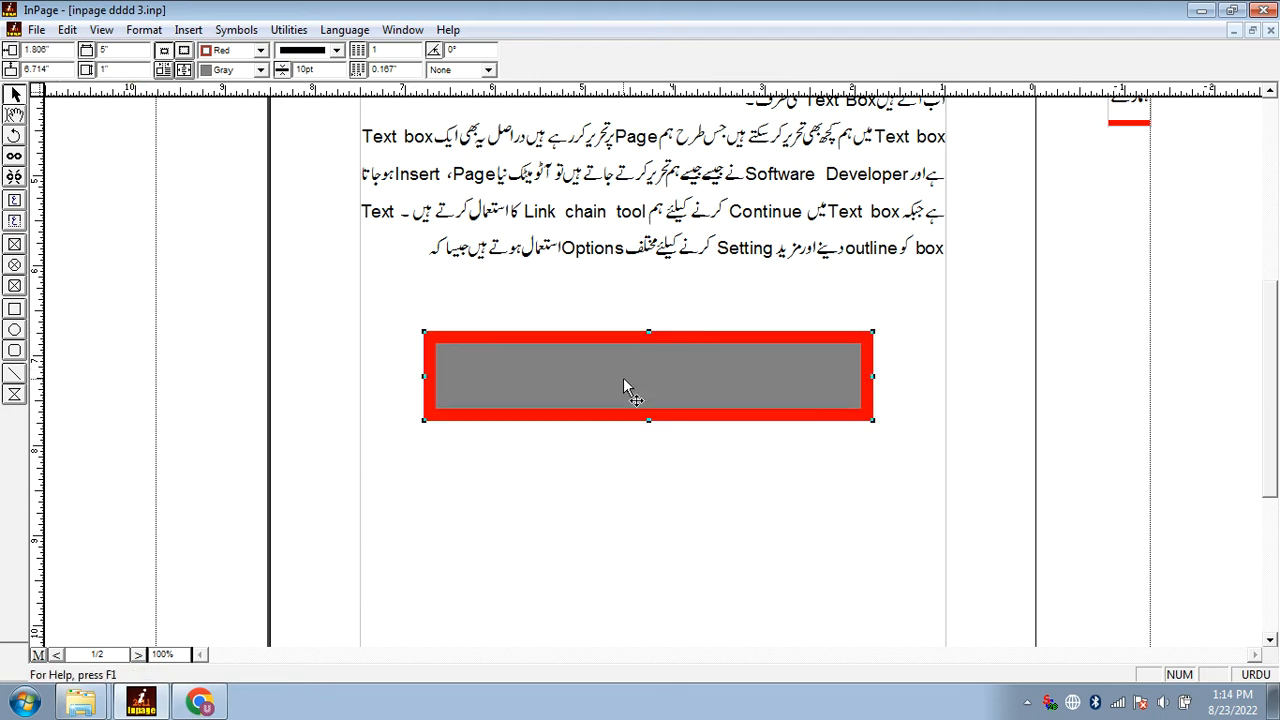
Try to set the text box's horizontal starting position to 20 and reposition the box slightly by hand
left_click_drag(61, 47, 3, 52)
type("20")
key("Return")
key("Return")
key("Return")
key("Return")
left_click(267, 365)
left_click(456, 394)
left_click_drag(462, 383, 474, 387)
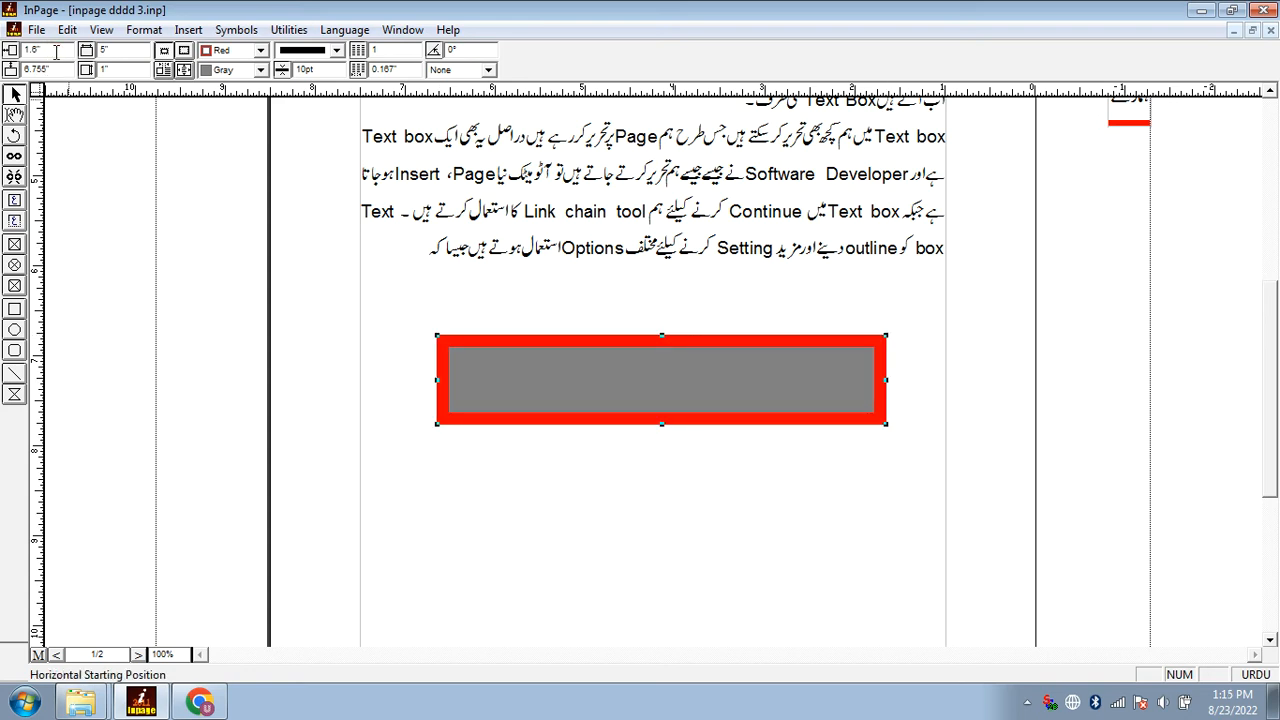
Set the text box's horizontal starting position to 2" and its vertical starting position to 7"
type("2")
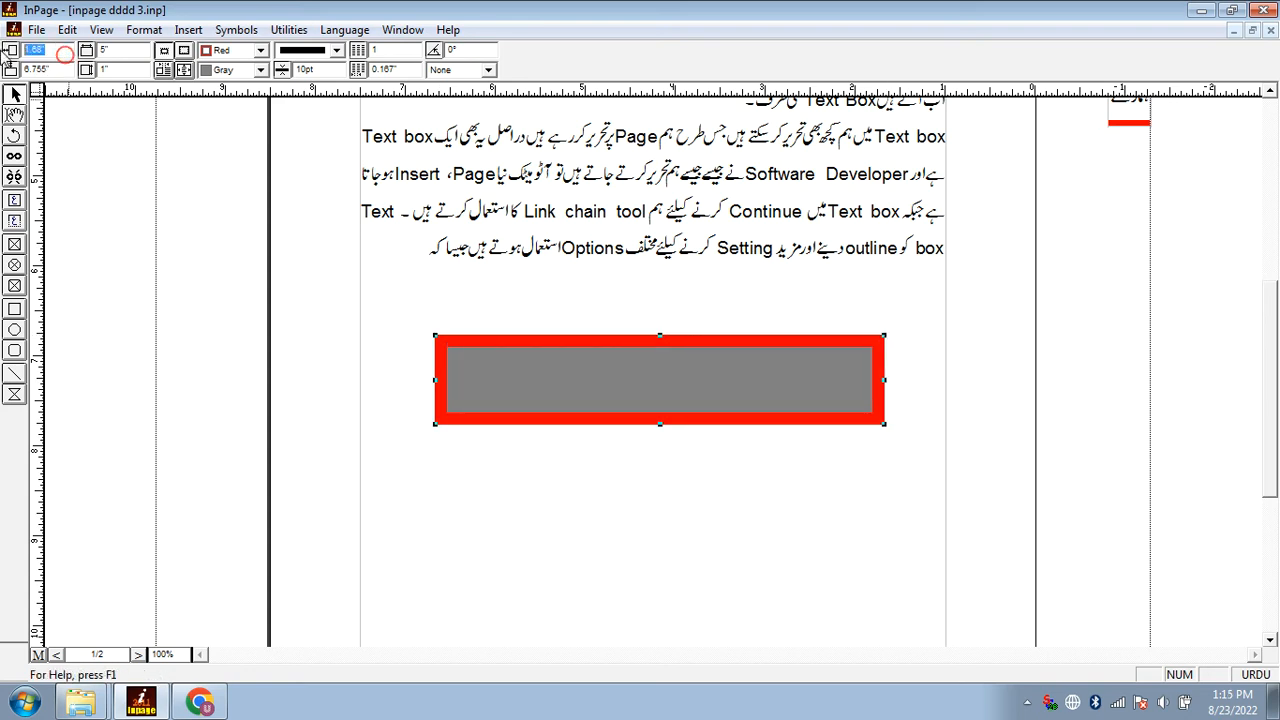
key("Return")
left_click_drag(30, 66, 60, 70)
type("7")
key("Return")
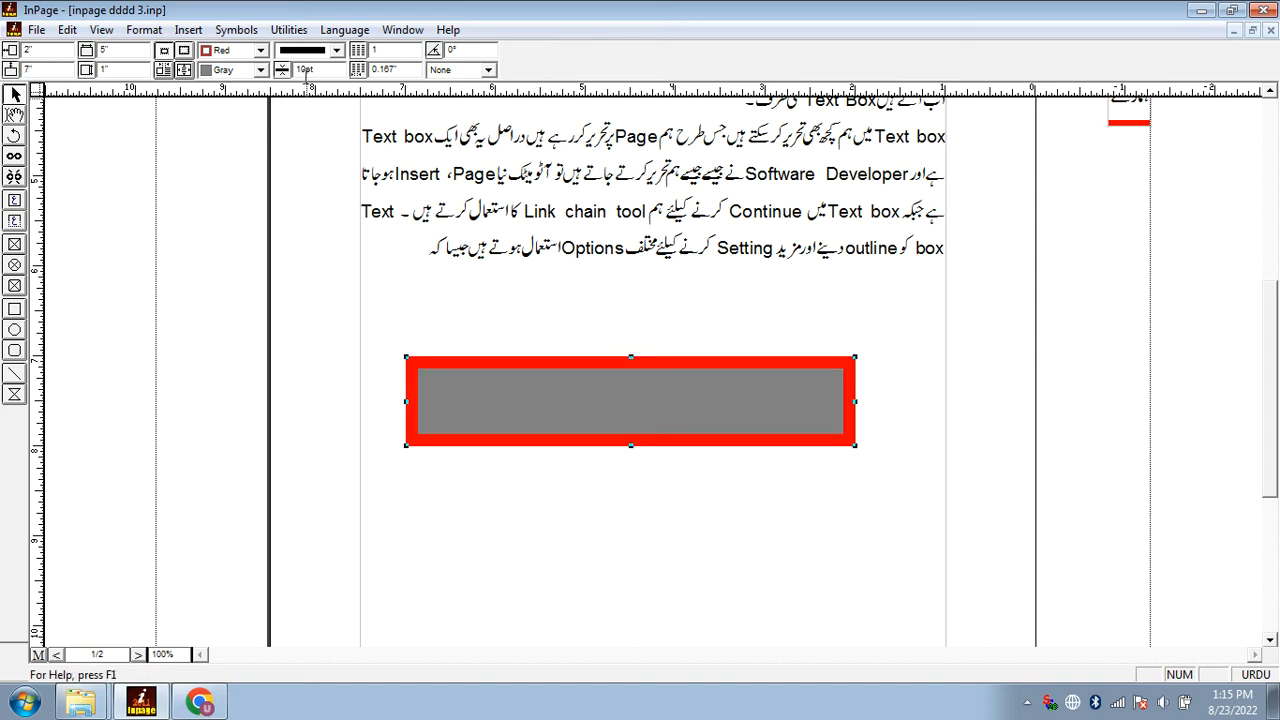
Split the text box into 2 columns with a 2" gap between them
left_click_drag(407, 73, 372, 70)
left_click_drag(385, 54, 345, 52)
type("2")
key("Return")
double_click(689, 386)
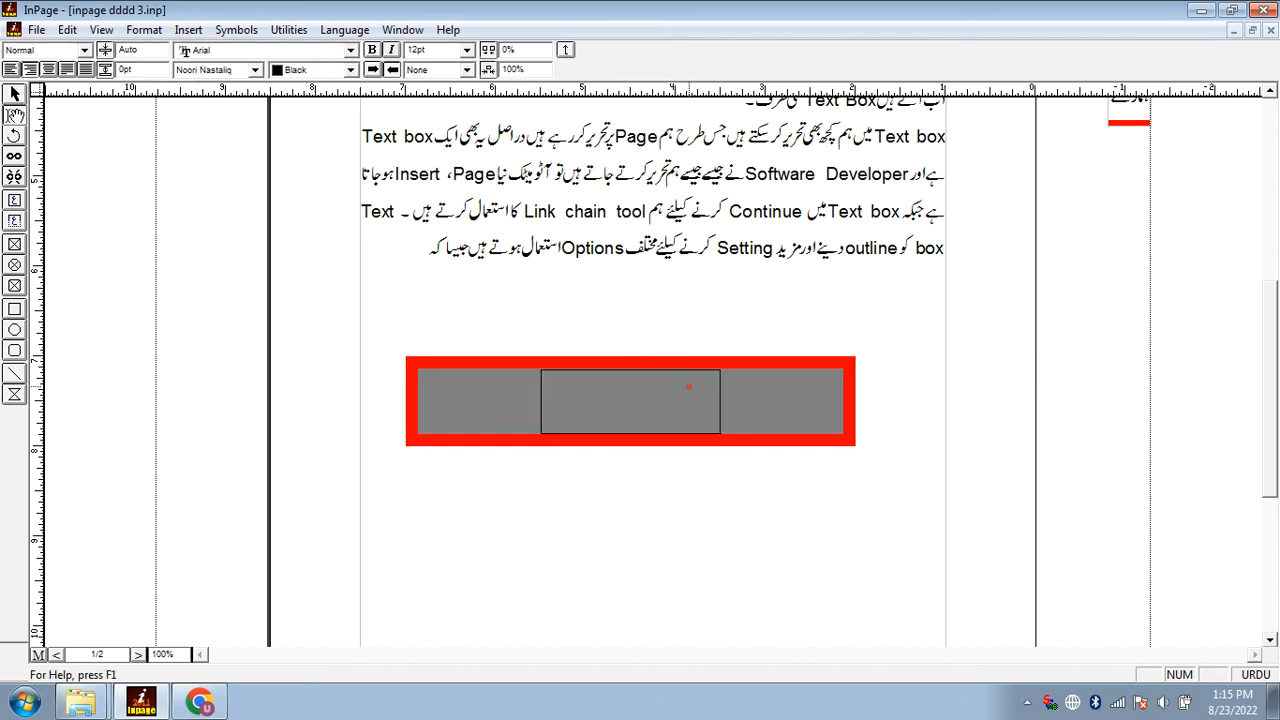
Stretch the two-column text box to about 2.1" high, fill it with white and start text entry in it
left_click(677, 418)
left_click_drag(629, 446, 630, 545)
left_click(258, 69)
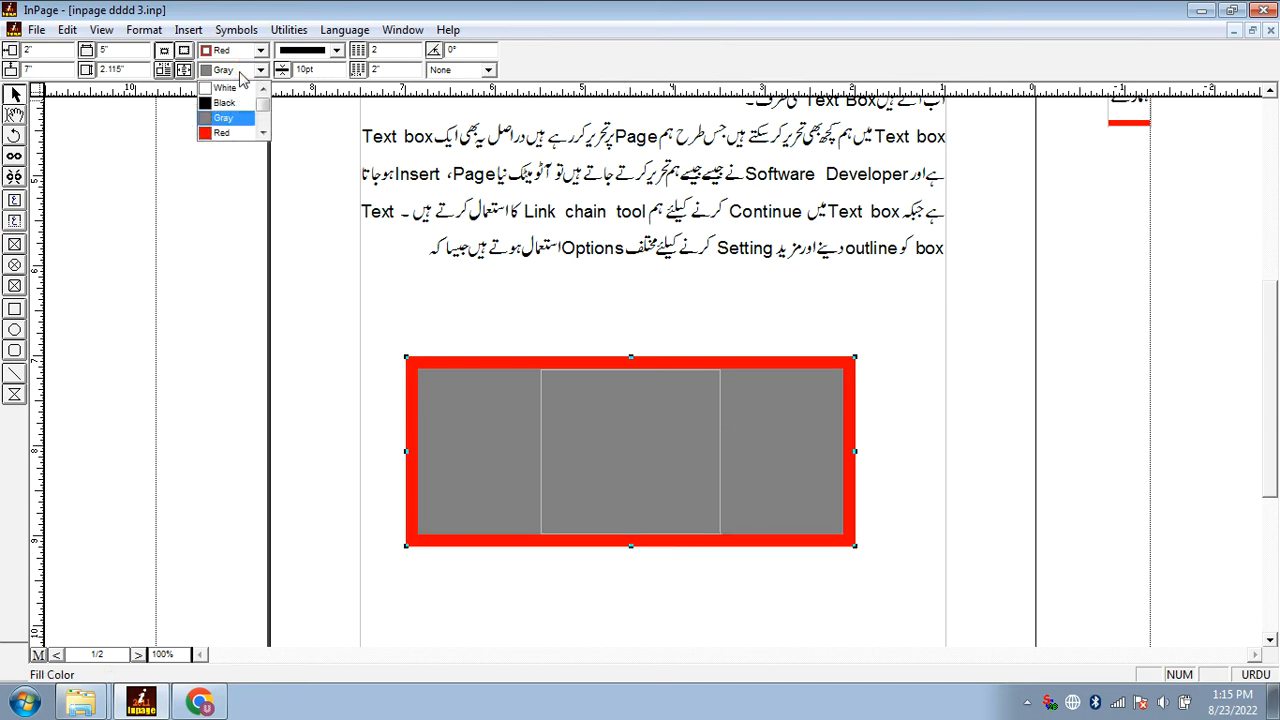
left_click(228, 82)
double_click(672, 490)
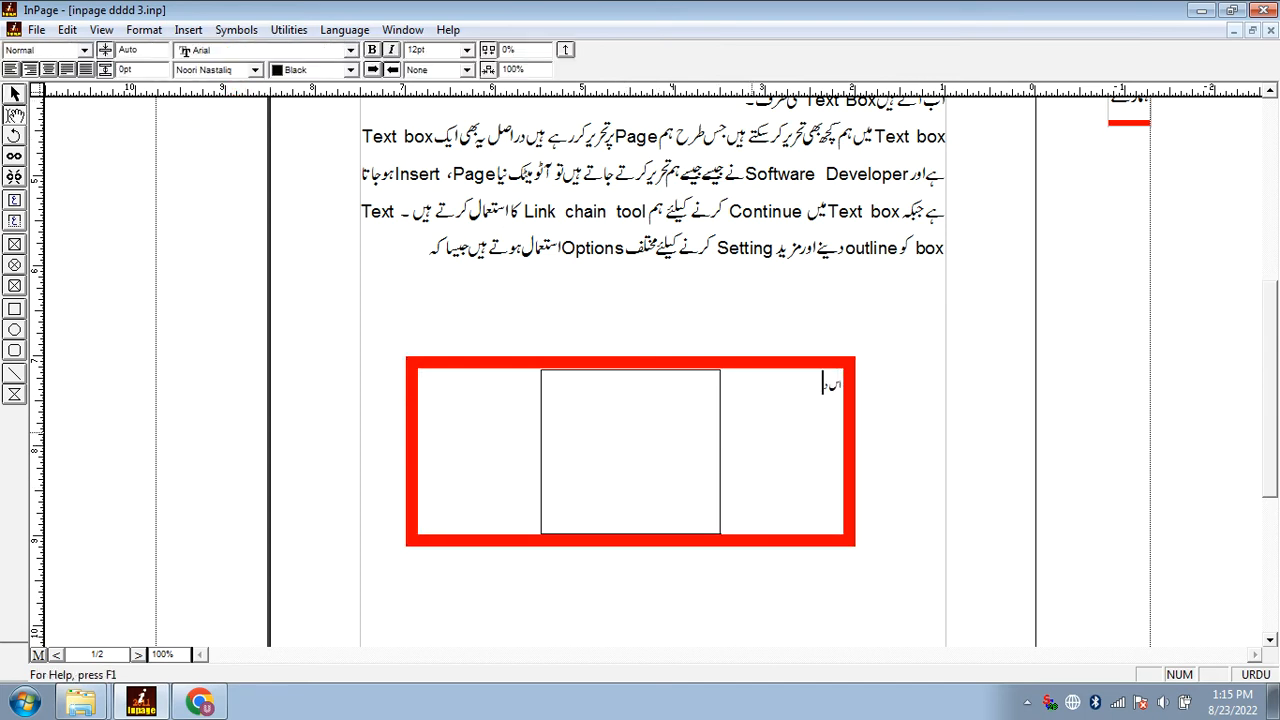
Enter Urdu filler text in the text box's first column and set the gap between its two columns to 1"
type("ف اسدف اسدفاسد فاسدف اسد")
left_click(735, 522)
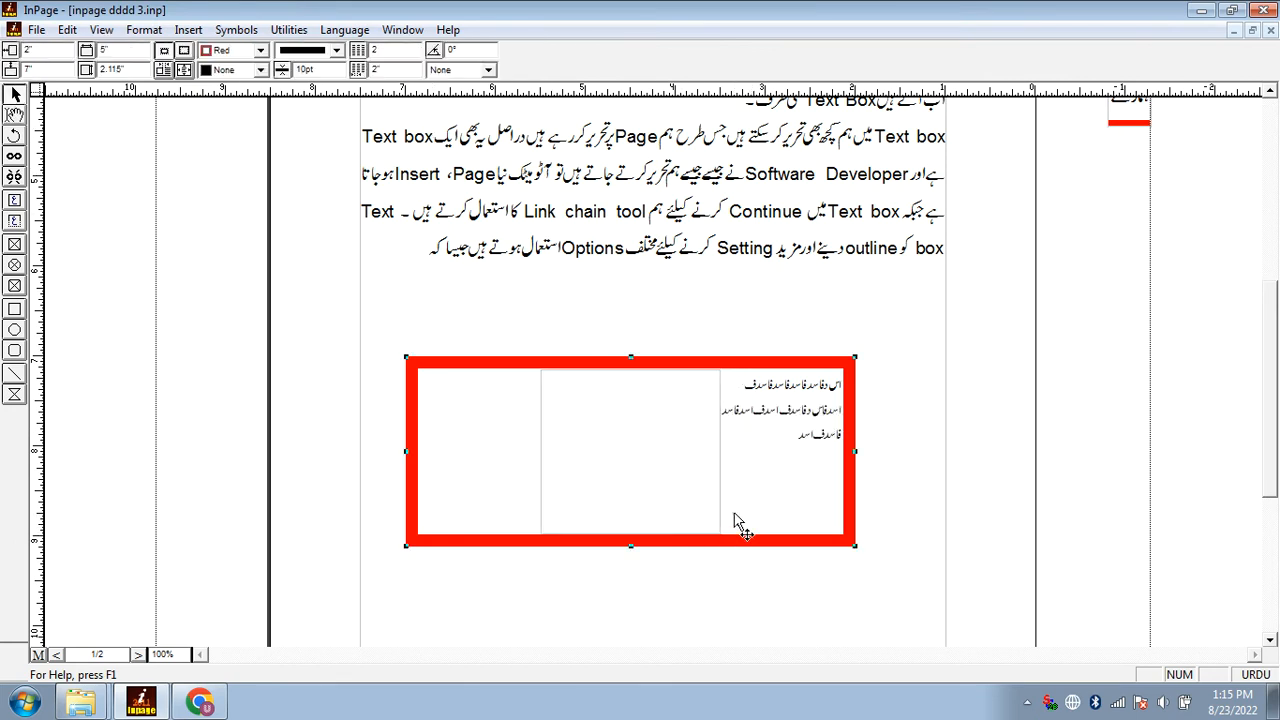
left_click_drag(388, 71, 360, 73)
type("1")
key("Return")
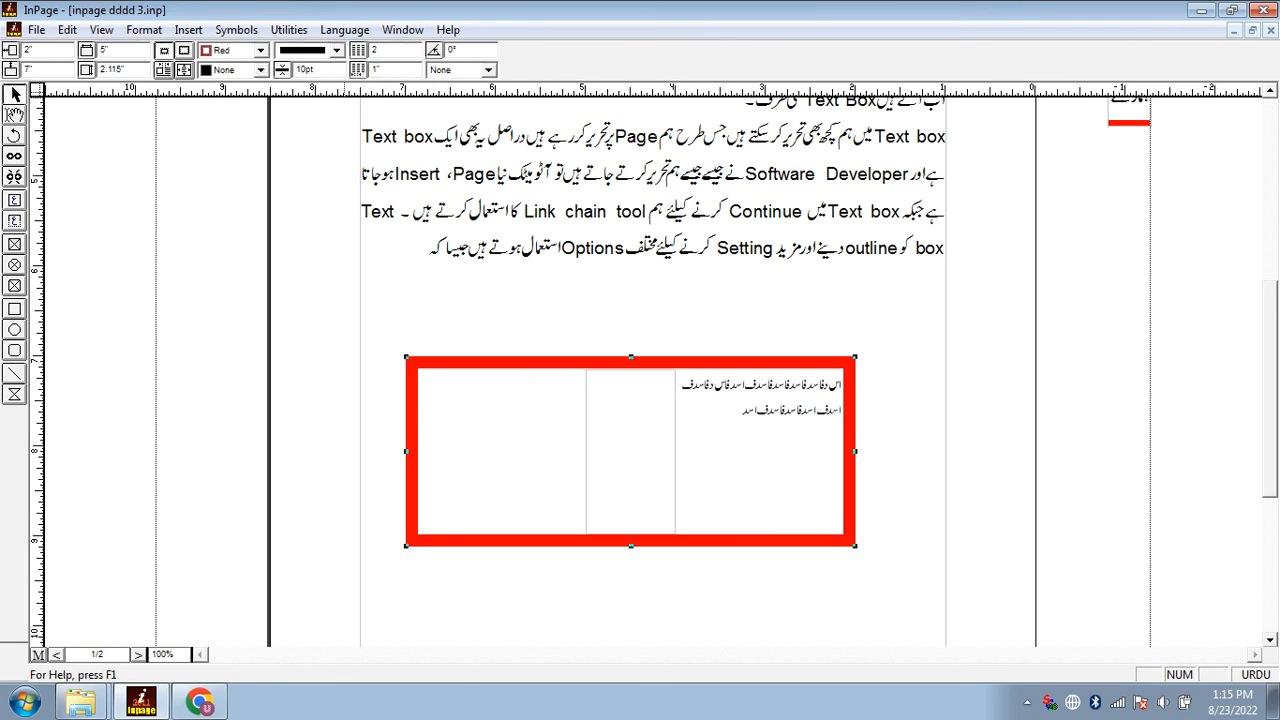
Add more Urdu filler text inside the text box and move the whole box slightly down, to about 1.84" across and 7.26" down
double_click(715, 429)
type("ا سدف")
type(" اسدف اودف")
left_click(640, 420)
left_click_drag(643, 450, 657, 473)
Begin a new line under the paragraph with «آخر میں جو» and replace it with «اس Box میں میں نے»
left_click(634, 329)
key("Return")
type("آخر میں جو")
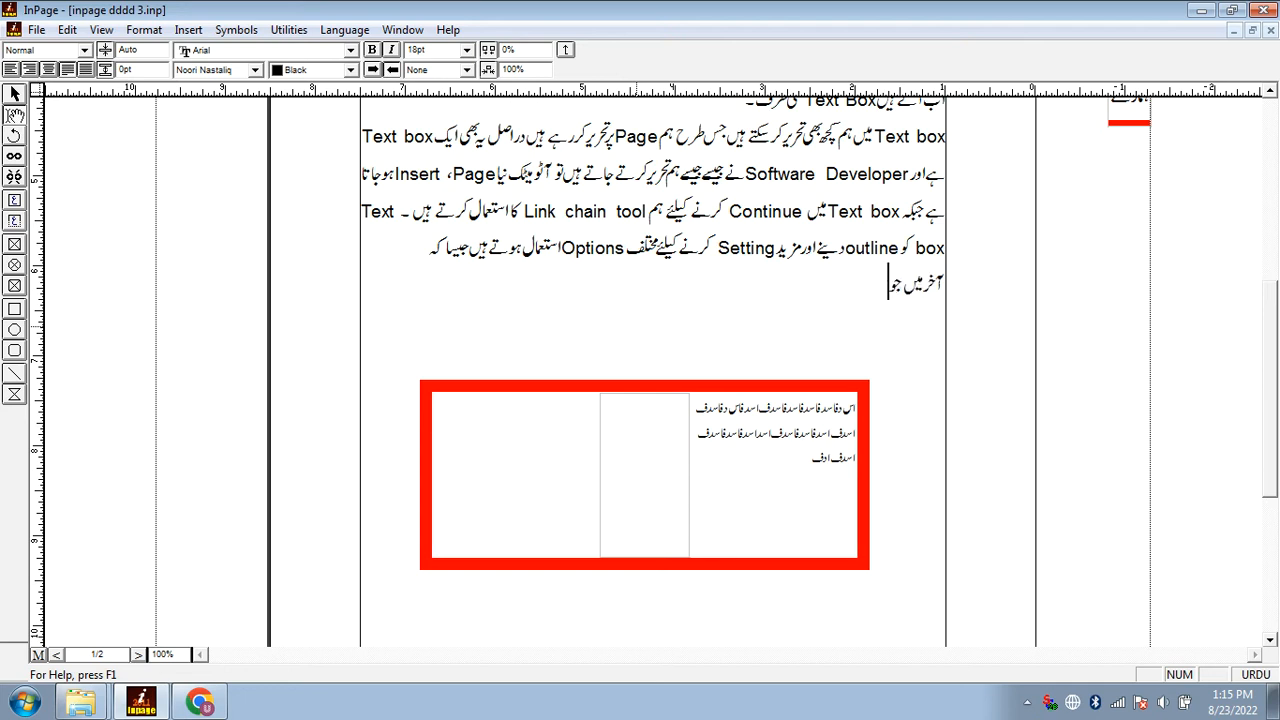
key("shift+Home")
key("BackSpace")
type("اس")
key("ctrl+space")
type("Box")
key("ctrl+space")
type("میں میں نے")
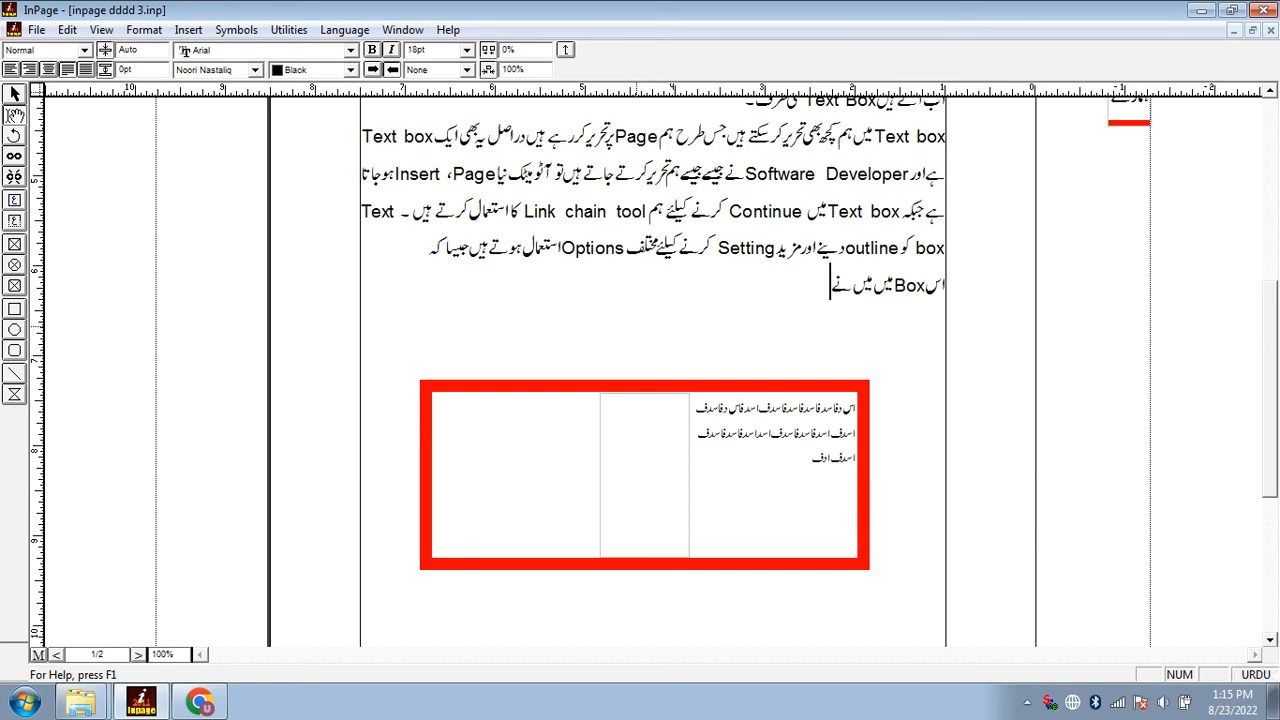
Continue the sentence above the text box with «دو کالم Create کئے ہیں جبکہ دو کالمز کے»
key("ctrl+space")
type("DW")
key("BackSpace")
key("BackSpace")
key("ctrl+space")
type("دوکالم")
key("ctrl+space")
type("Create")
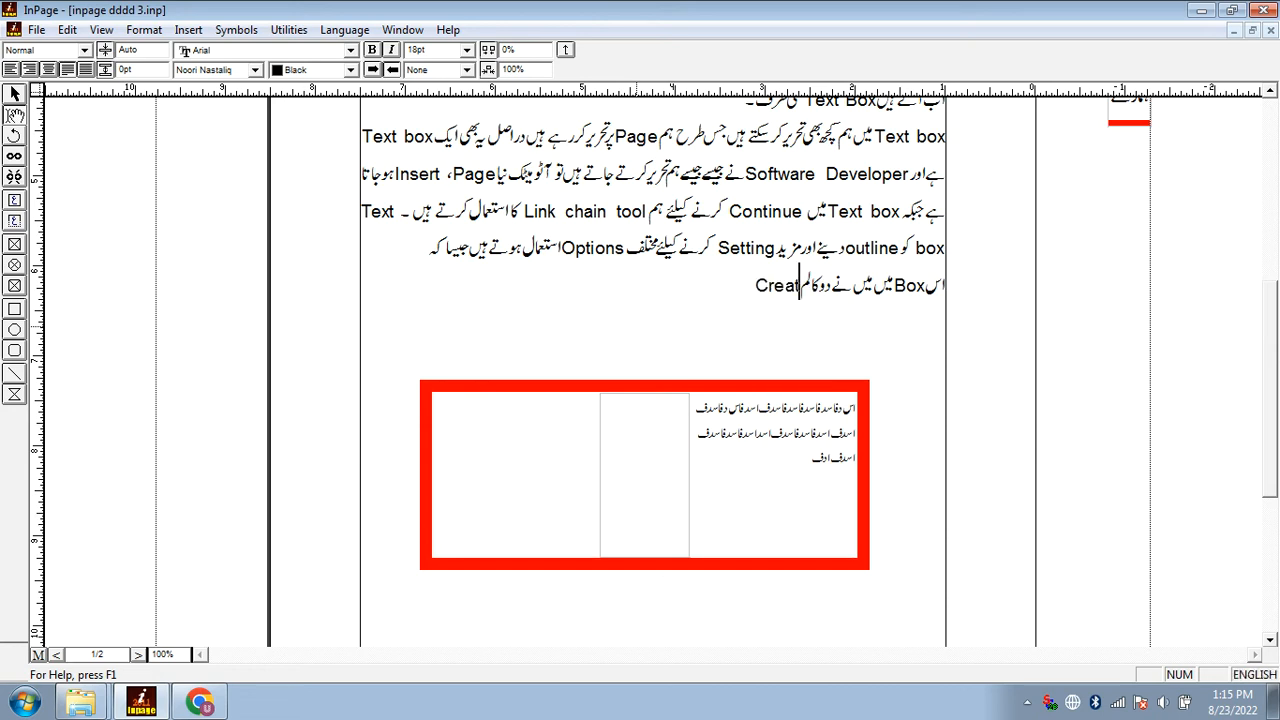
key("ctrl+space")
type("کئے ہیں جبکہ دوکالمز کے")
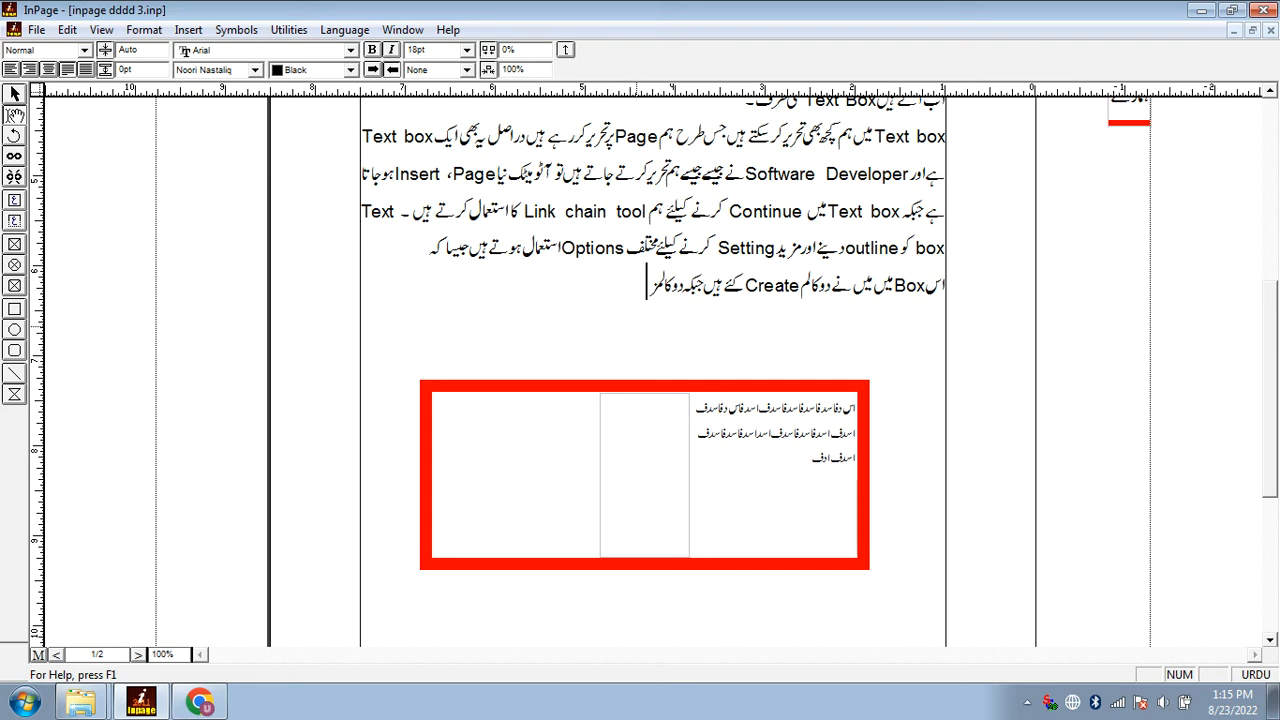
type(" درمیان جو Gap ہے اس کی بھی ہم")
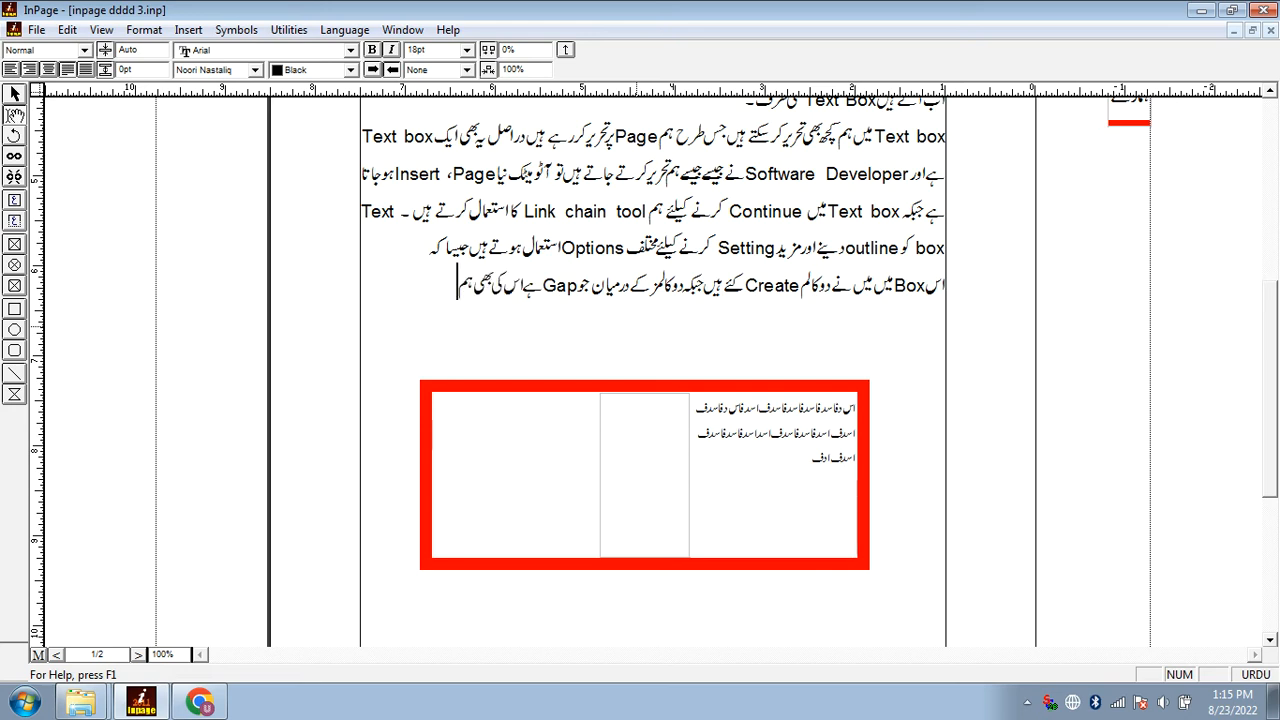
Complete the sentence about the columns with «درمیان جو Gap ہے اس کی بھی ہم Setting کر سکتے ہیں»
key("alt+shift")
type("Setting")
key("alt+shift")
type("کر سکتے ہ")
type("یں")
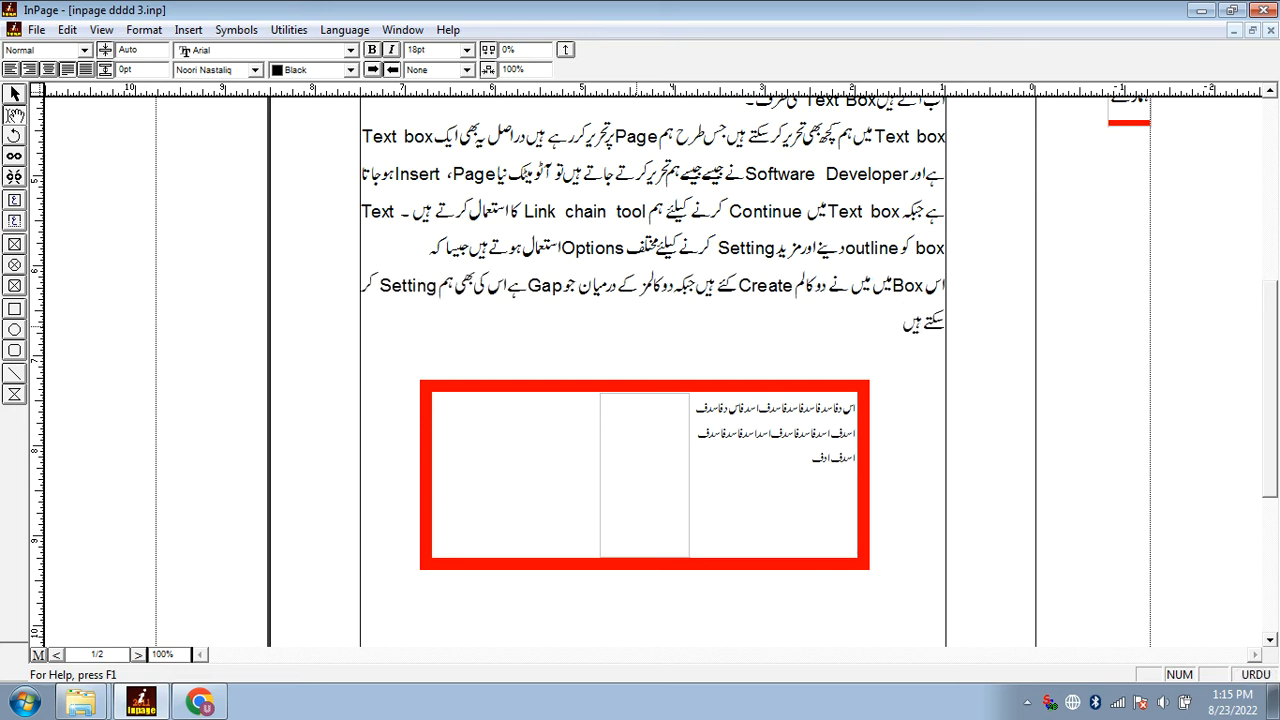
Split the red-bordered text box into 3 columns with a 0.5" gap between them
left_click(623, 486)
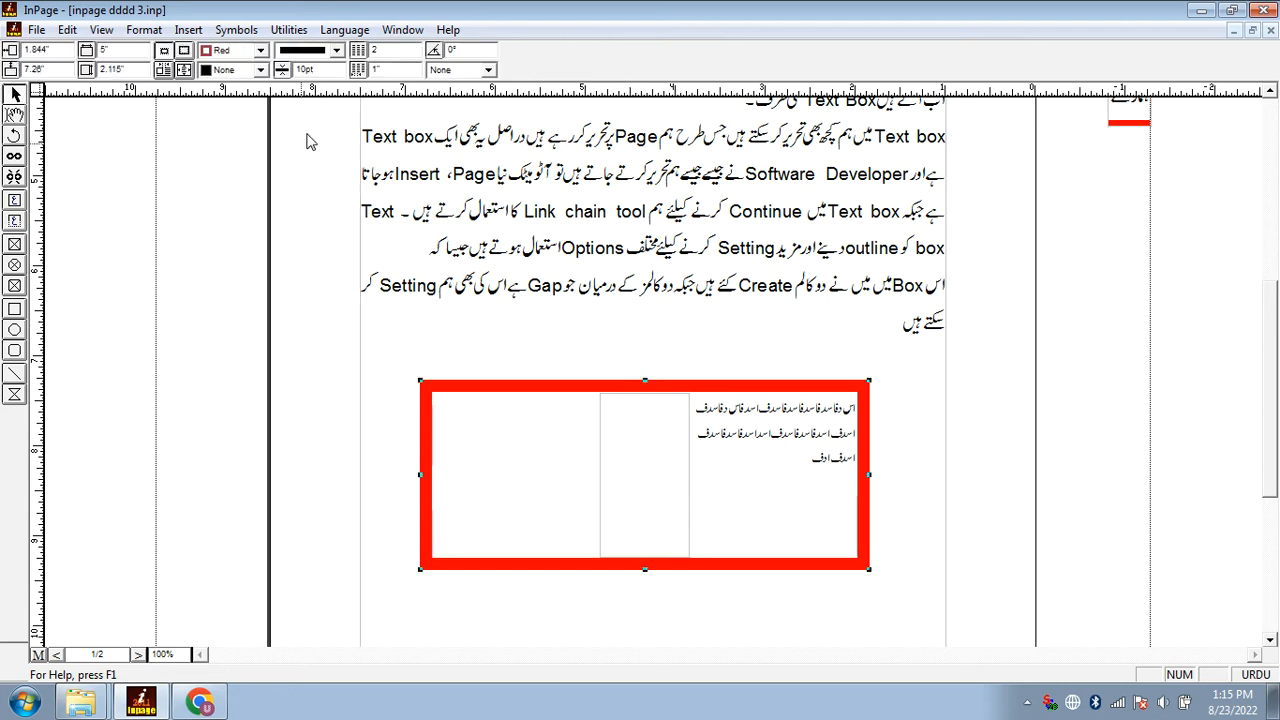
left_click_drag(391, 54, 345, 60)
type("3")
key("Return")
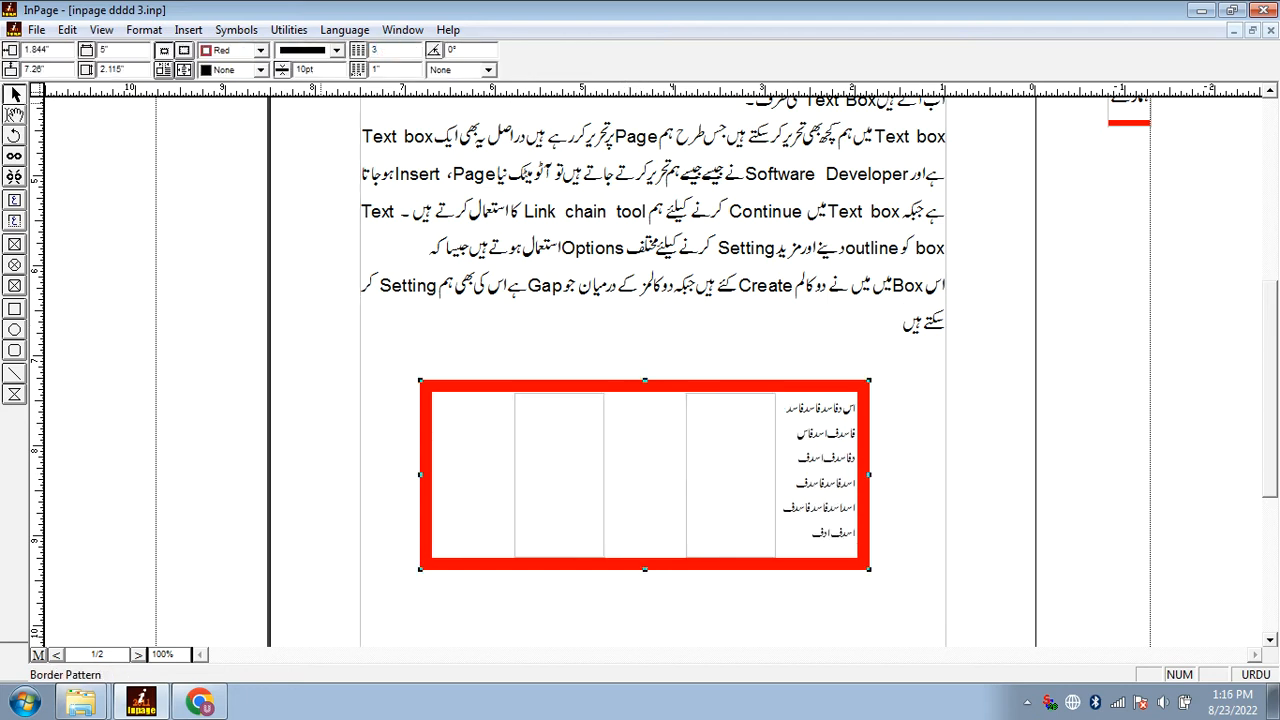
double_click(380, 69)
type("0.5")
key("Return")
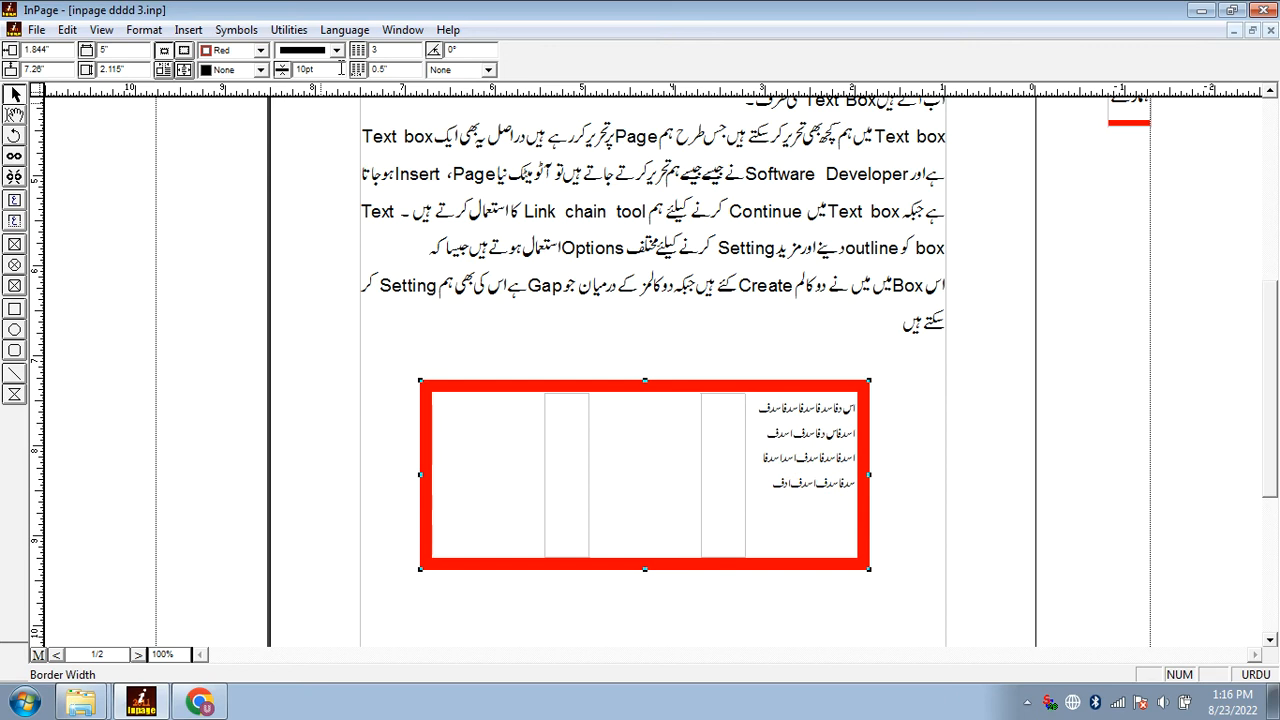
Set the gap between the text box's three columns to 0.2"
double_click(380, 69)
type("0.2")
key("Return")
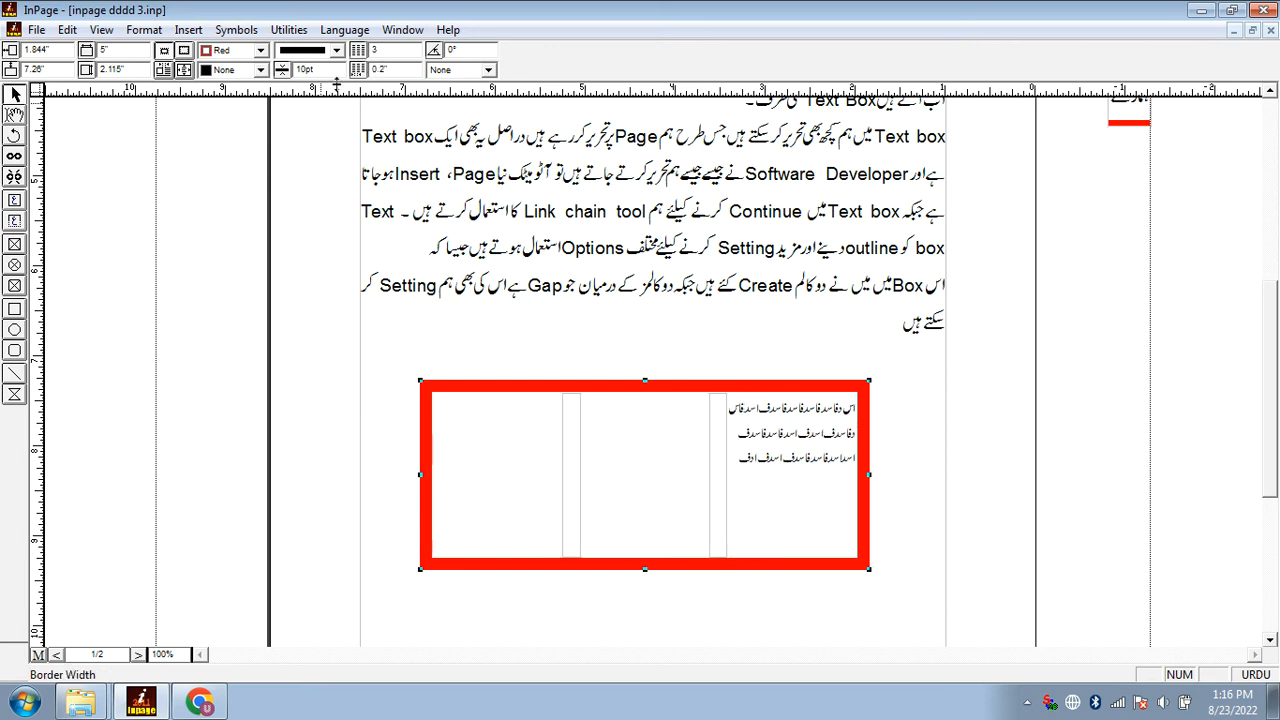
left_click(379, 48)
left_click(381, 53)
left_click(677, 451)
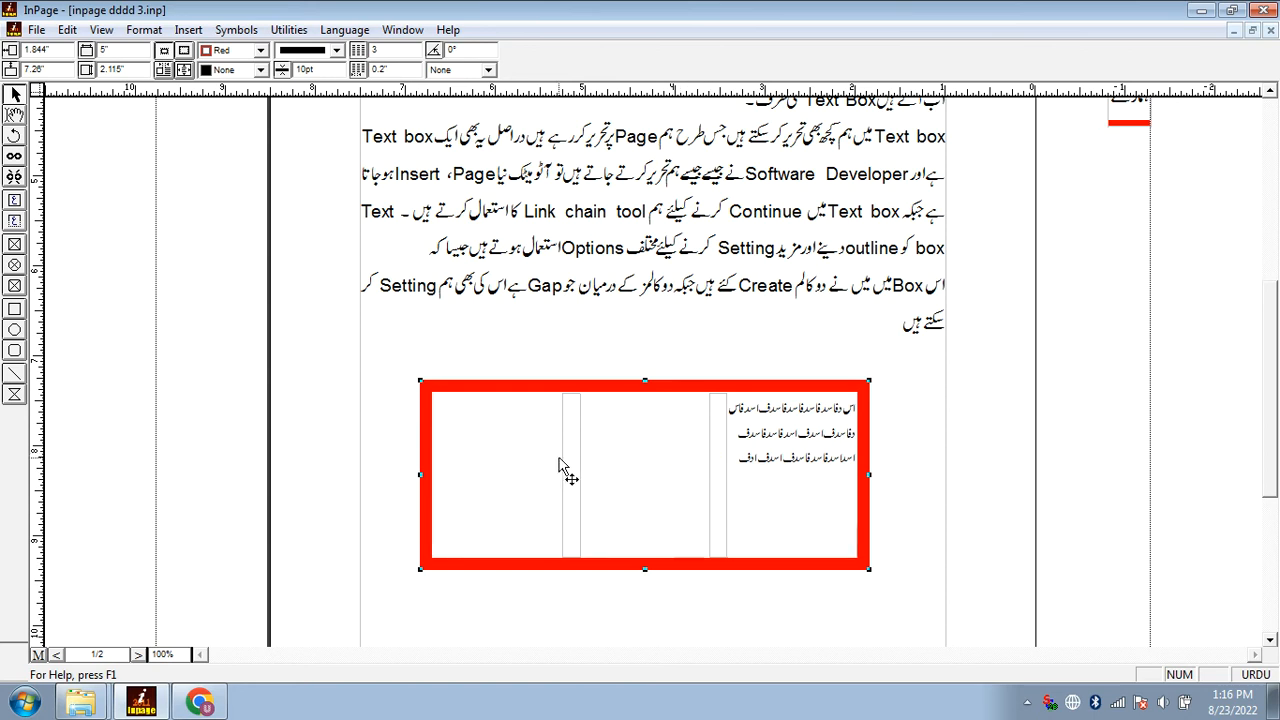
left_click(707, 474)
left_click(588, 473)
left_click_drag(704, 493, 705, 446)
End the paragraph above the text box with «۔» and add blank lines until the cursor is below the box
double_click(693, 323)
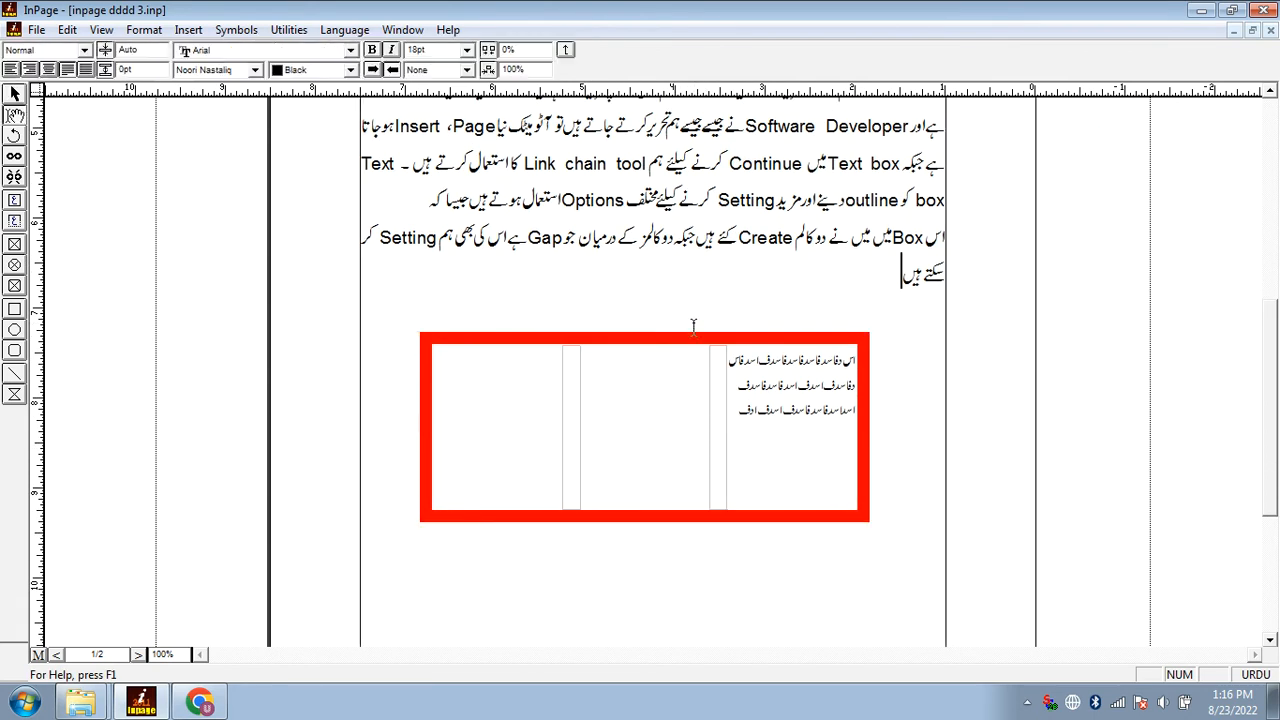
type("۔")
key("Return")
key("Return")
key("Return")
key("Return")
key("Return")
key("Return")
key("Return")
key("Return")
scroll(742, 355, "down", 6)
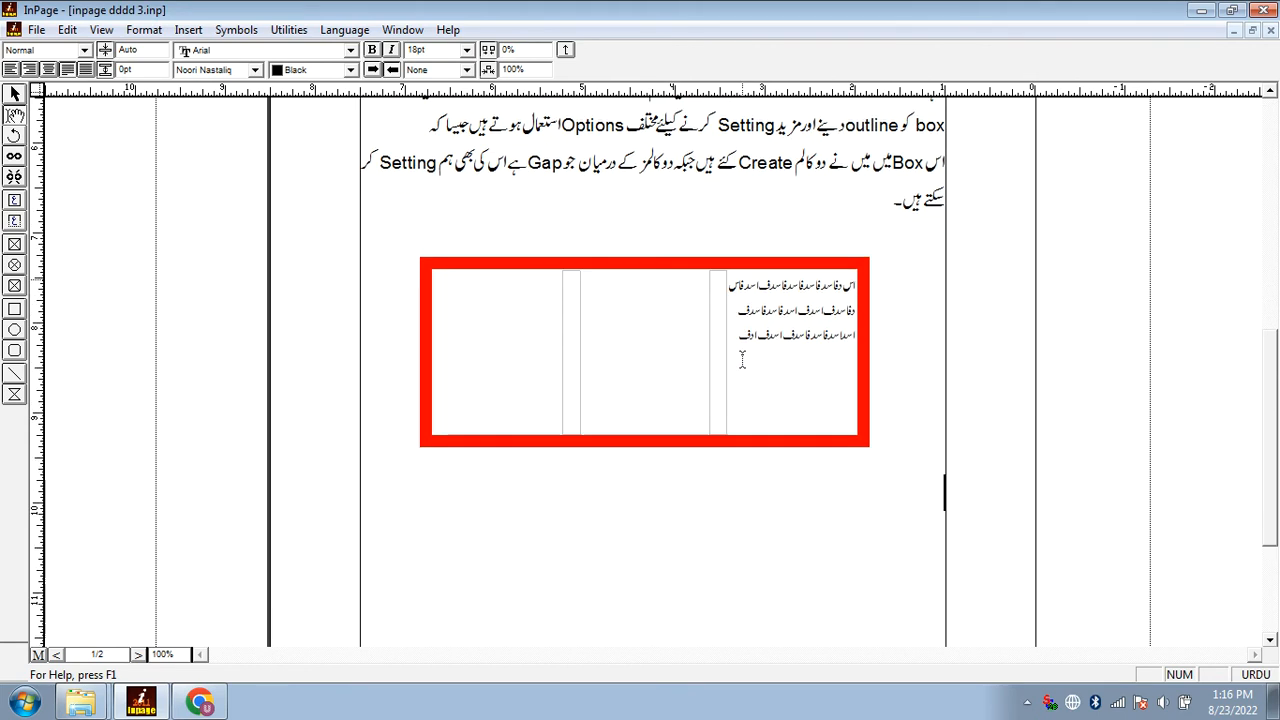
Write the line «اُمید ہے آپ یہاں تک سیکھ گئے ہونگے ۔» below the text box
type("اُمید ہے ا")
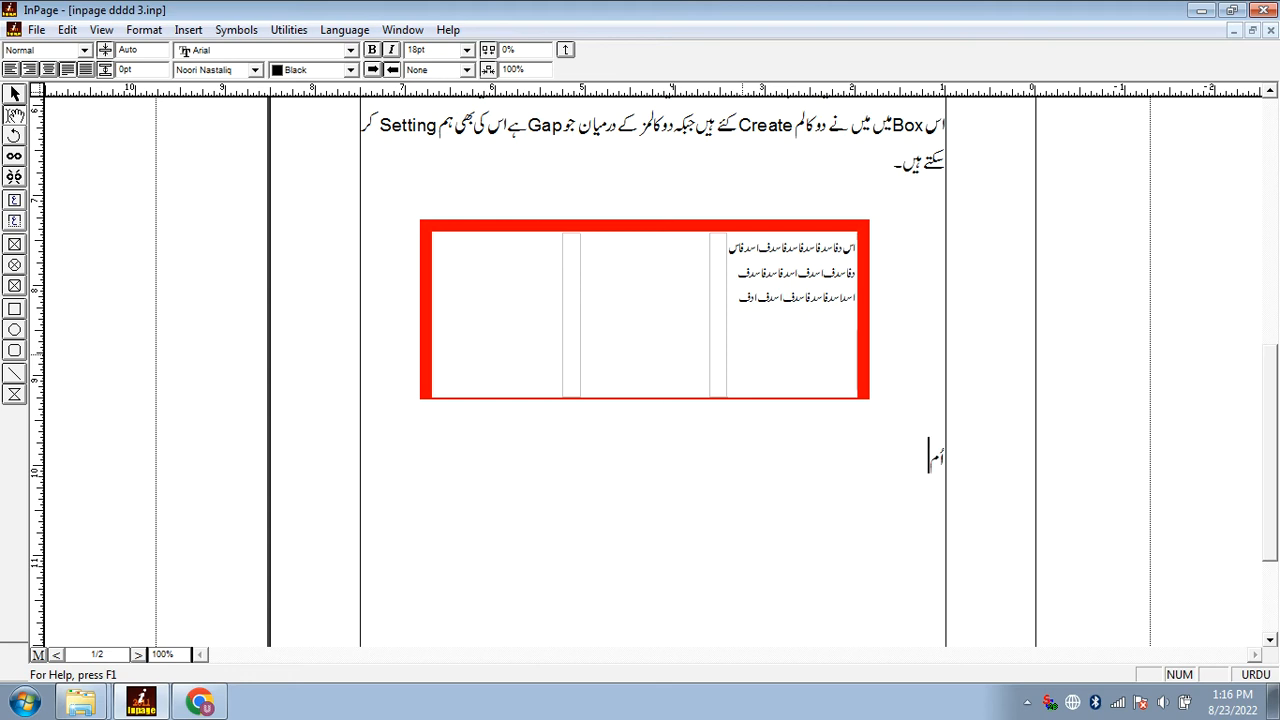
type("پ یہاں تک سیکھ گئ")
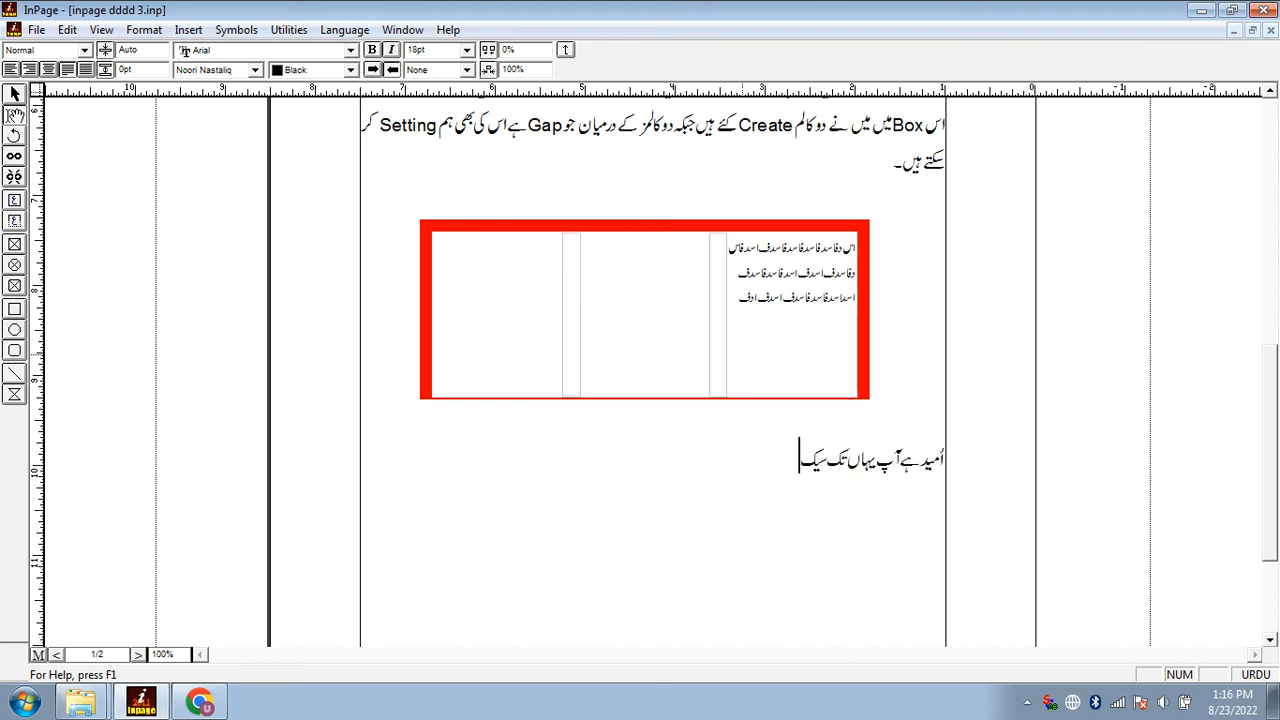
type("ے ہونگے ۔")
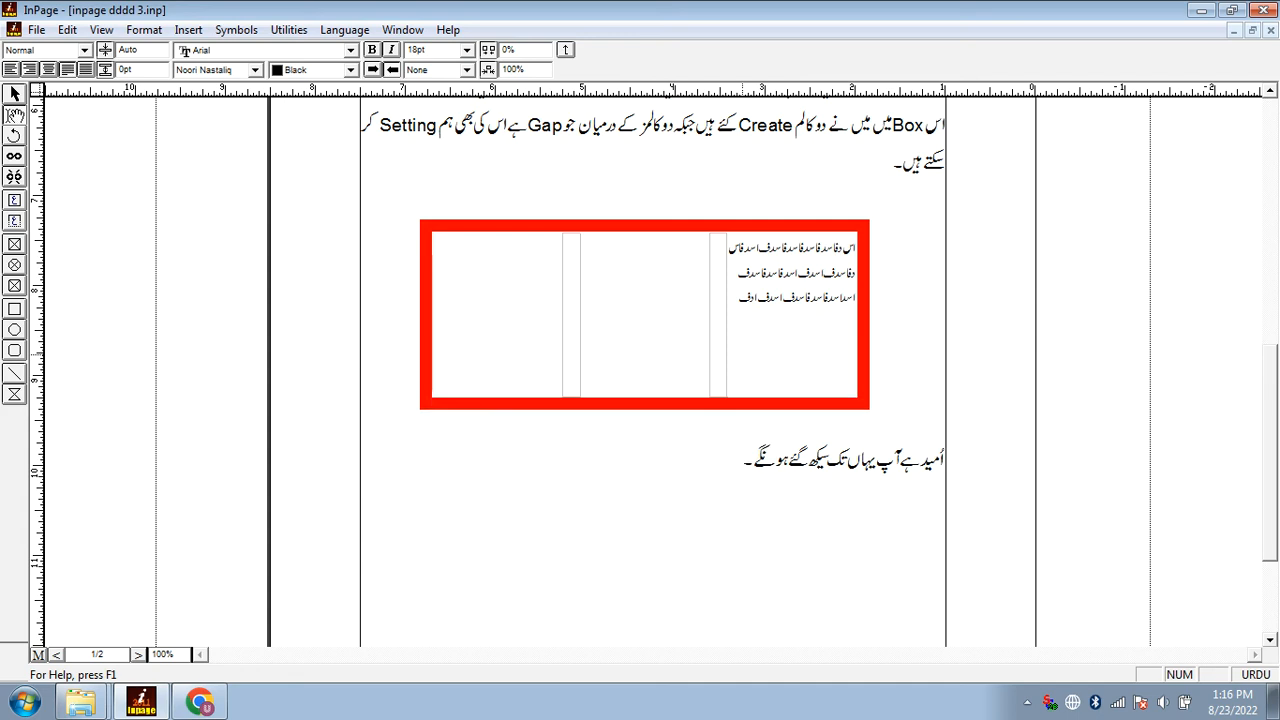
type("اب آتے ہیں")
Add a line introducing the next tool: «اب آتے ہیں Title text box کی طرف ۔»
key("ctrl+space")
type("Tit")
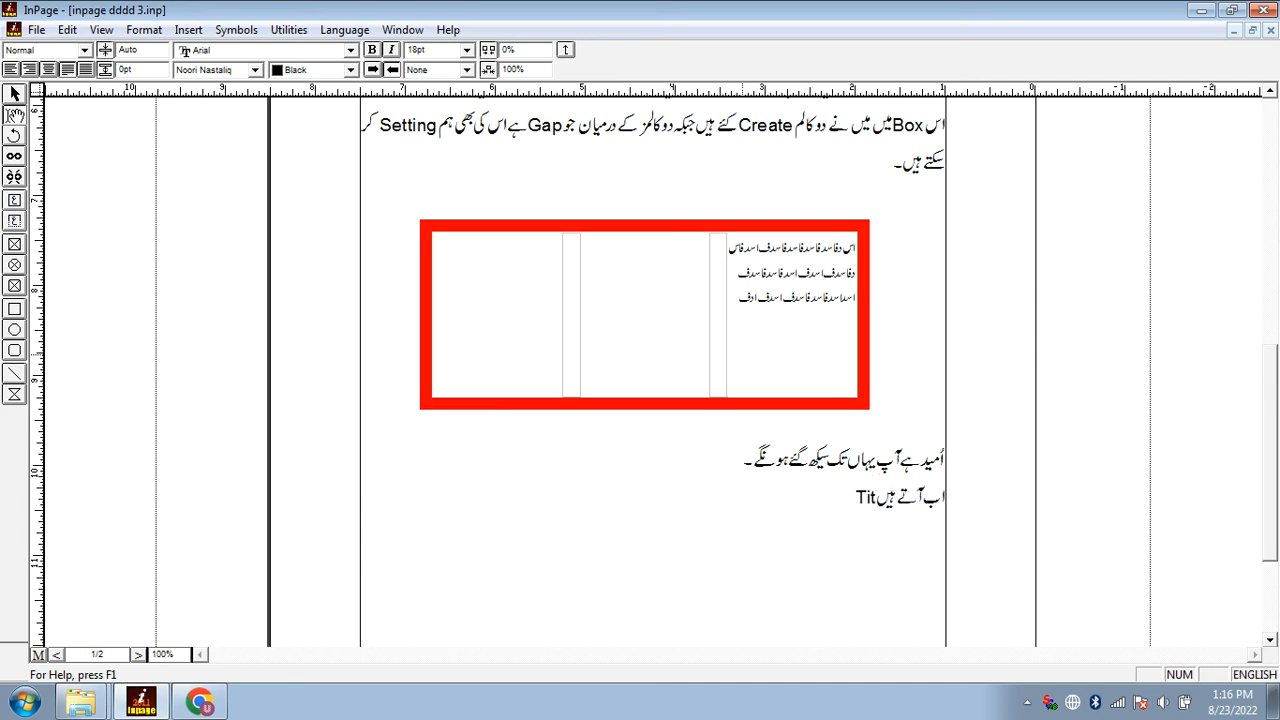
type("le tool")
key("BackSpace")
key("BackSpace")
key("BackSpace")
type("ext box")
key("ctrl+space")
type("ک")
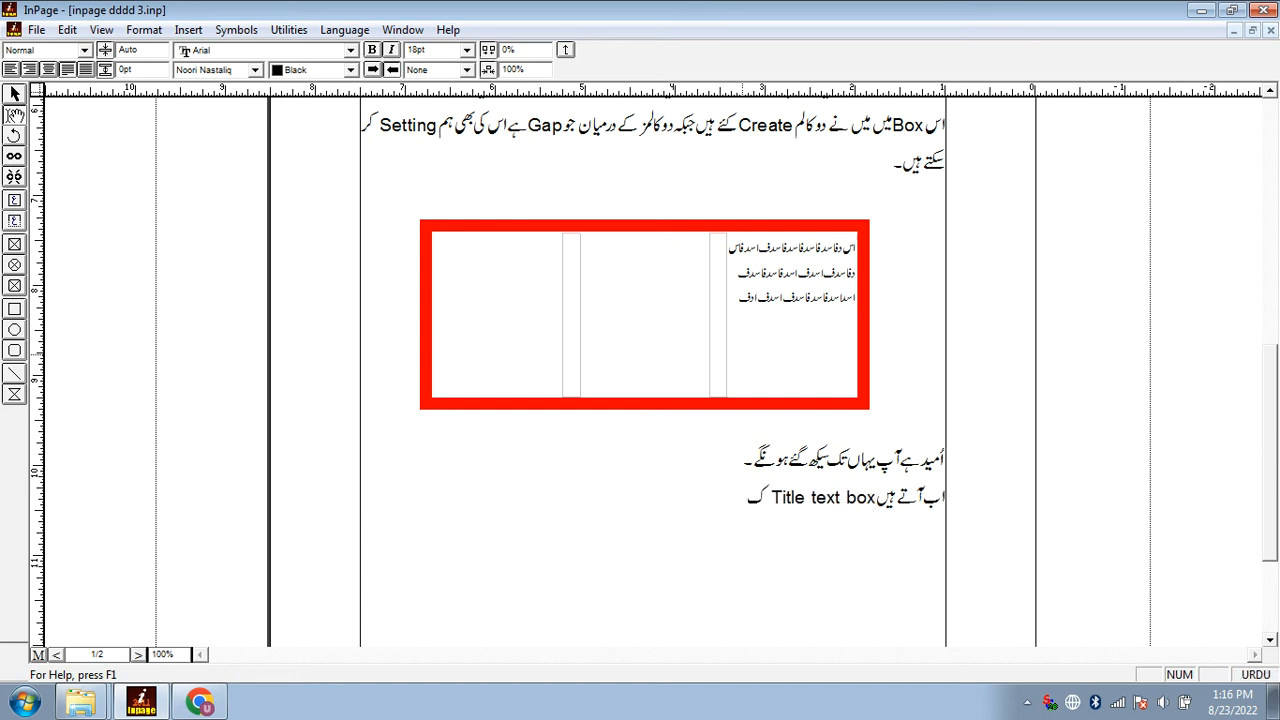
Start a new line below the Title text box introduction with «خصوصاً اخبارات بناتے وقت یا کتابیں بناتے وقت ہم»
scroll(742, 360, "down", 3)
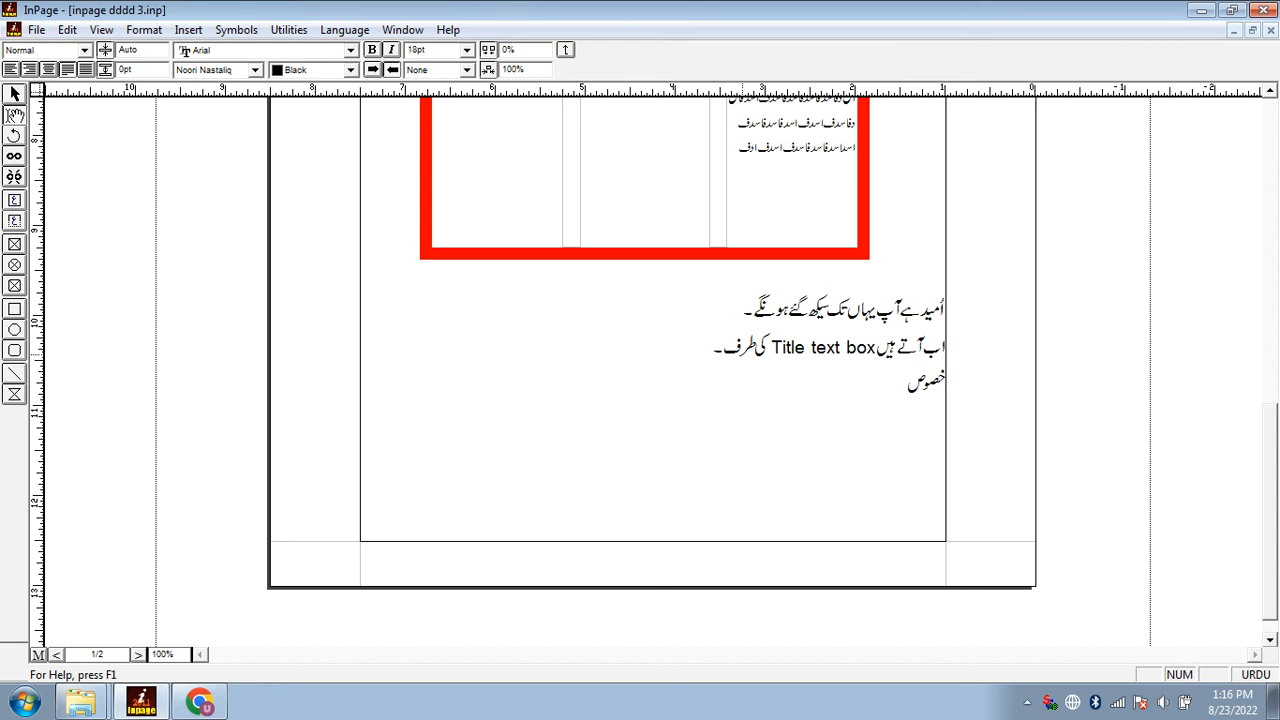
type("ً اخبارات بناتے وقت یا")
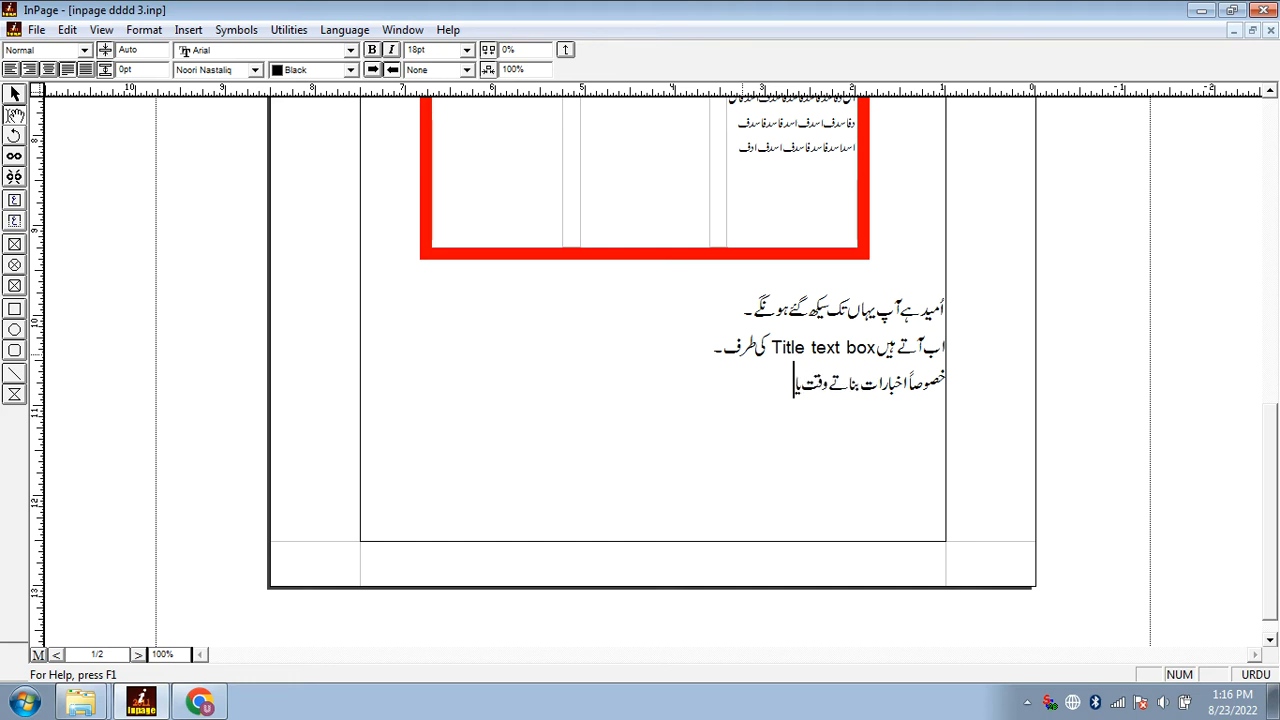
type(" کتابیں بناتے ہ")
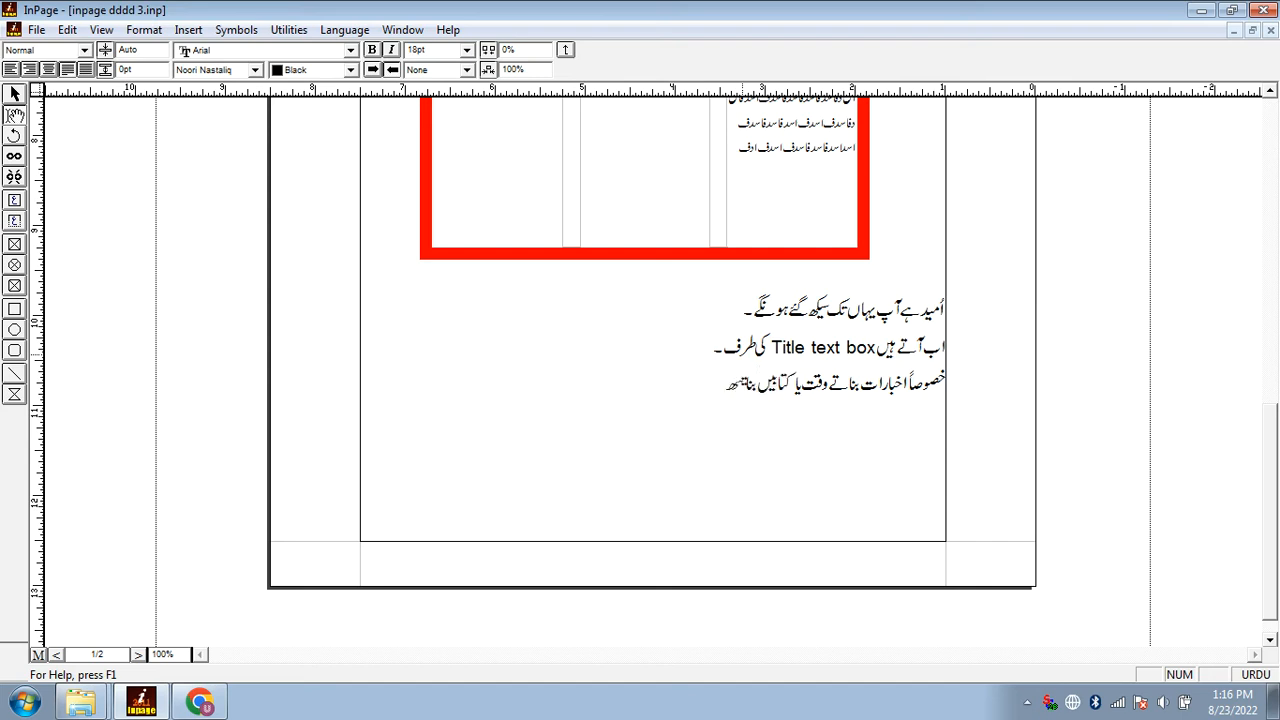
Continue the sentence about newspapers and books with «Title text box کو استعمال کر سکتے»
key("ctrl+space")
type("Tit")
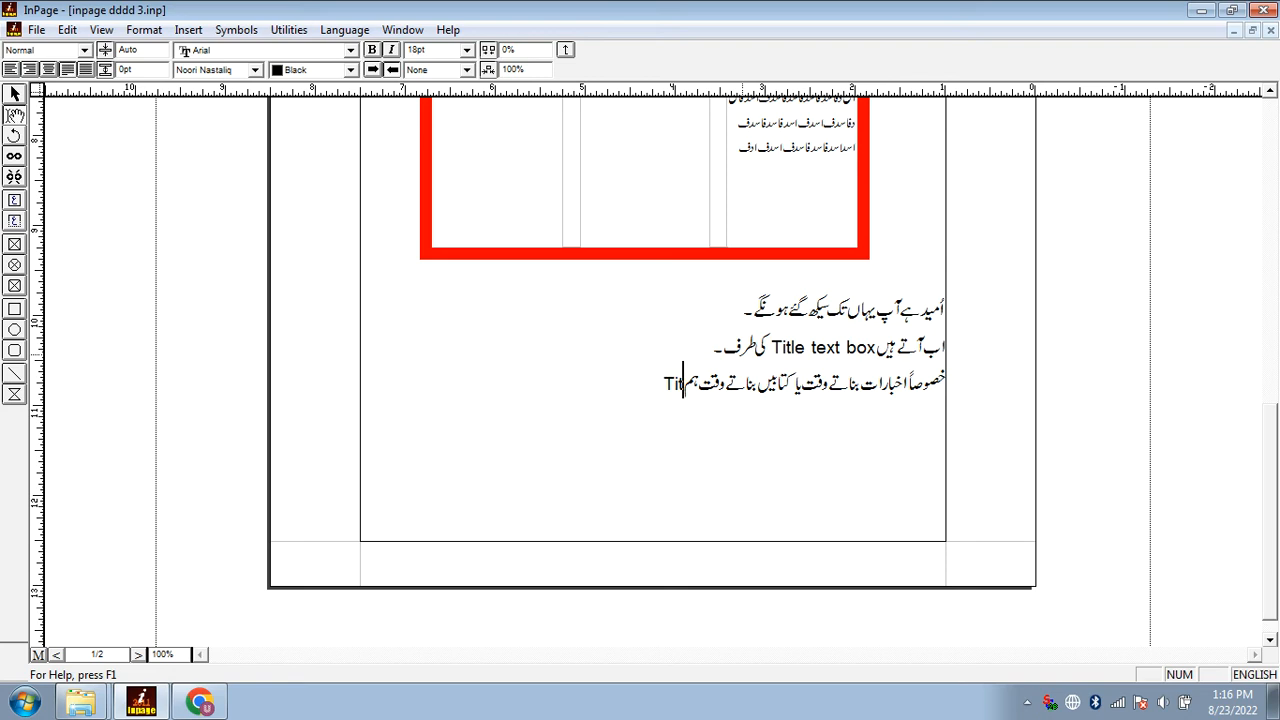
type("le text box")
key("ctrl+space")
type("کو استعمال کر سک")
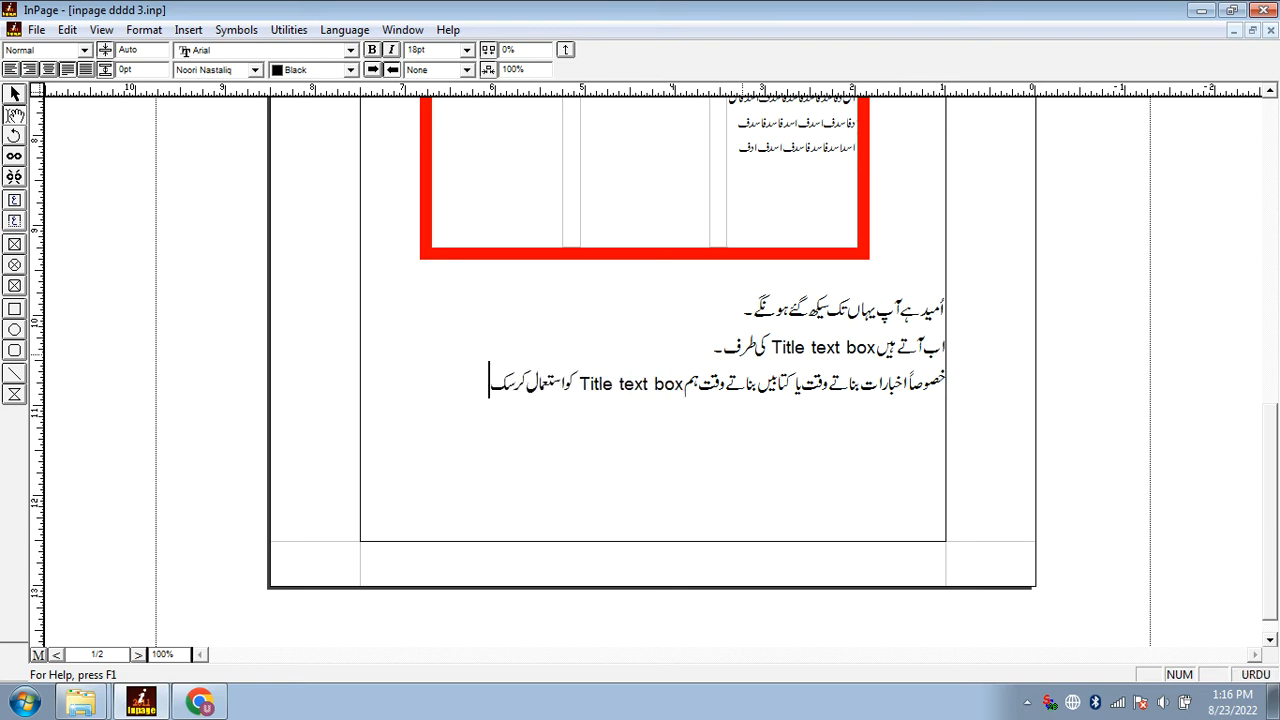
type("تے ہی یا ضرورت کے مطابق کہیں بھی اس")
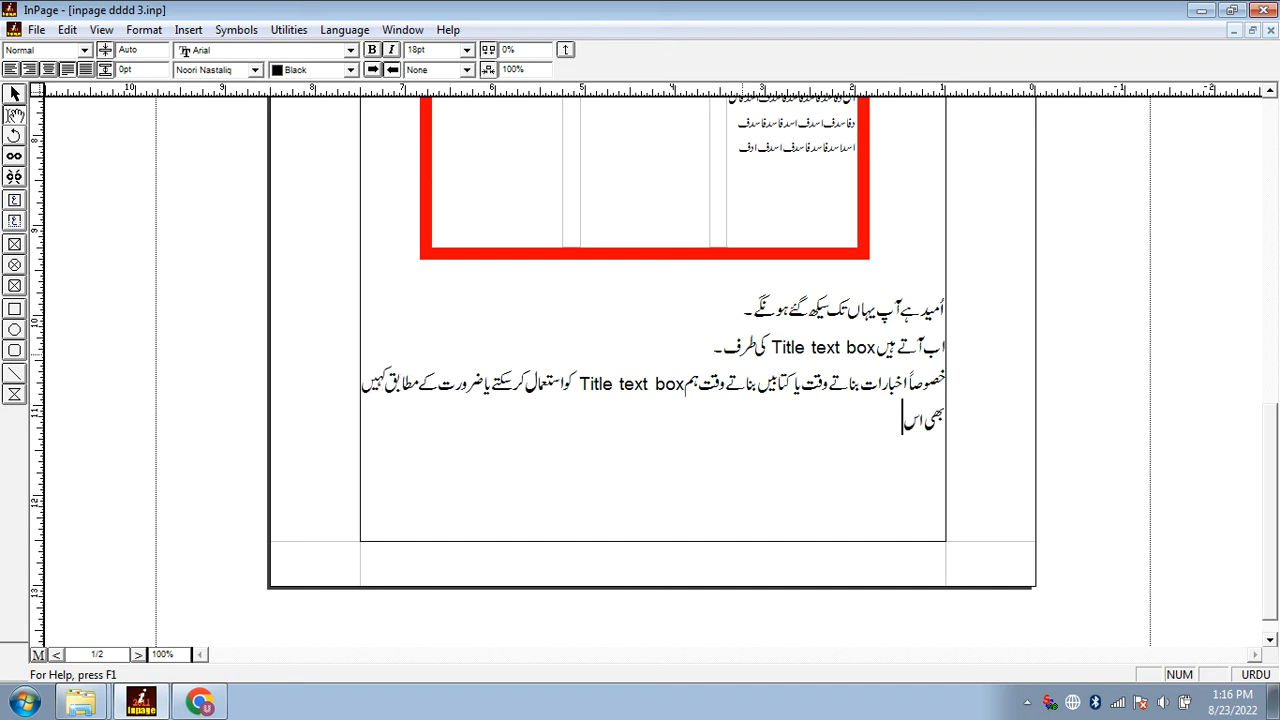
type("تع اس")
Finish the sentence with «یا ضرورت کے مطابق کہیں بھی اس tool کو استعمال کر سکتے ہیں۔» and start a new line
key("ctrl+space")
type("tool")
key("ctrl+space")
type("کو استعمال کر سک")
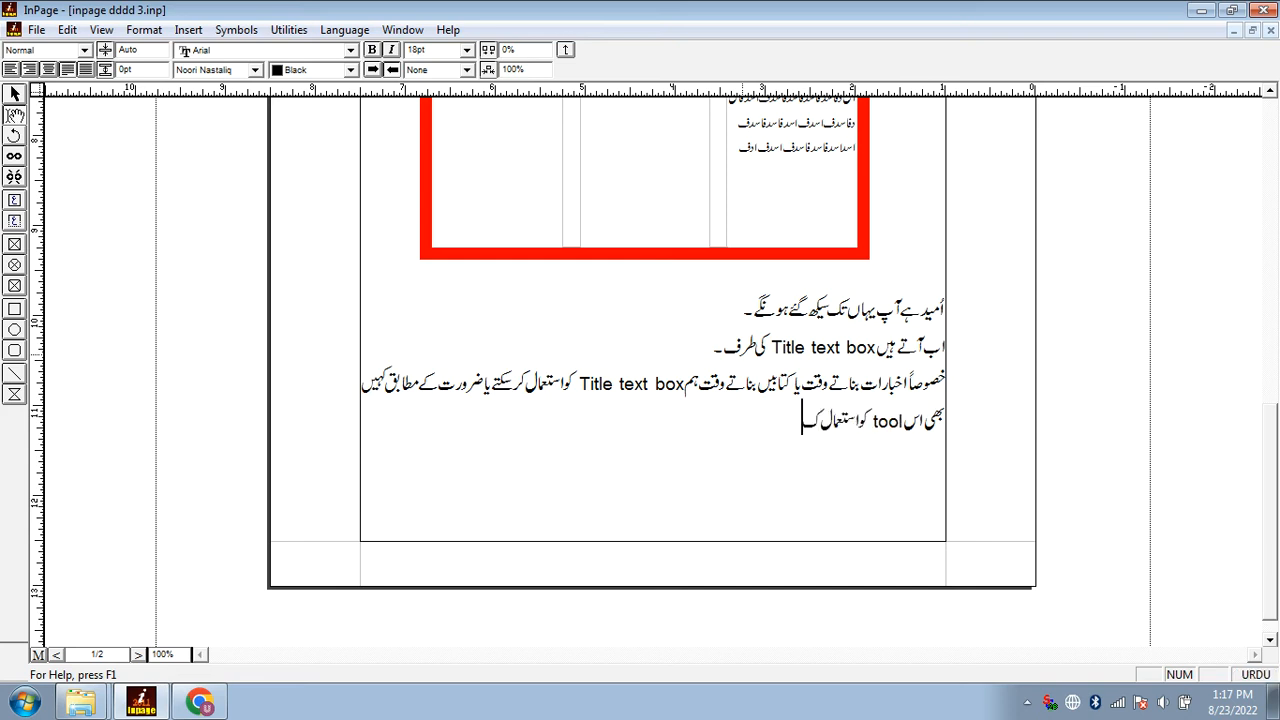
type("تے ہیں۔")
key("Return")
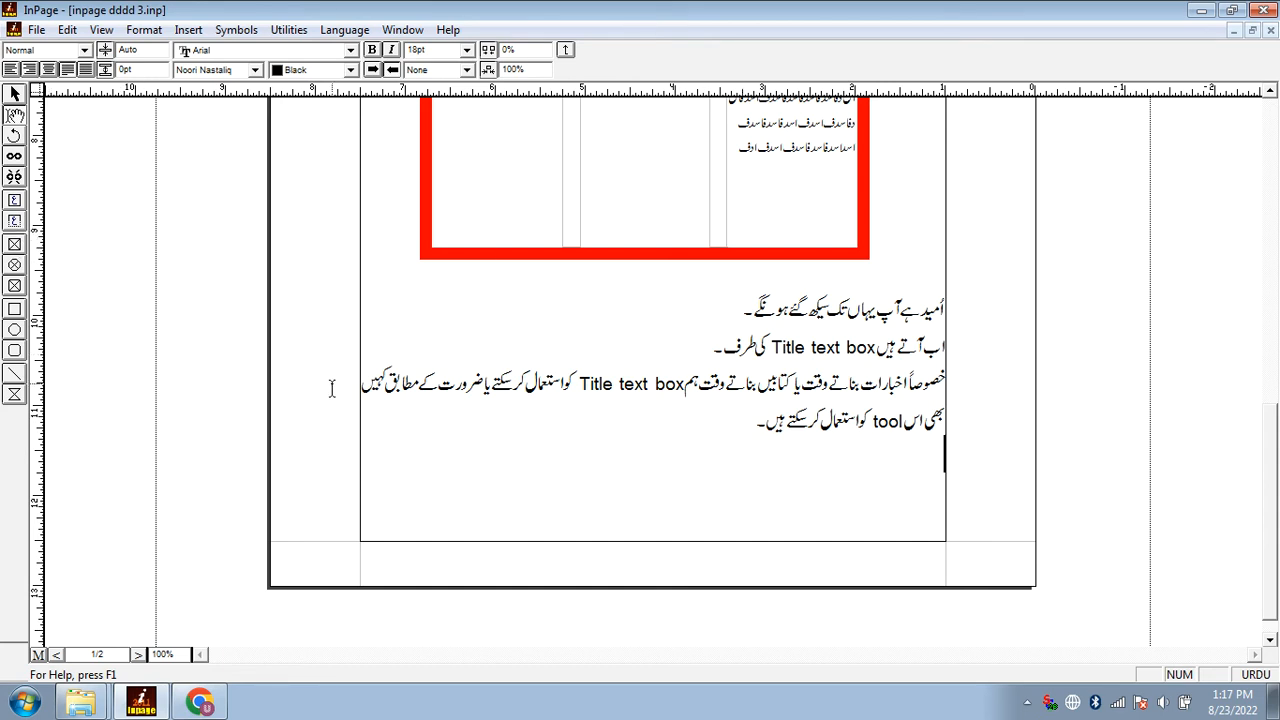
Begin the sentence on the Title text box's dimensions with «ہم Title text box کا»
type("ہم")
key("ctrl+space")
type("Title t")
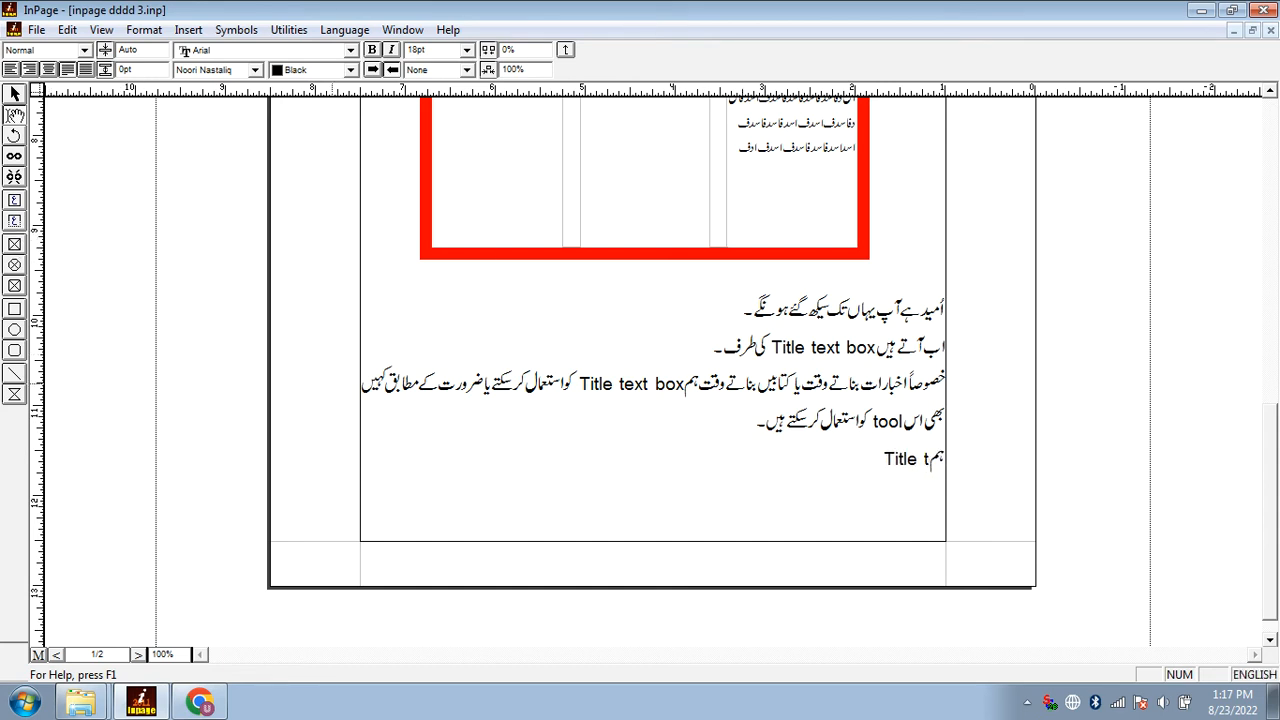
type("ext box")
key("ctrl+space")
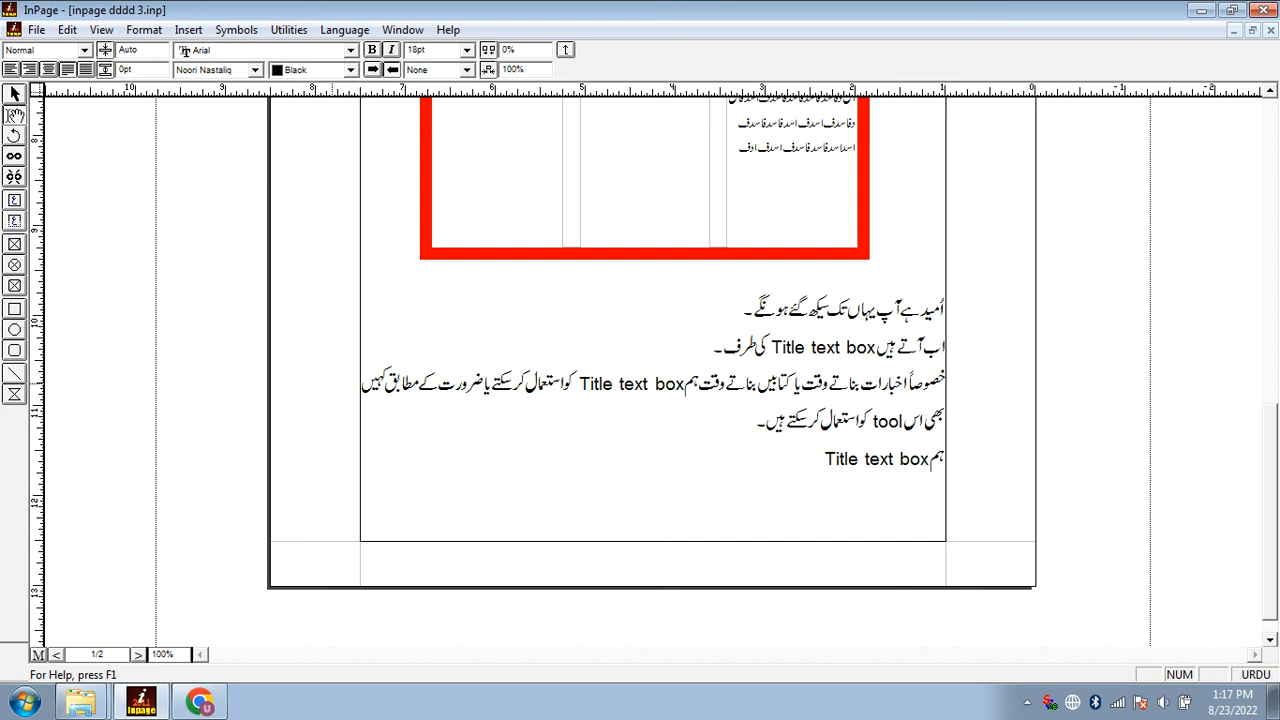
type("کا")
left_click(332, 388)
left_click(460, 456)
left_click(572, 248)
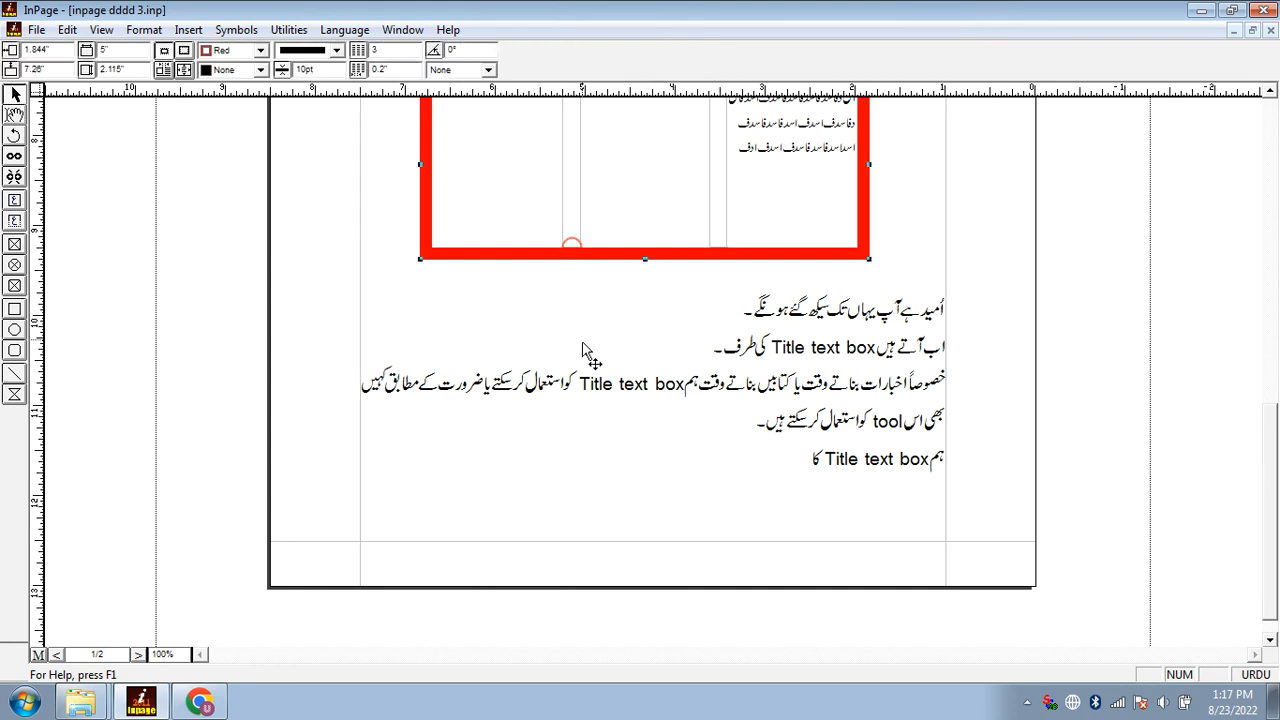
Resume the last line of the page and add «Width اپنی مرضی سے کم یا زیادہ کر سکتے»
left_click(573, 457)
key("ctrl+space")
type("Width")
key("ctrl+space")
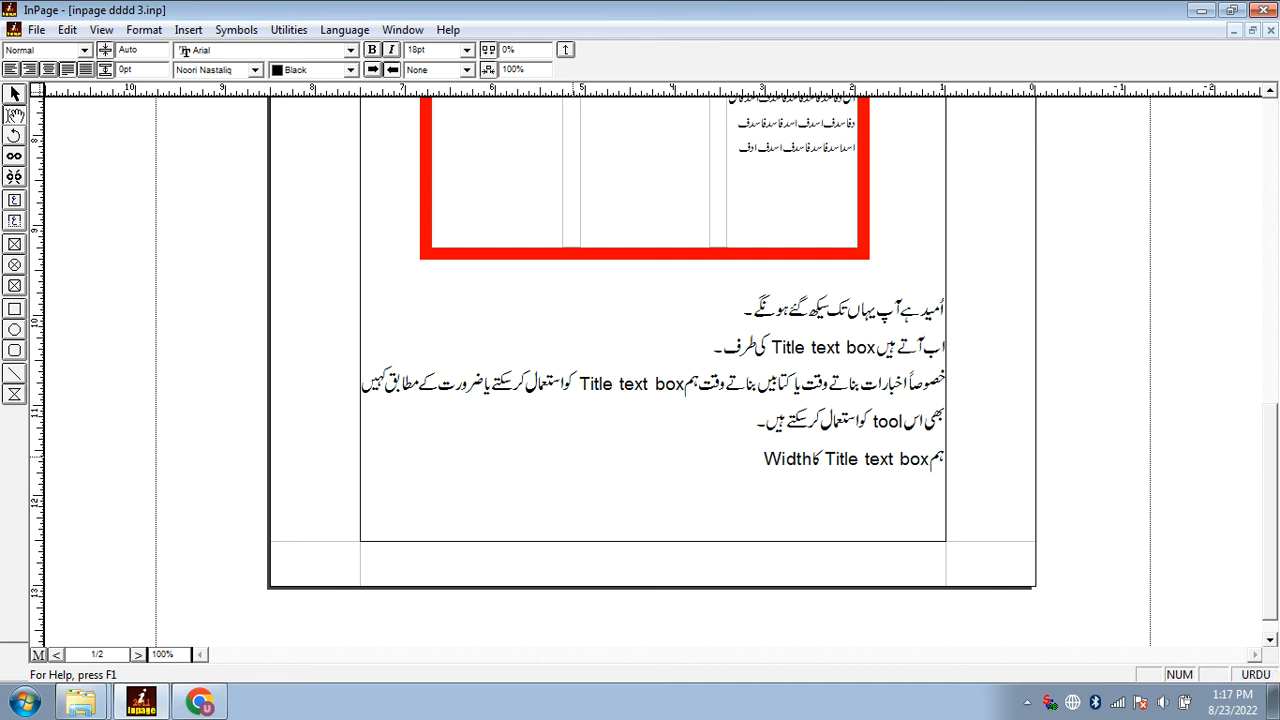
type("اپنی مرضی سے کم یا زیادہ")
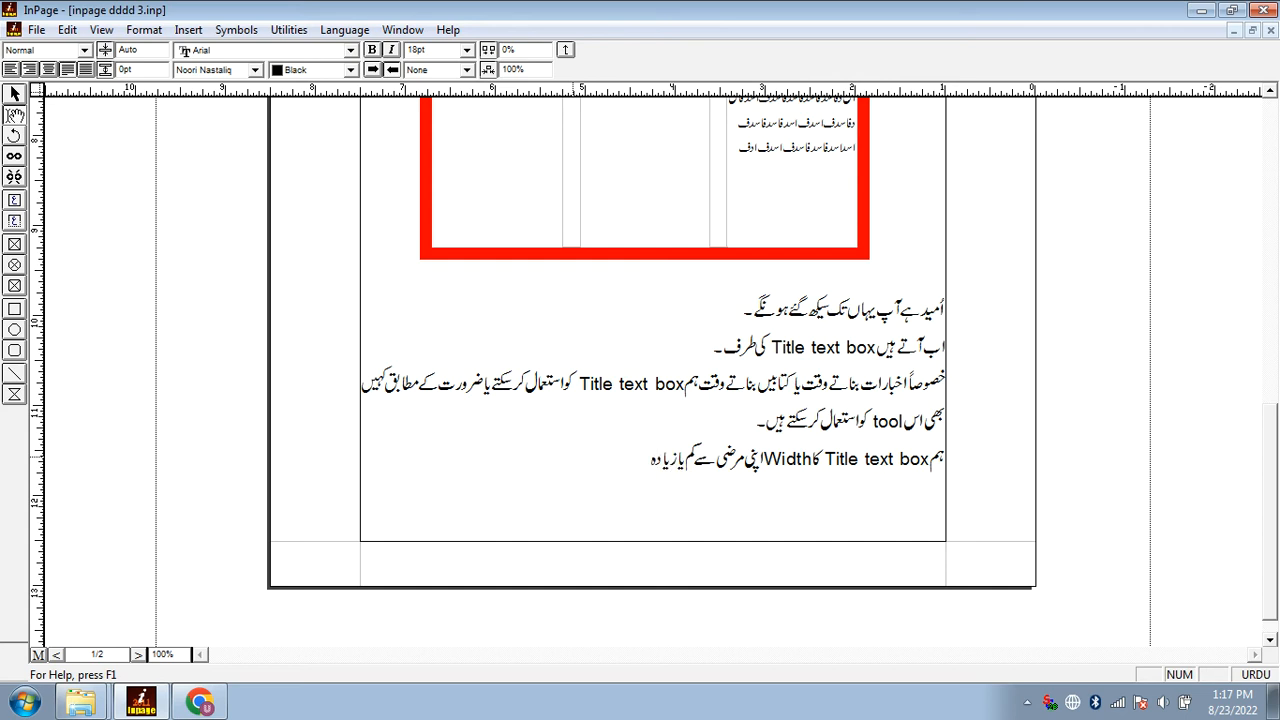
type(" کر سکتے ہیں مگر اس کی")
Continue the last line of the page with «ہیں مگر اس کی Hight یا لمبائی»
key("Escape")
type("Hight")
key("Escape")
type("یا لمبا")
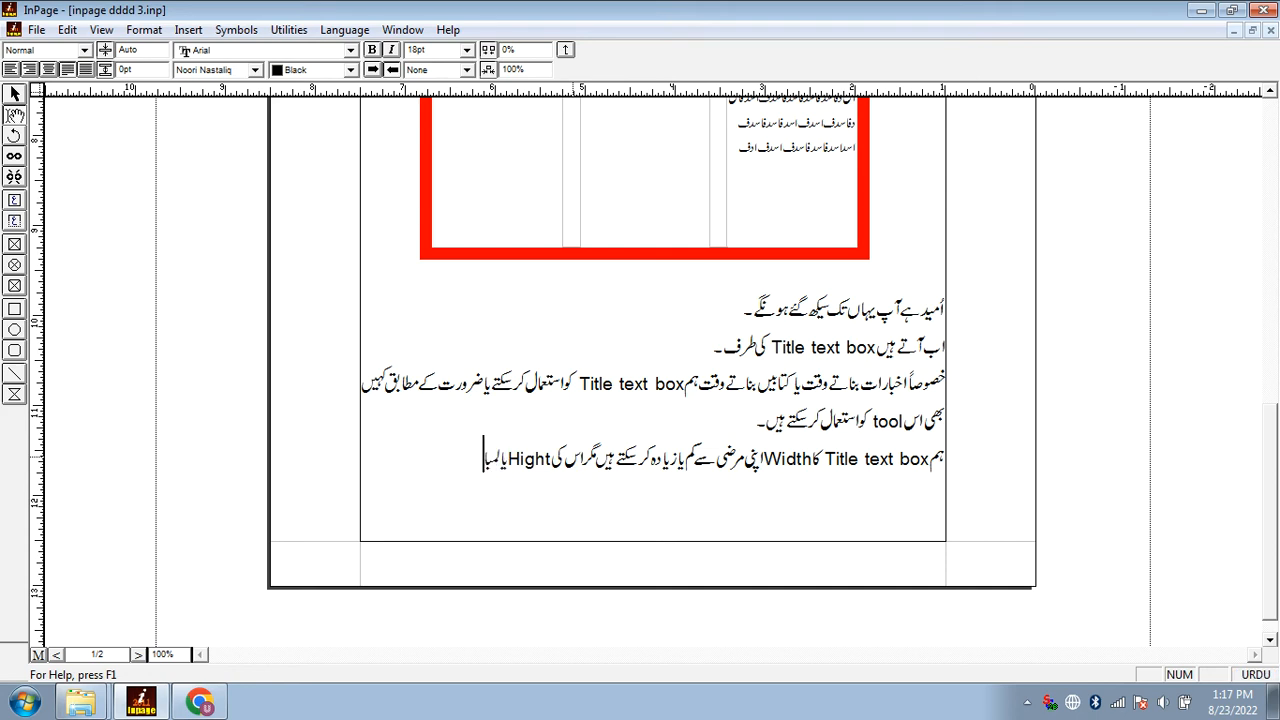
type("ئی اپنی مرضی سے")
type(" کم")
type(" یا زیادہ نہی")
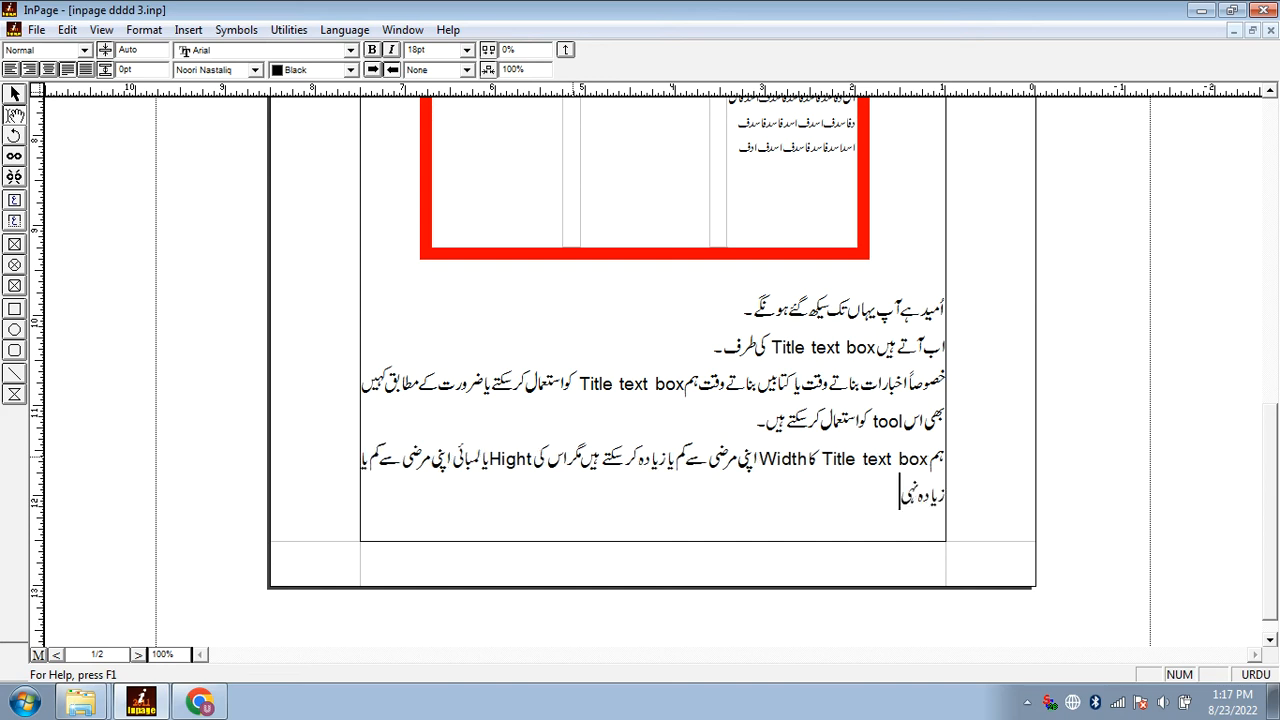
type("ں کر سکتے جس قدر تحریر ہوگی وہ اسی کے مطابق بڑھتا جائے گا")
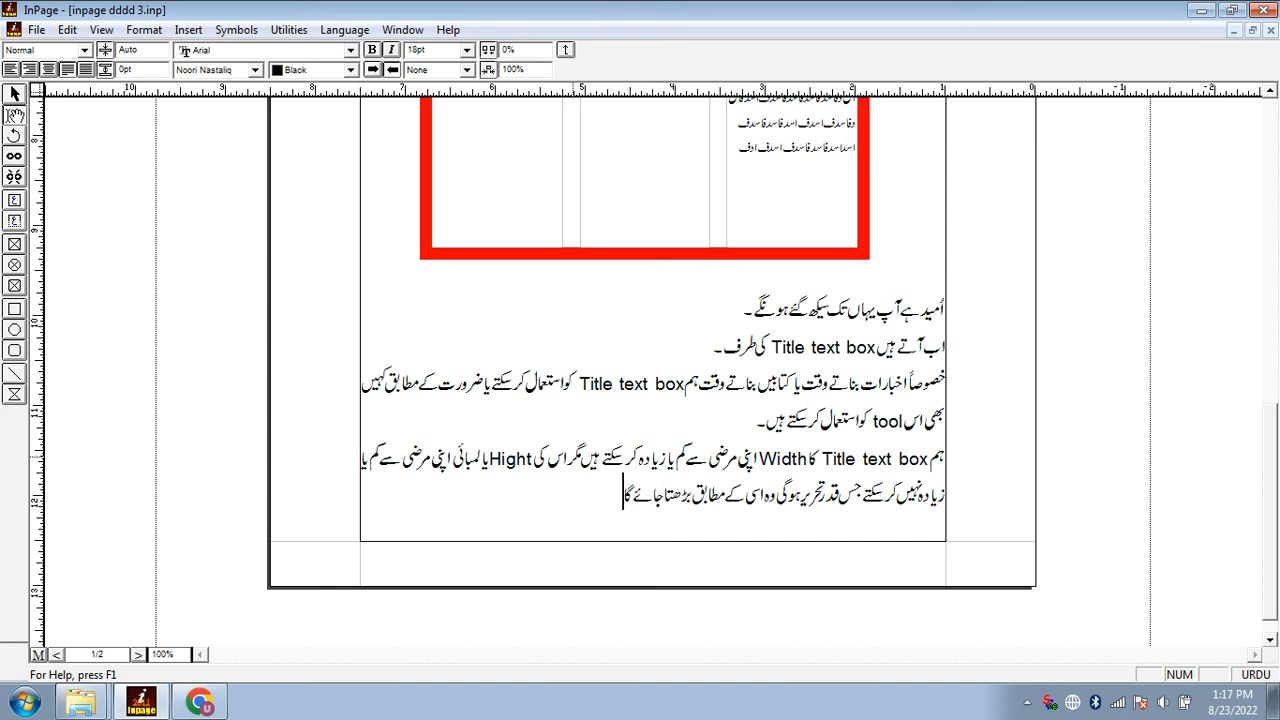
Finish the page's last sentence with «اپنی مرضی سے کم یا زیادہ نہیں کر سکتے جس قدر تحریر ہوگی وہ اسی کے مطابق بڑھتا جائے گا»
key("Return")
Write the English heading «Title Text box» at the start of the second page
left_click(280, 351)
scroll(280, 351, "up", 1)
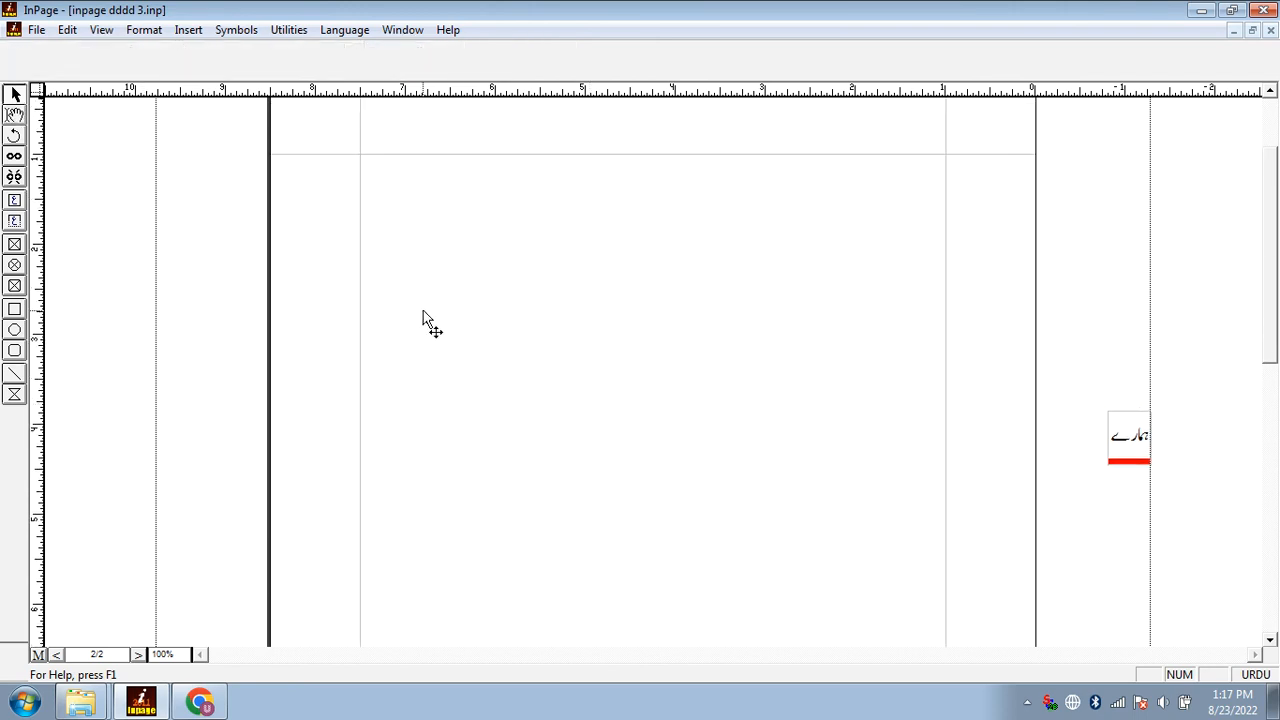
left_click(450, 304)
key("ctrl+space")
type("Title Text box")
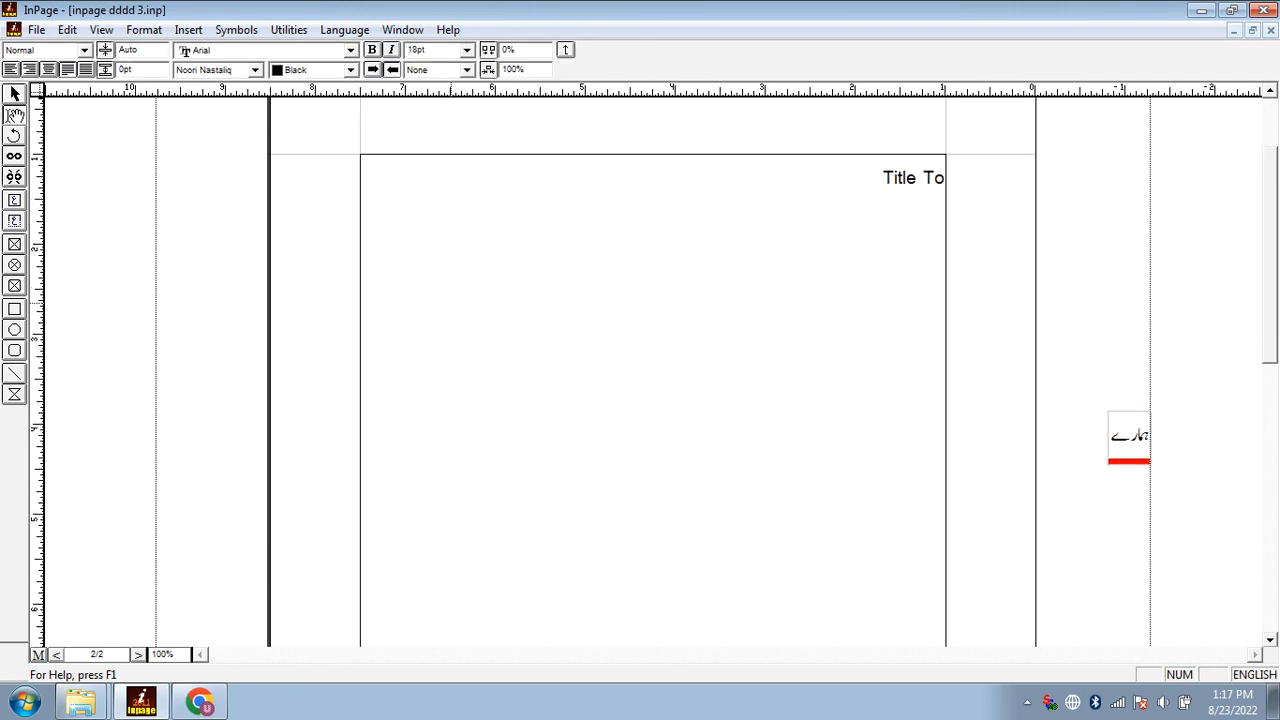
key("ctrl+space")
Draw a title text box about 4.75 inches wide beneath the heading on the second page
left_click(57, 280)
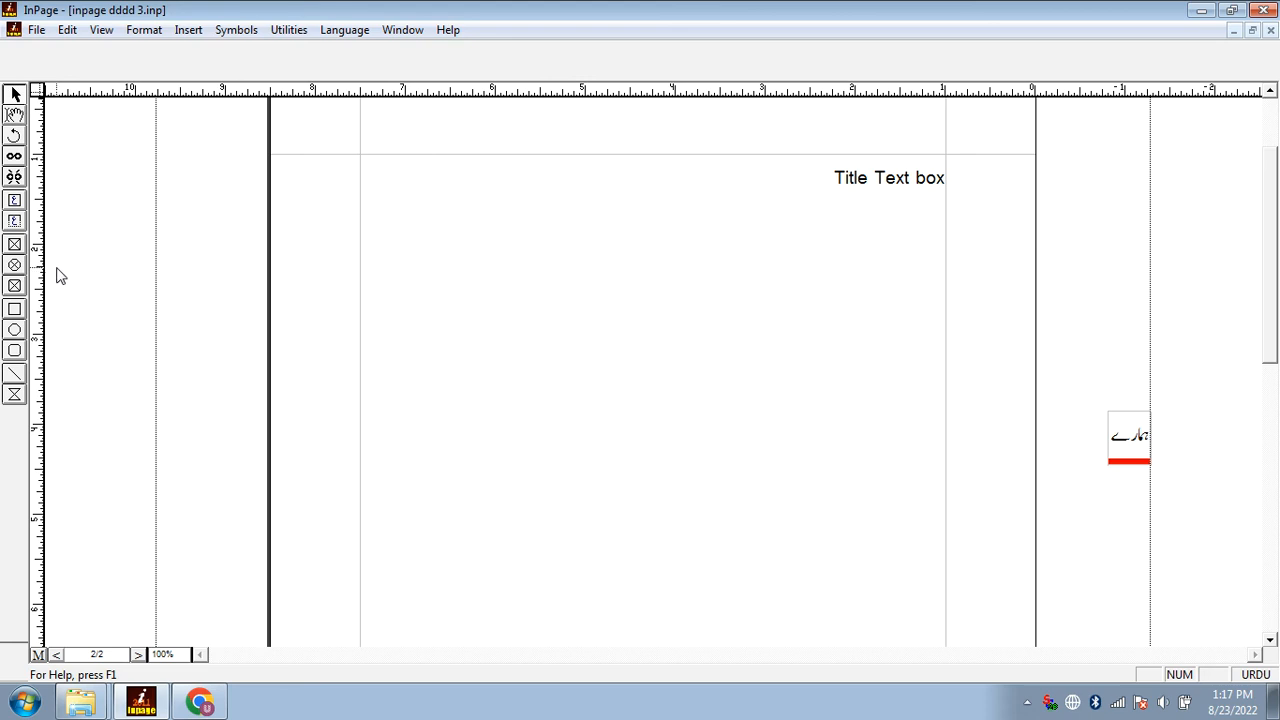
left_click(14, 221)
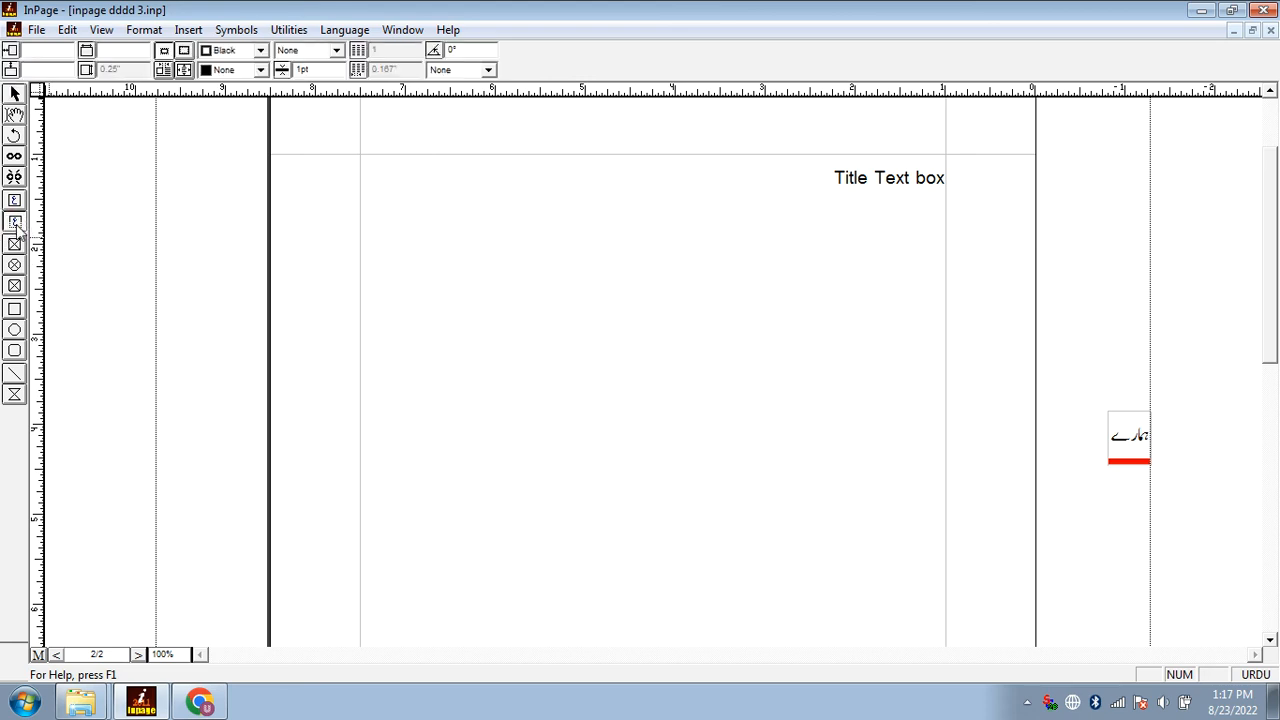
left_click(14, 221)
left_click_drag(445, 234, 871, 302)
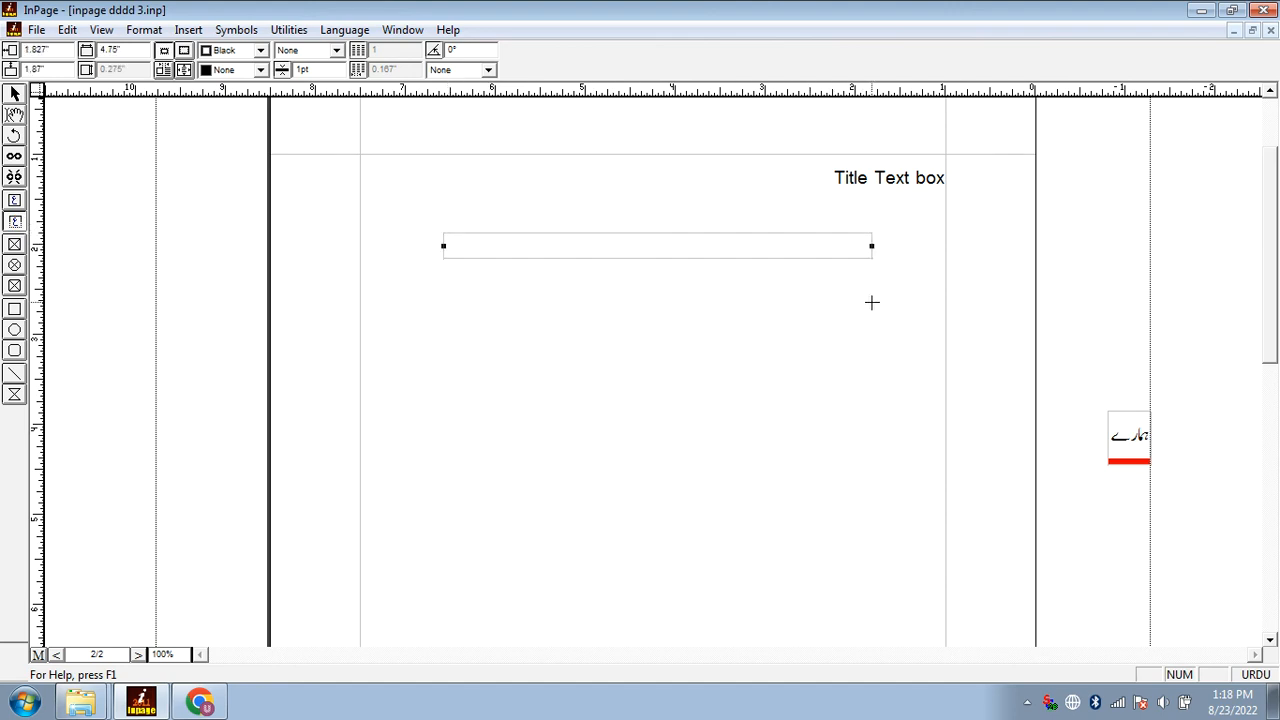
Give the title text box a solid border in Red
left_click(313, 51)
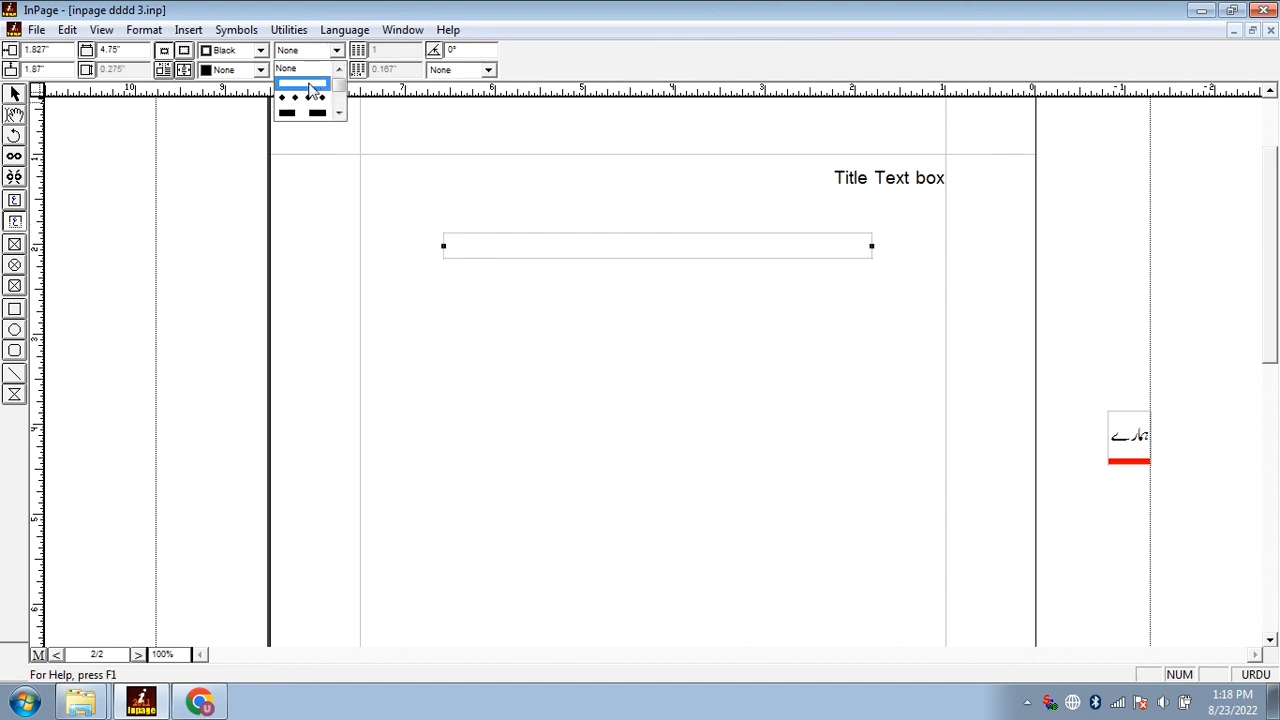
left_click(290, 112)
left_click(232, 51)
left_click(226, 98)
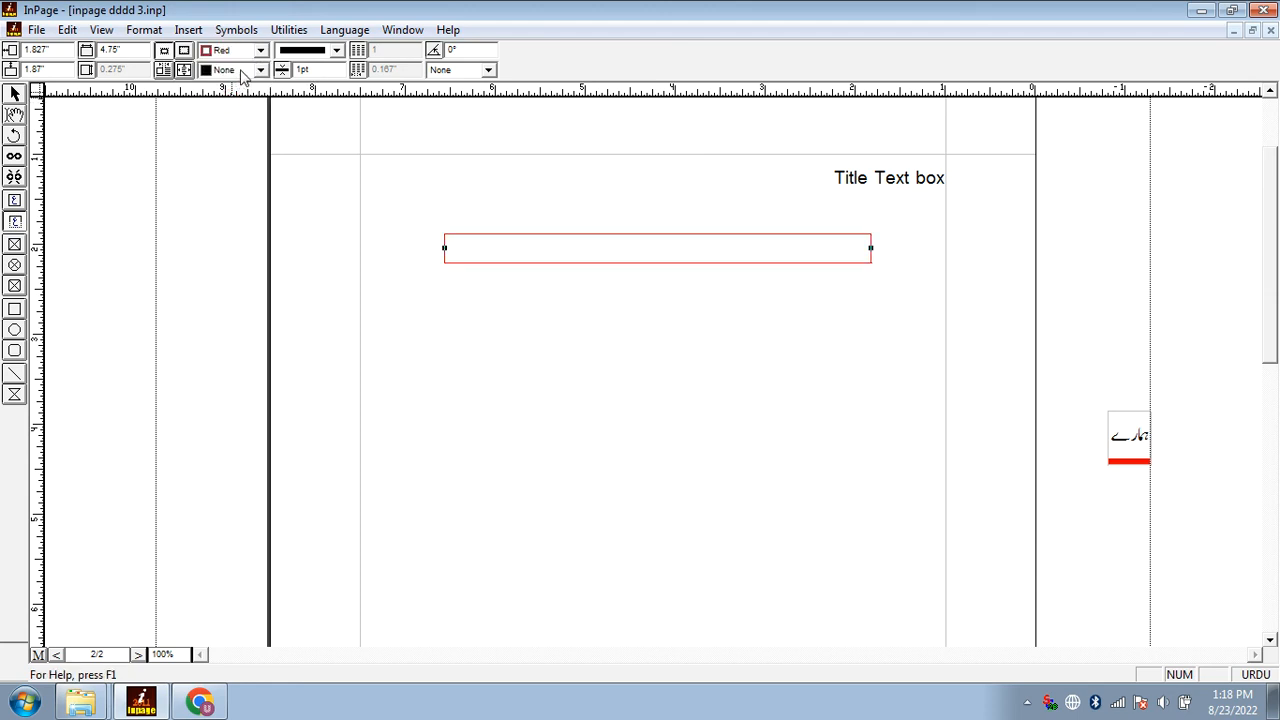
Fill the title text box with Red
left_click(232, 70)
scroll(241, 130, "down", 3)
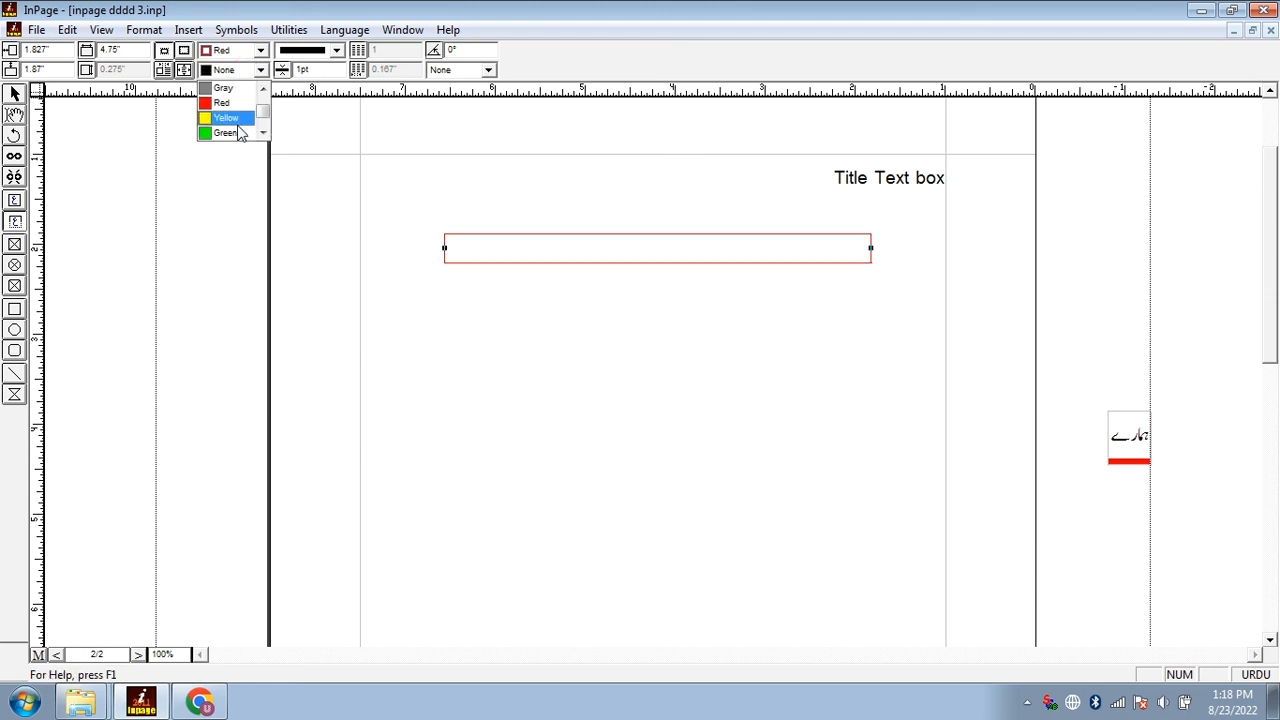
left_click(224, 103)
Set the title text box's border thickness to 2 pt and its border colour to Black
left_click_drag(322, 72, 290, 80)
type("2")
key("Return")
left_click(230, 55)
scroll(240, 100, "up", 2)
left_click(242, 102)
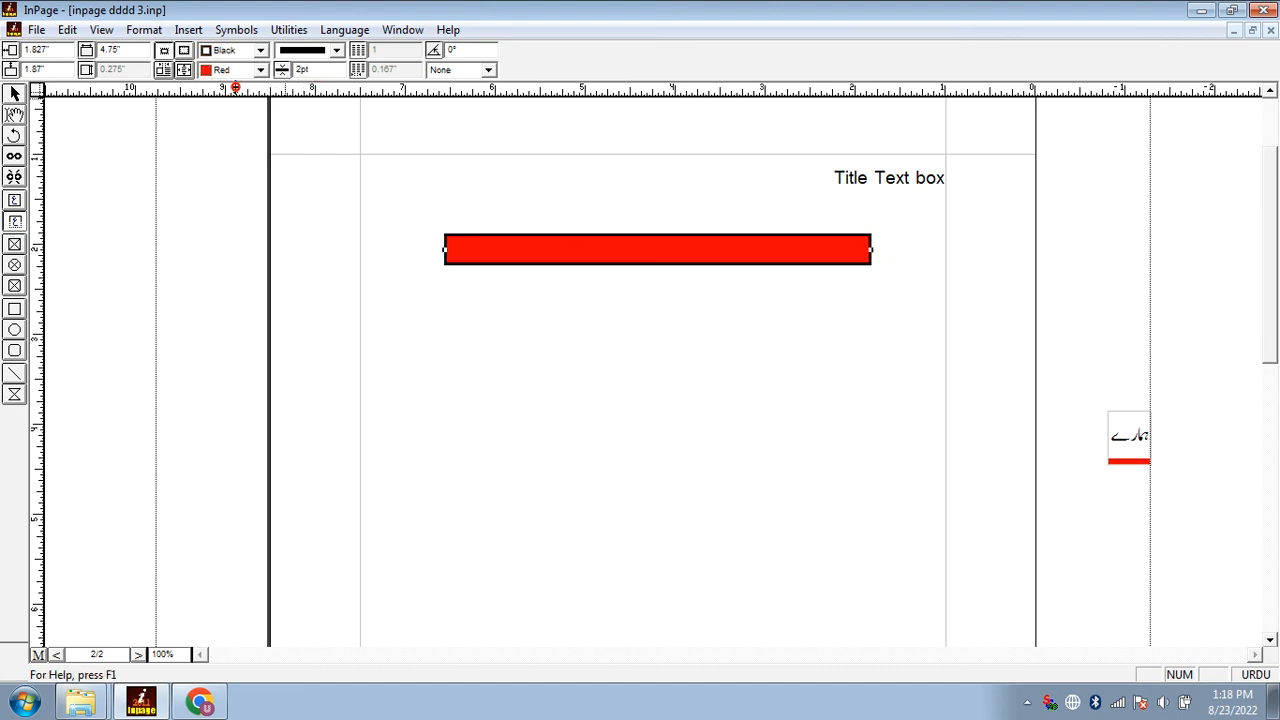
Enter sample text in the title text box, view it at 200% and set the text colour to White
double_click(577, 258)
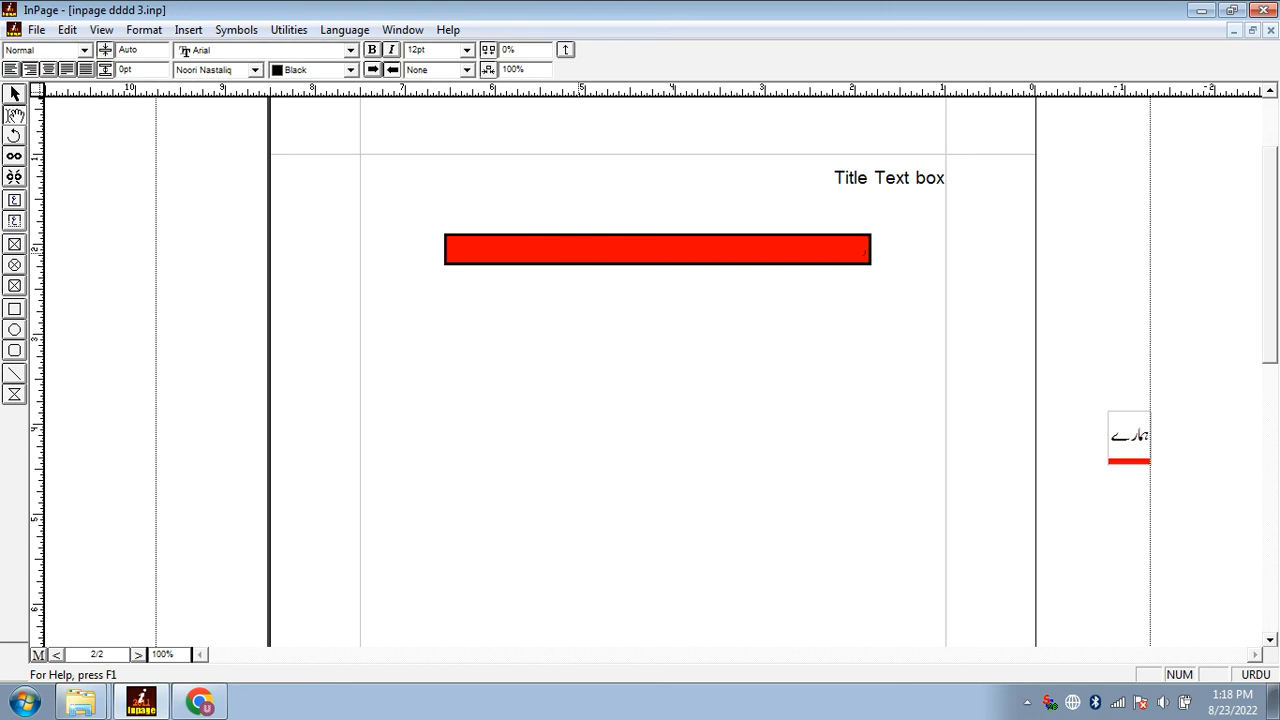
key("F6")
key("ctrl+a")
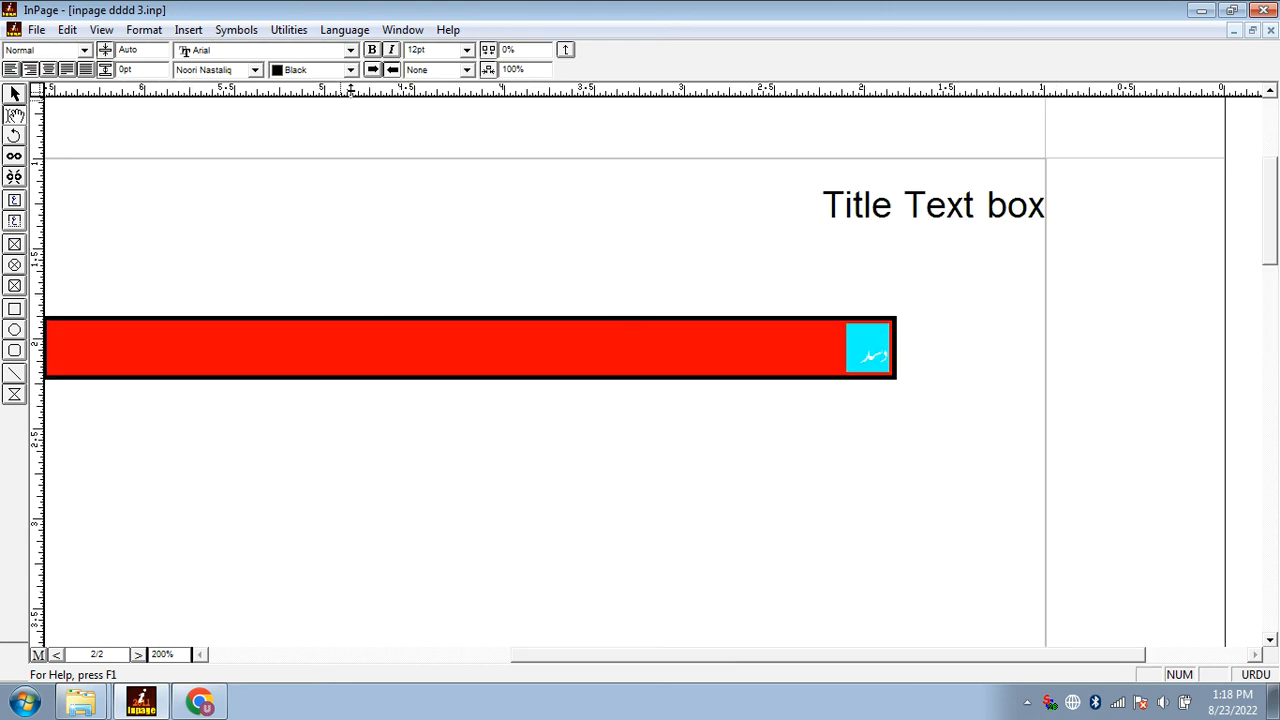
left_click(325, 70)
left_click(320, 88)
left_click(545, 360)
key("ctrl+a")
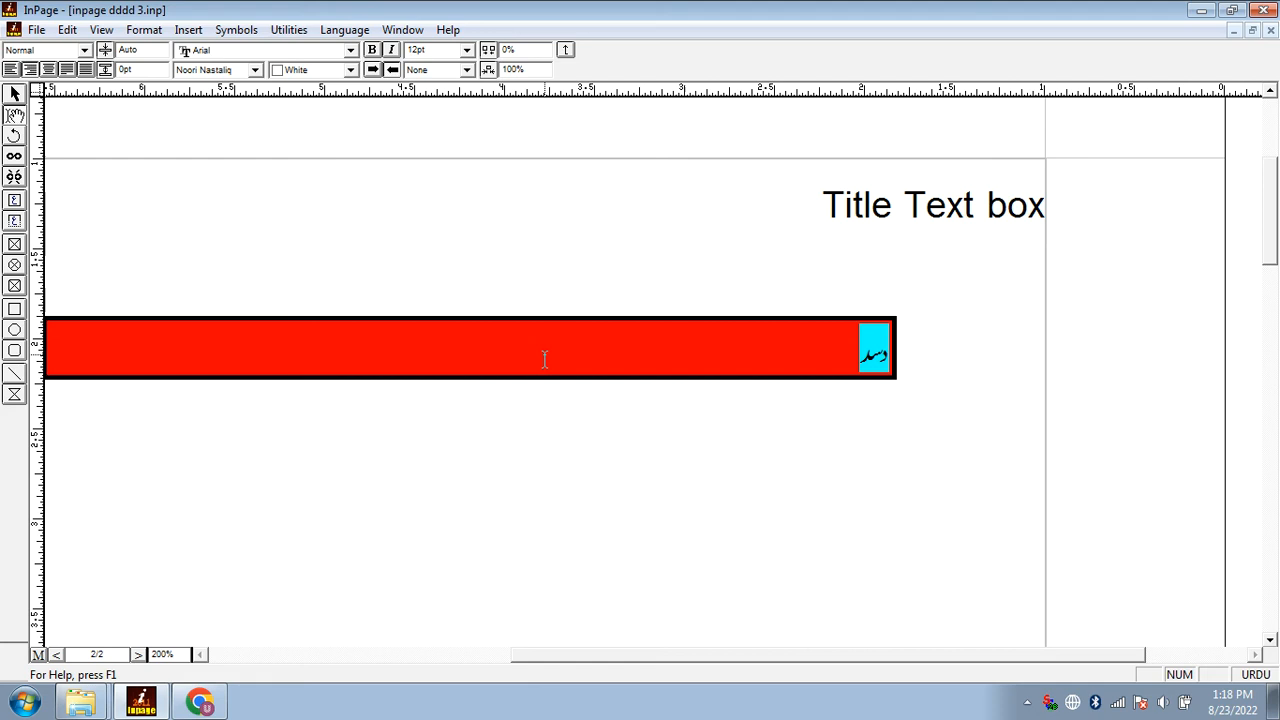
Replace the sample text in the title text box with «ہم نے Title text box»
scroll(545, 360, "left", 3)
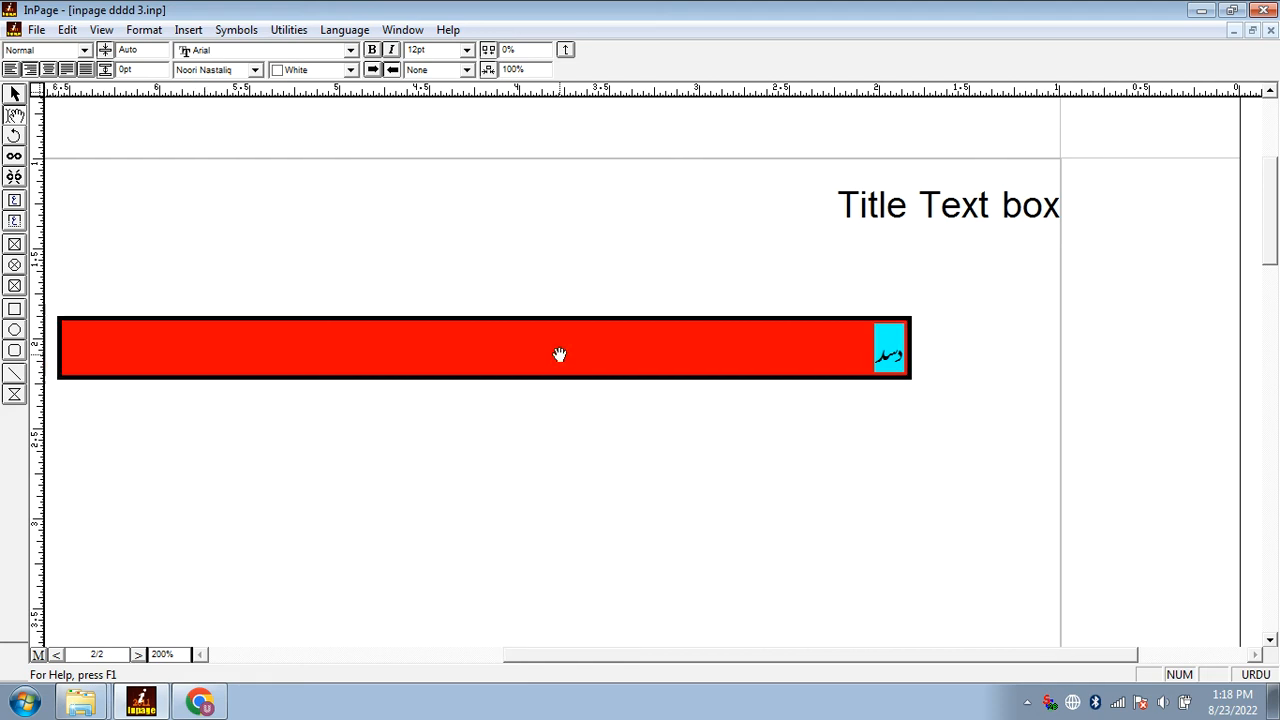
type("ہم نے")
key("ctrl+space")
type("Title text box")
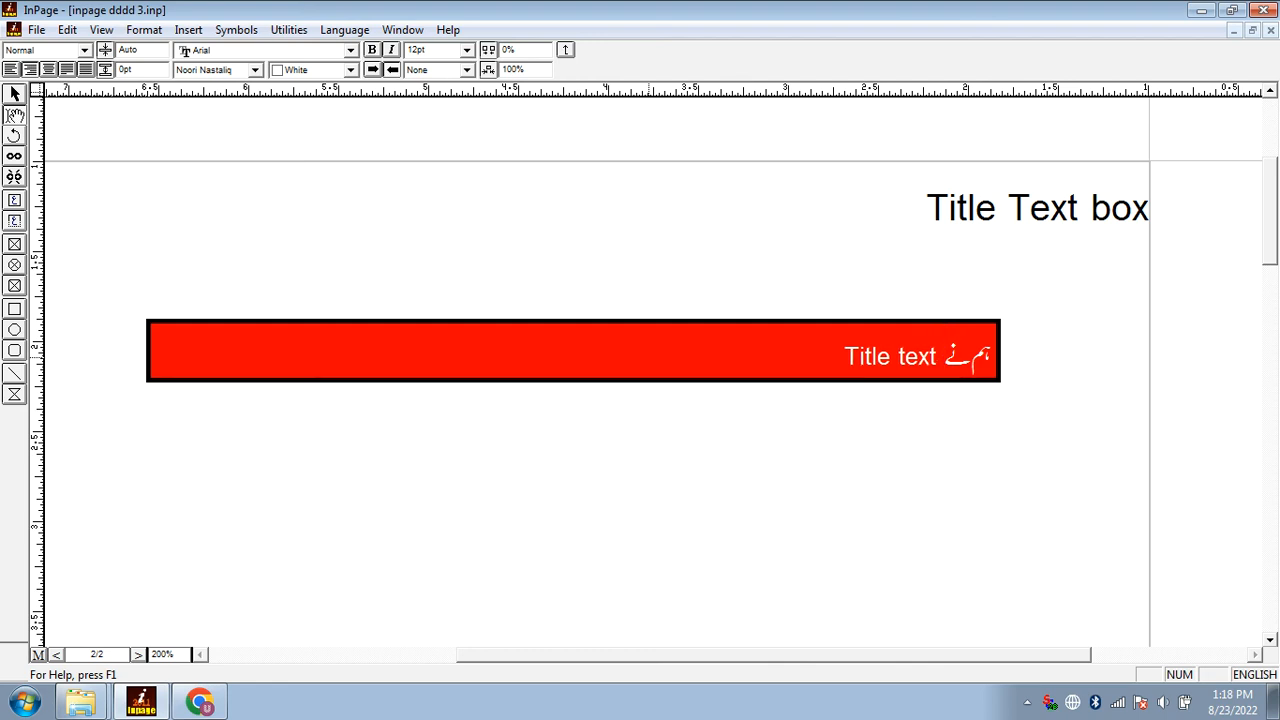
key("ctrl+space")
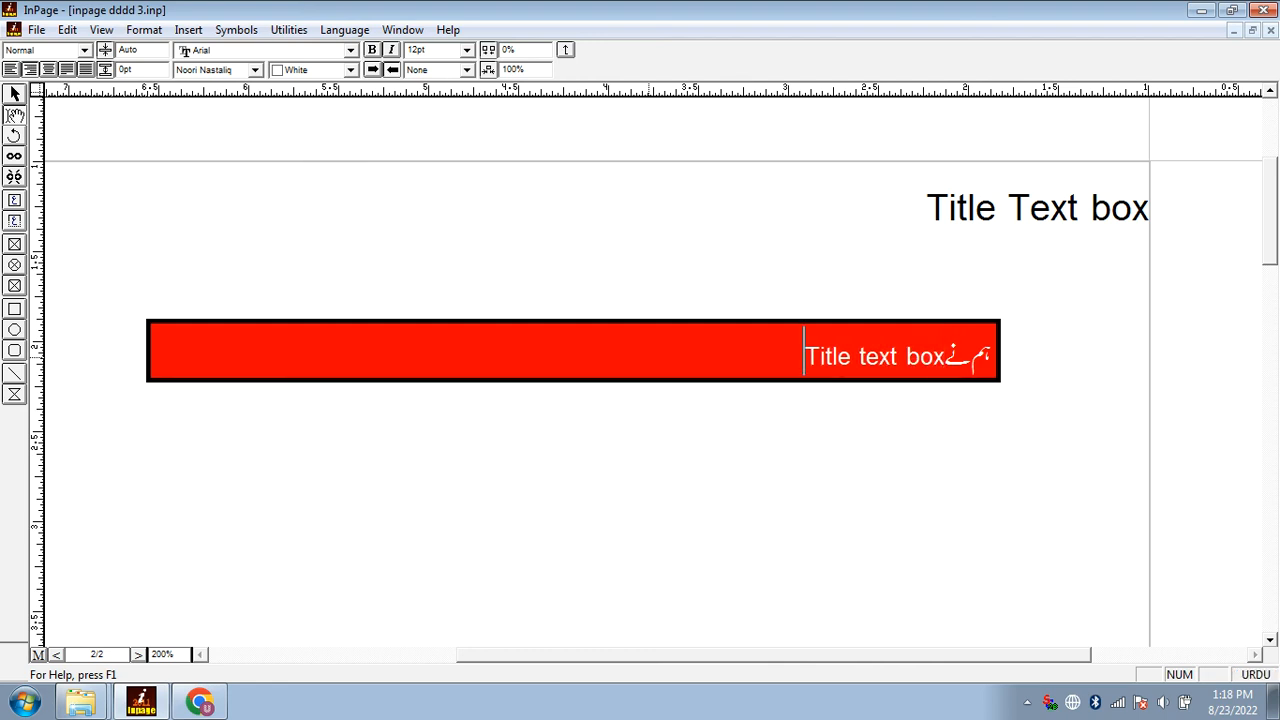
Complete the first line of the box with «Create کیا ہوا ہے» and start a new line
key("ctrl+space")
type("Create")
key("ctrl+space")
type("کی")
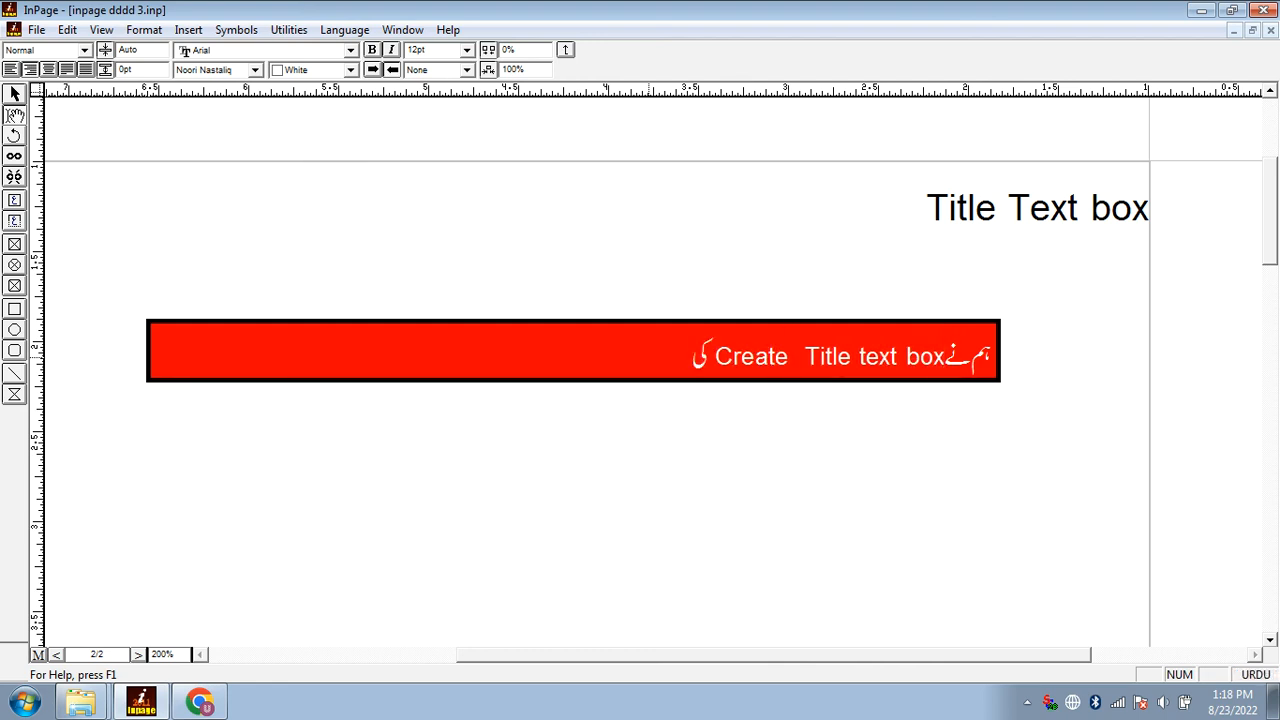
type("ا ہوا ہے")
key("Return")
Write «جیسے جیسے ہم اس میں تحریر کرتے جائیں گے Enter کر کے» on the second line of the box
type("جیسے جیسے ہم اس میں تحری")
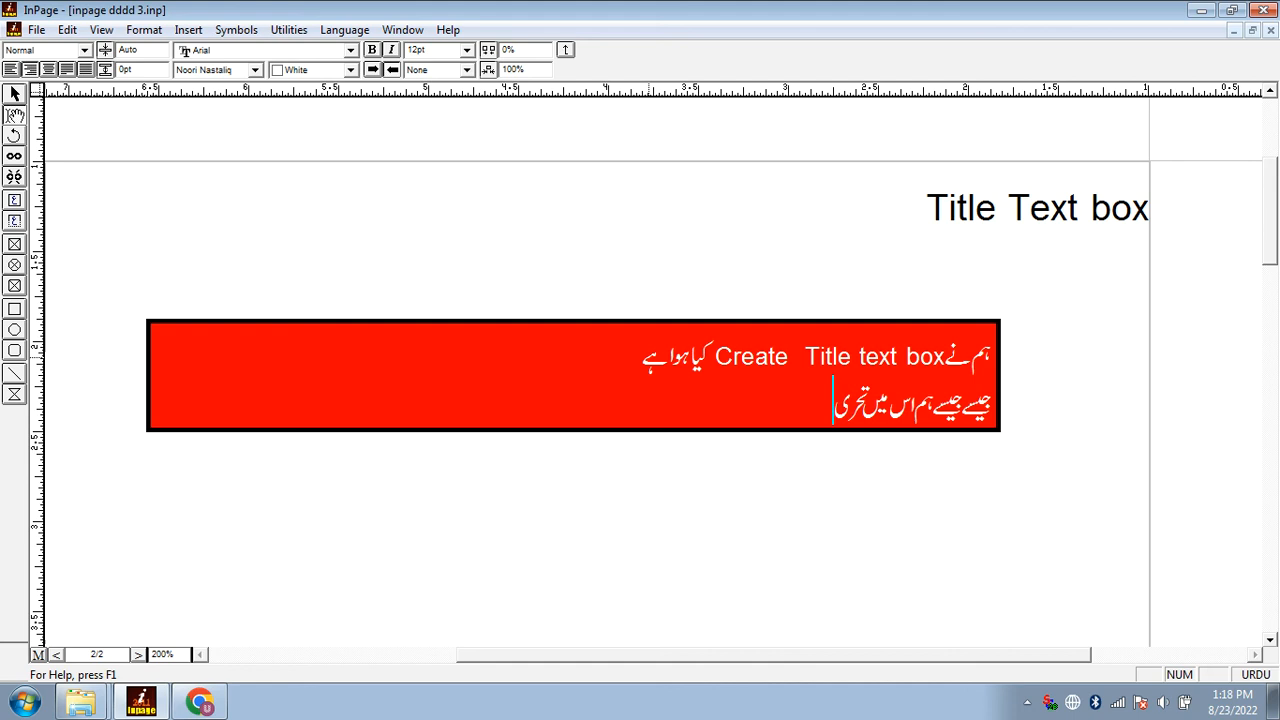
type("ر کرتے جائیں گے")
key("ctrl+space")
type("Enter")
key("ctrl+space")
type("کر کے")
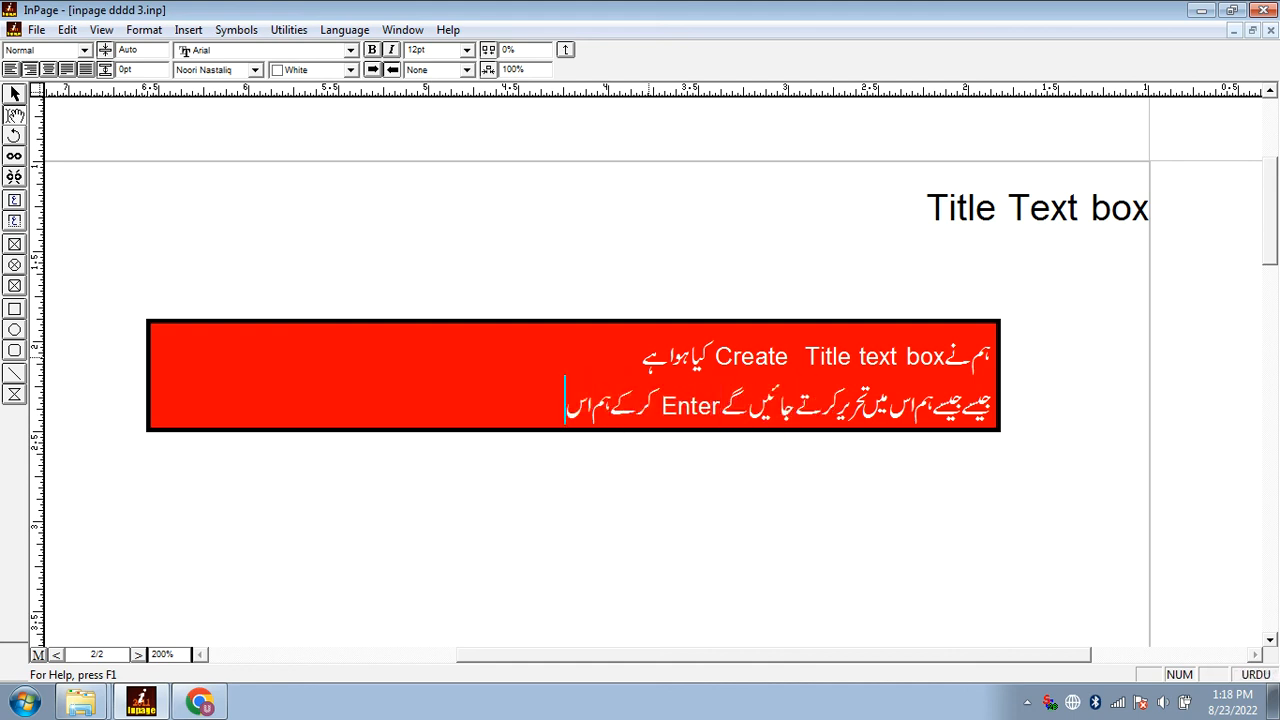
type(" ہم اس کی")
Finish the second line of the box with «ہم اس کی Hight یا لمبائی بڑھا سکتے ہیں»
key("ctrl+space")
type("Hight")
key("ctrl+space")
type("یا لمب")
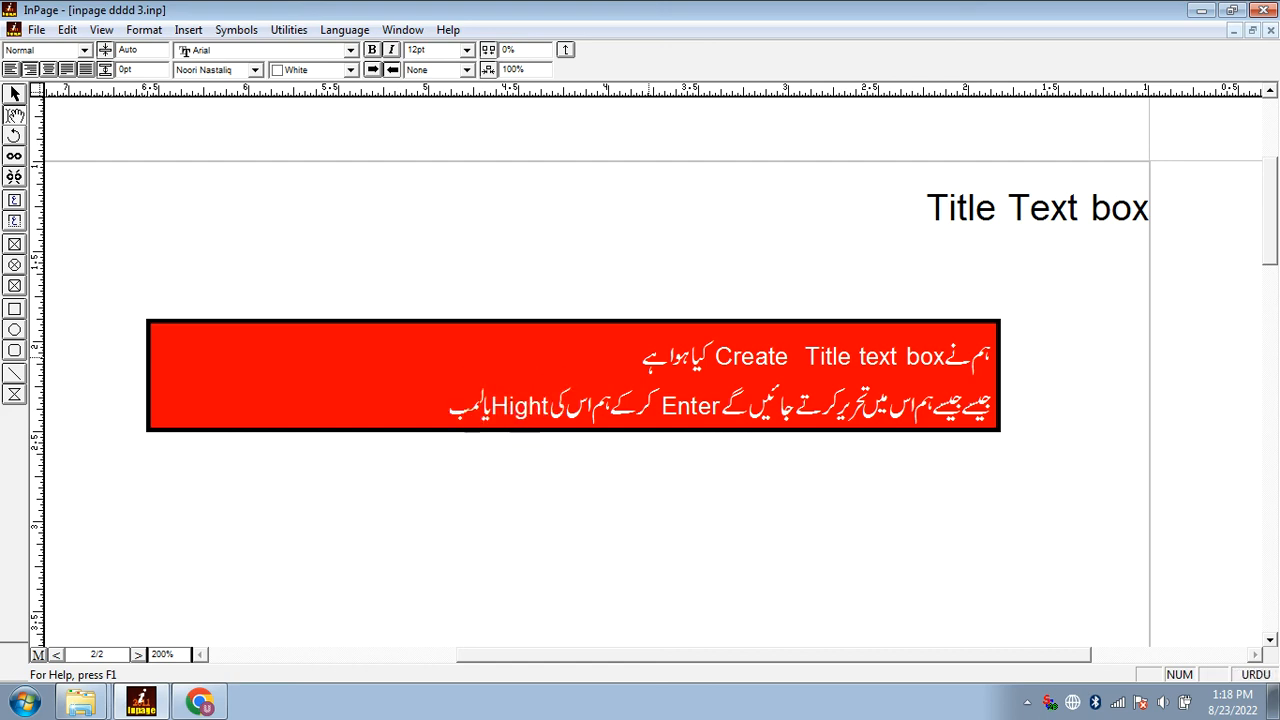
type("ائی بڑھا سکتے ہیں")
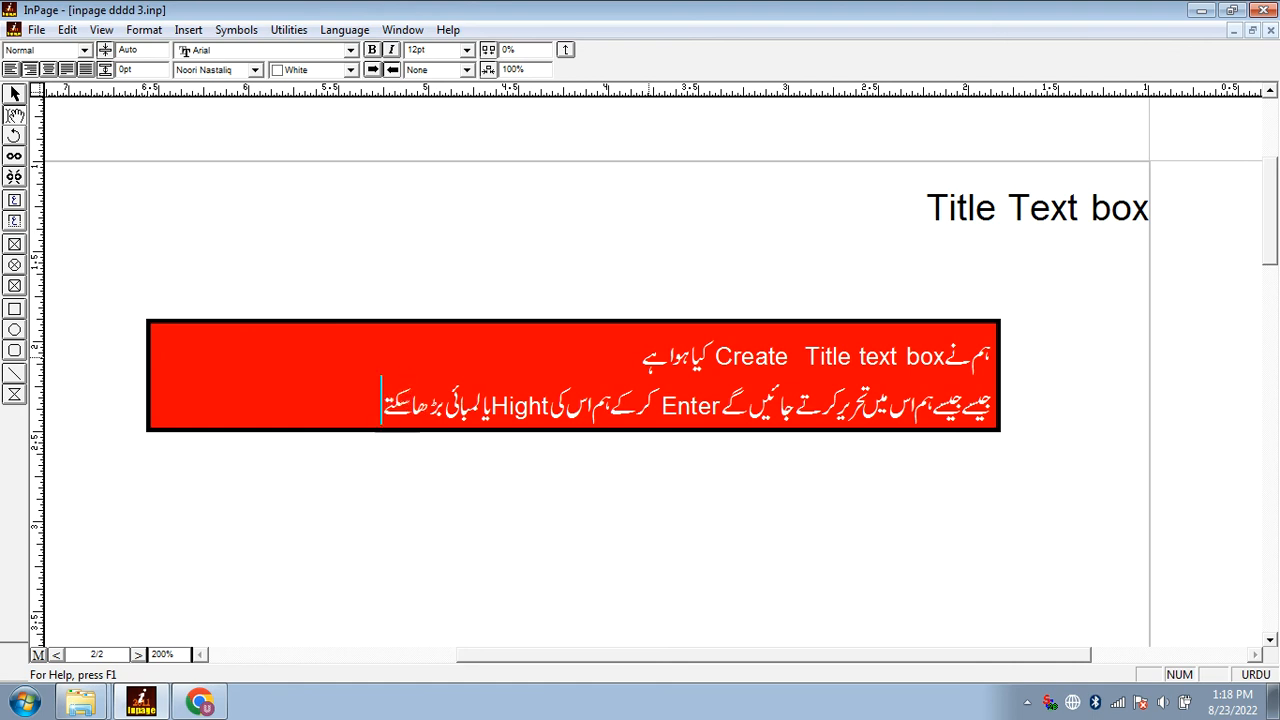
Add and remove blank lines below the text to stretch and shrink the title text box, leaving one new line
key("Return")
key("Return")
key("Return")
key("Return")
key("Return")
key("Return")
key("Return")
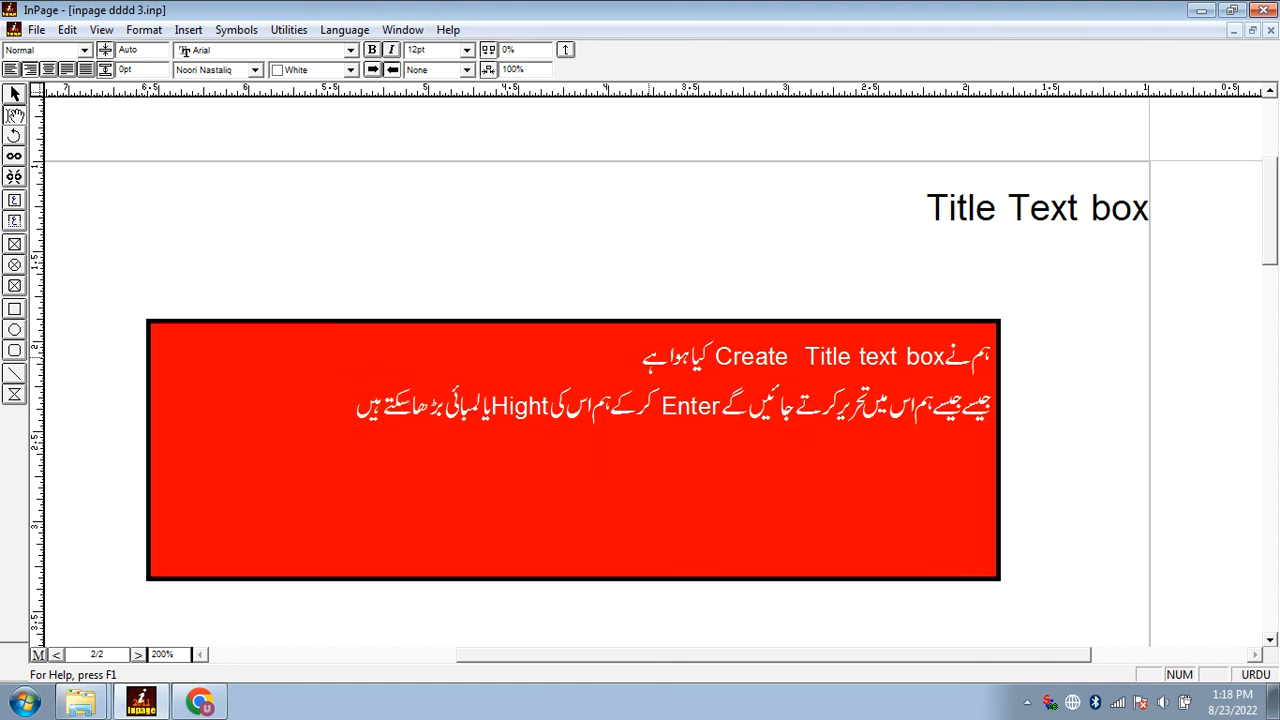
key("Return")
key("Return")
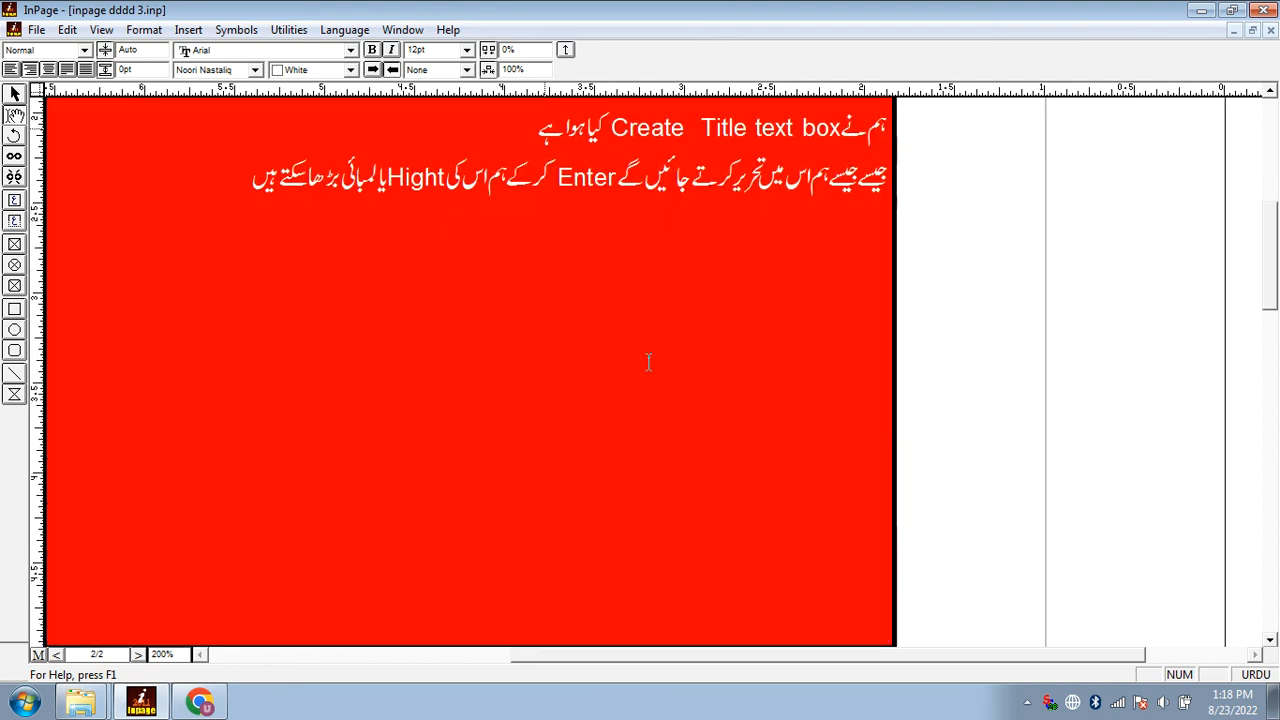
key("BackSpace")
key("BackSpace")
key("BackSpace")
key("BackSpace")
key("BackSpace")
key("BackSpace")
key("BackSpace")
key("BackSpace")
key("BackSpace")
key("Return")
key("Return")
key("Return")
key("BackSpace")
key("BackSpace")
key("BackSpace")
Begin the third line of the box with «ہم Setting میں جا کر اس کو اپنی مرضی سے»
type("ہم")
key("ctrl+space")
type("Setting")
key("ctrl+space")
type("میں جا کر اس کو اپنی مرضی سے")
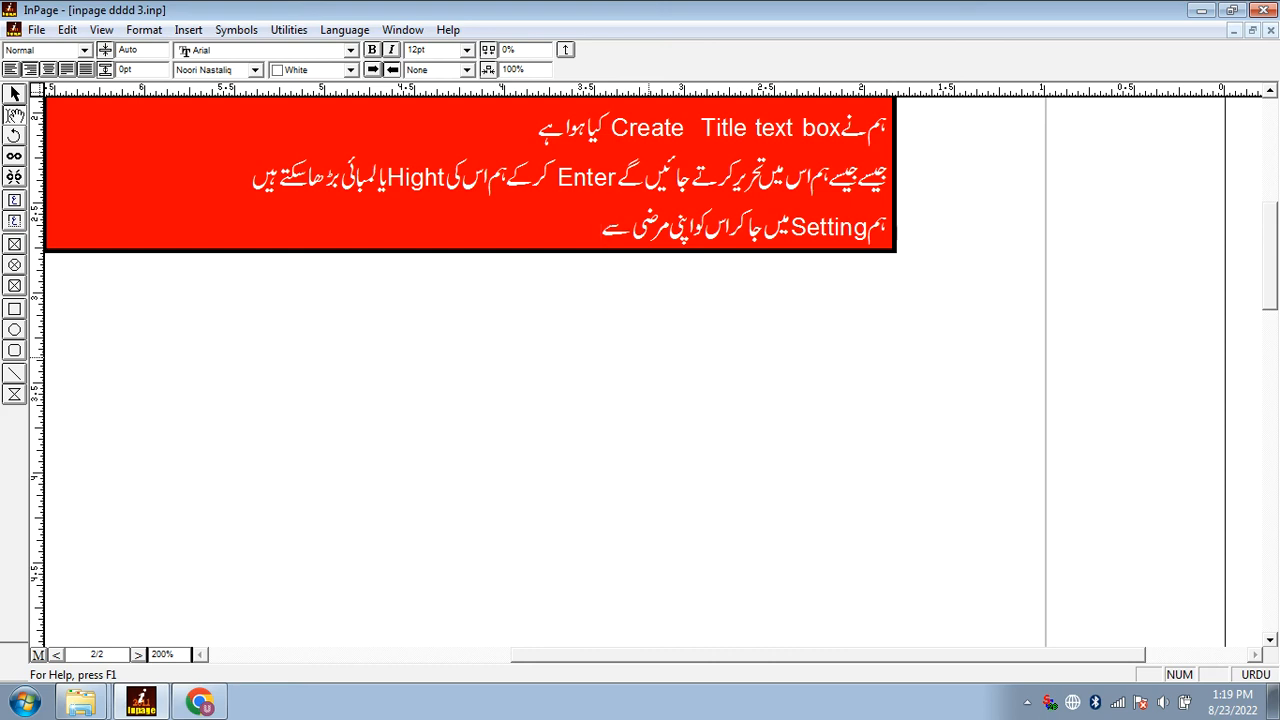
Continue the third line with «کم یا زیادہ نہ کر سکتے ہیں بلکہ صرف اور صرف Text تحریر کرنے کی صورت میں یا»
type("کم یا زیادہ نہ کر سکتے ہیں بلکہ")
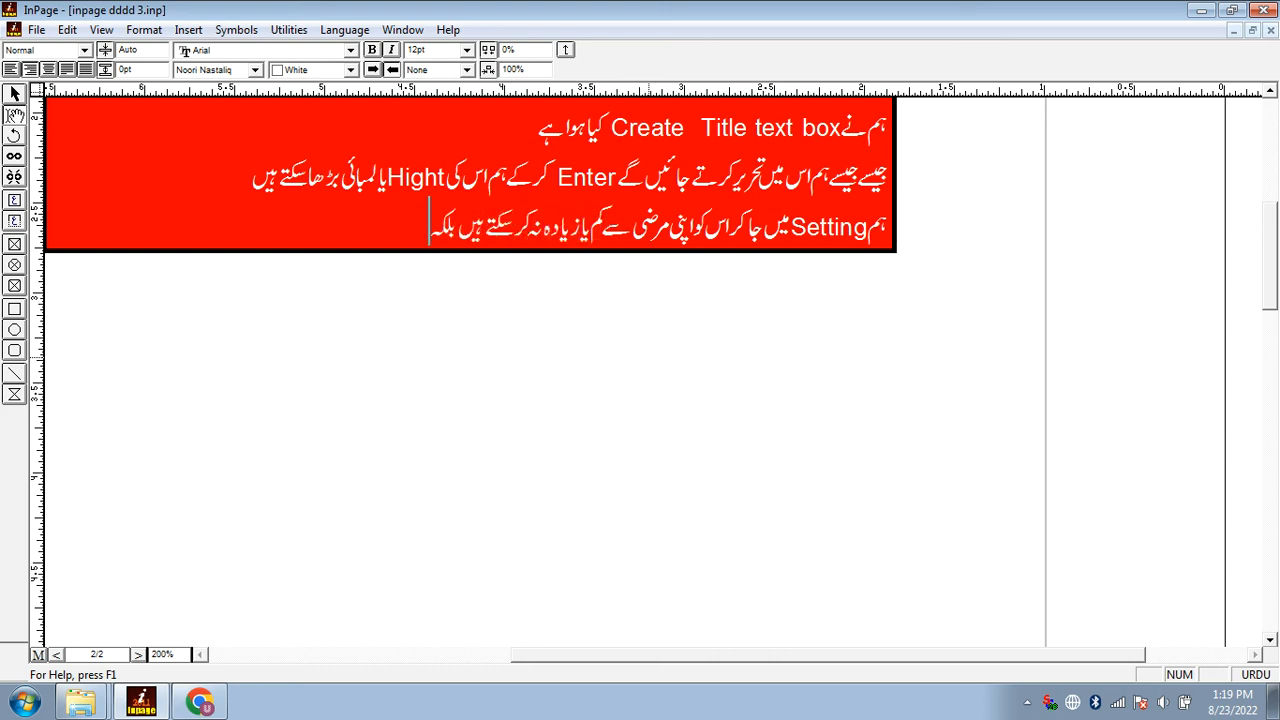
type(" صرف اور صرف")
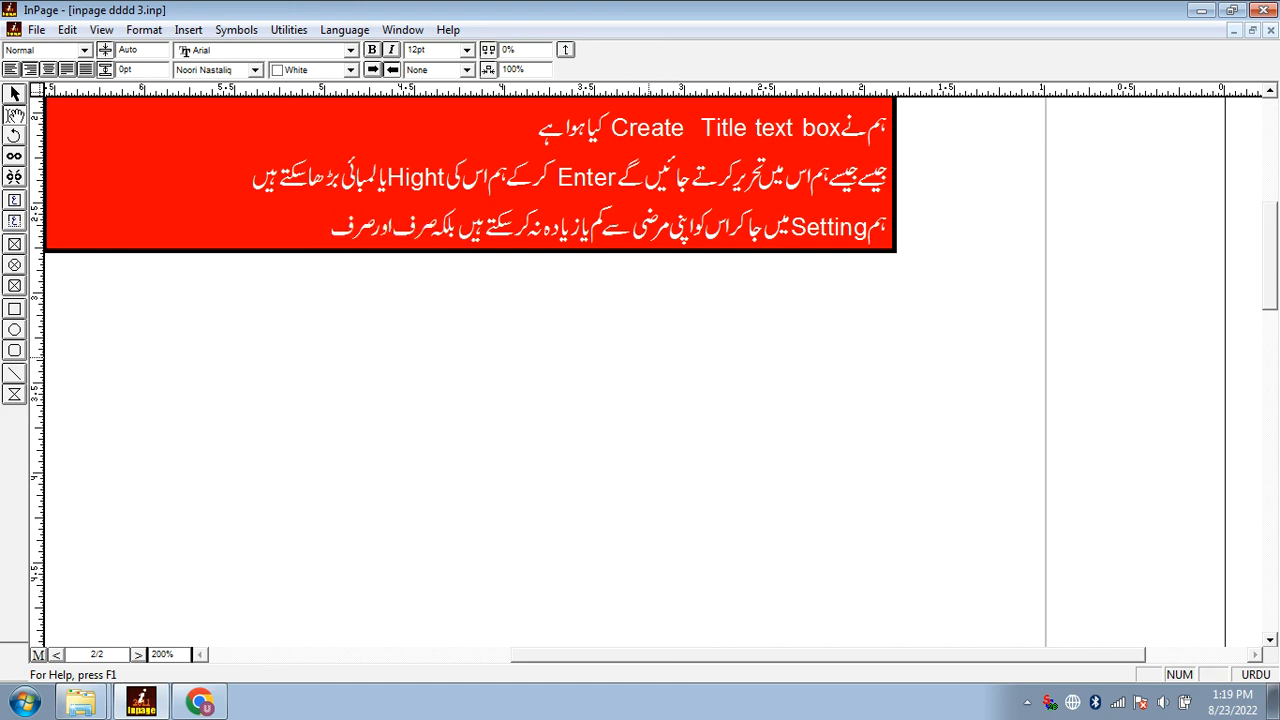
type("Text کی")
key("BackSpace")
type("تحریر کرنے ک")
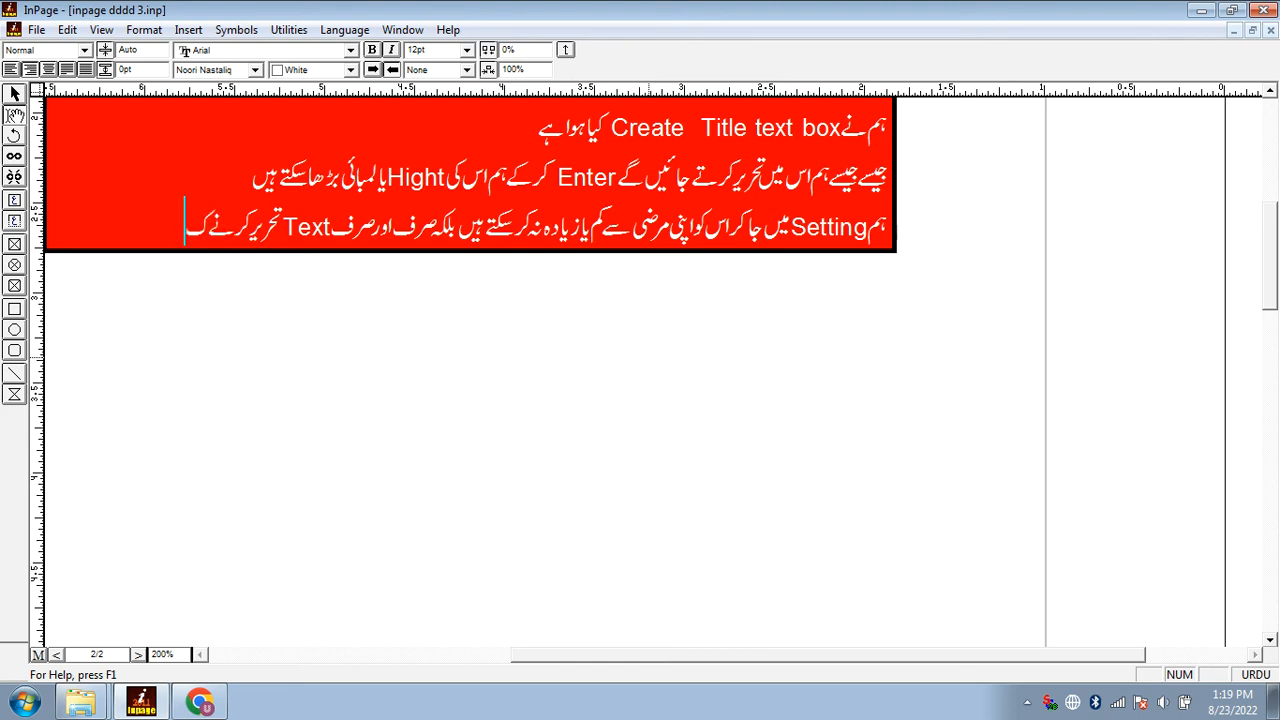
type("ی صورت میں یا")
Extend the sentence in the box with «Enter پریس کرنے کی صورت میں ہی اس»
key("ctrl+space")
type("Enter")
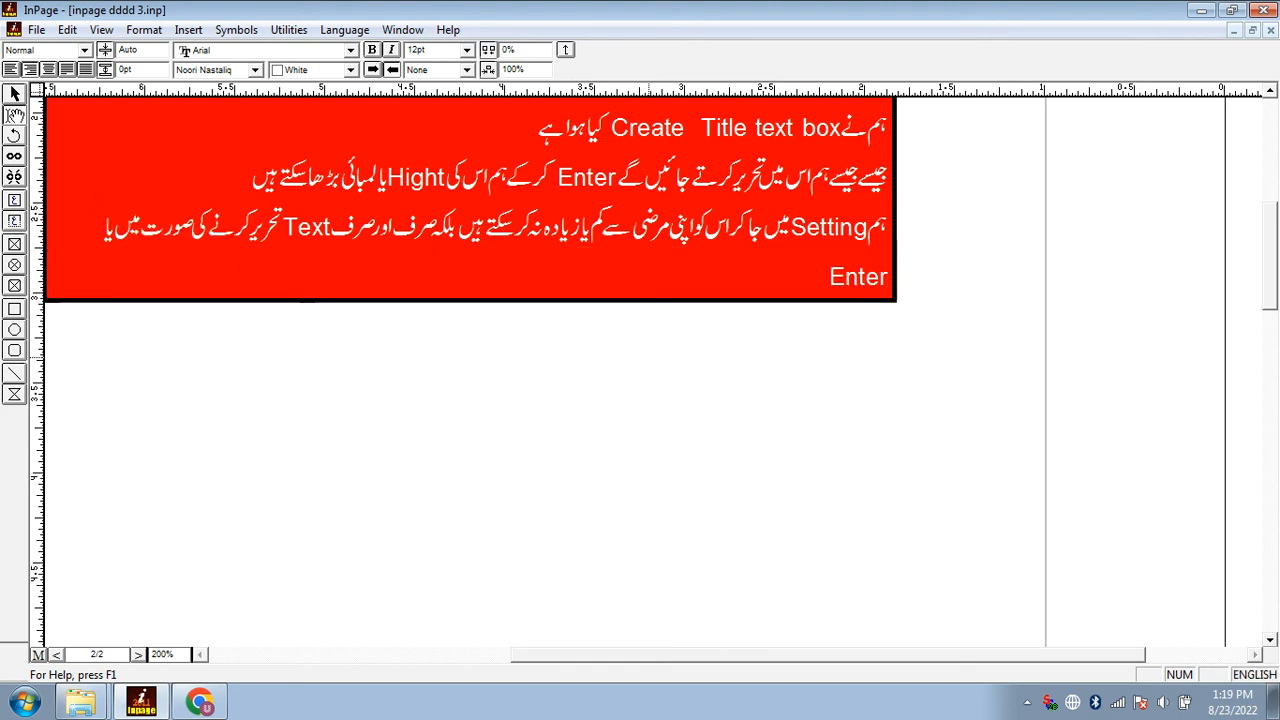
key("ctrl+space")
type("پریس")
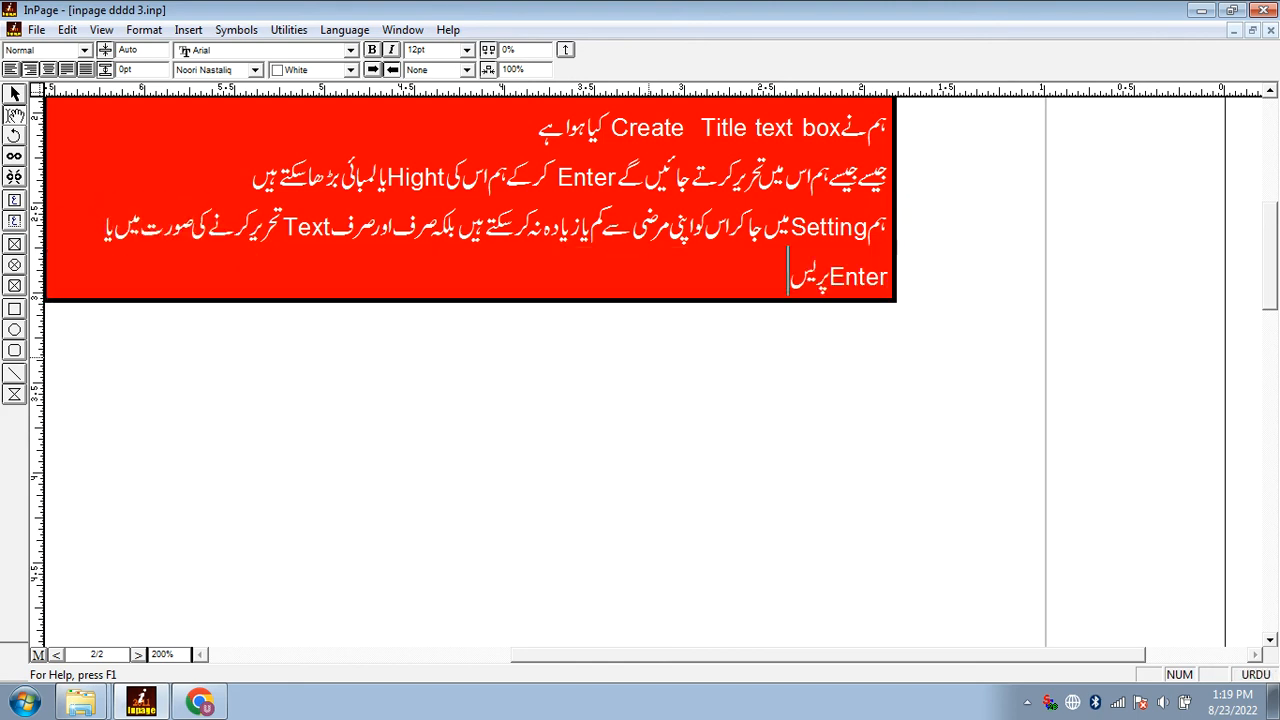
type(" کرنے کی صورت میں")
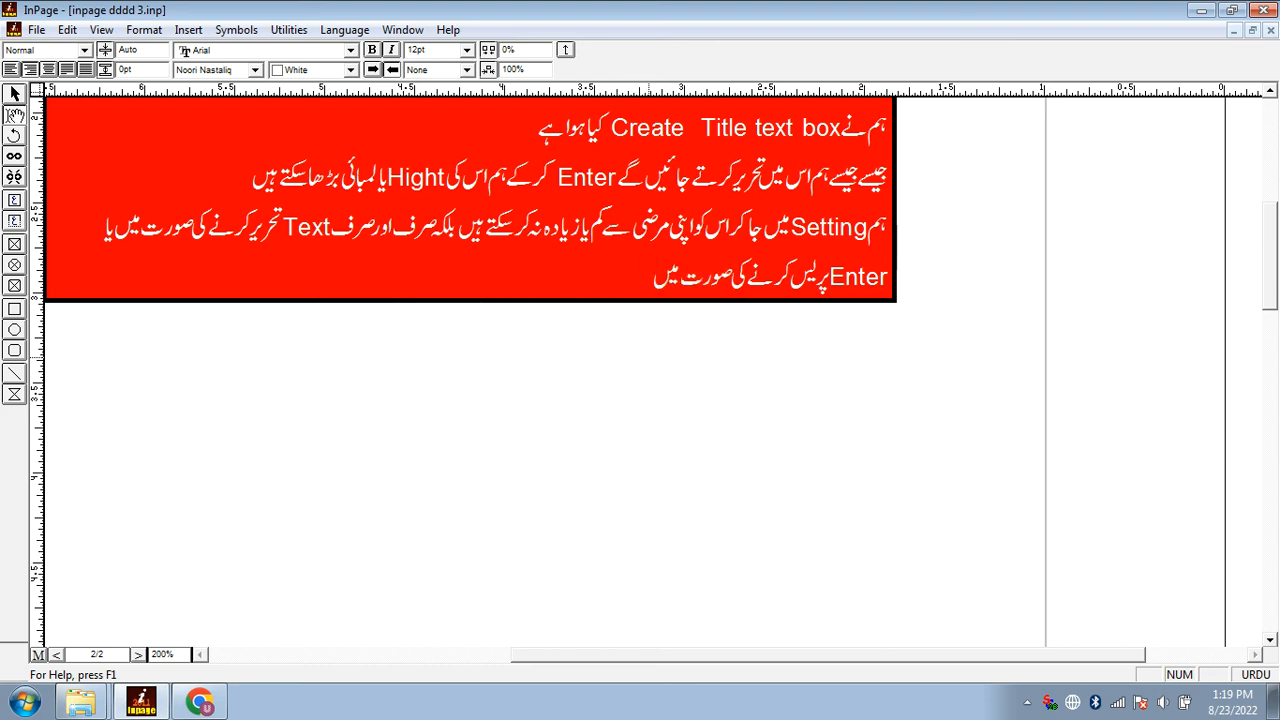
type(" ہی اس کی")
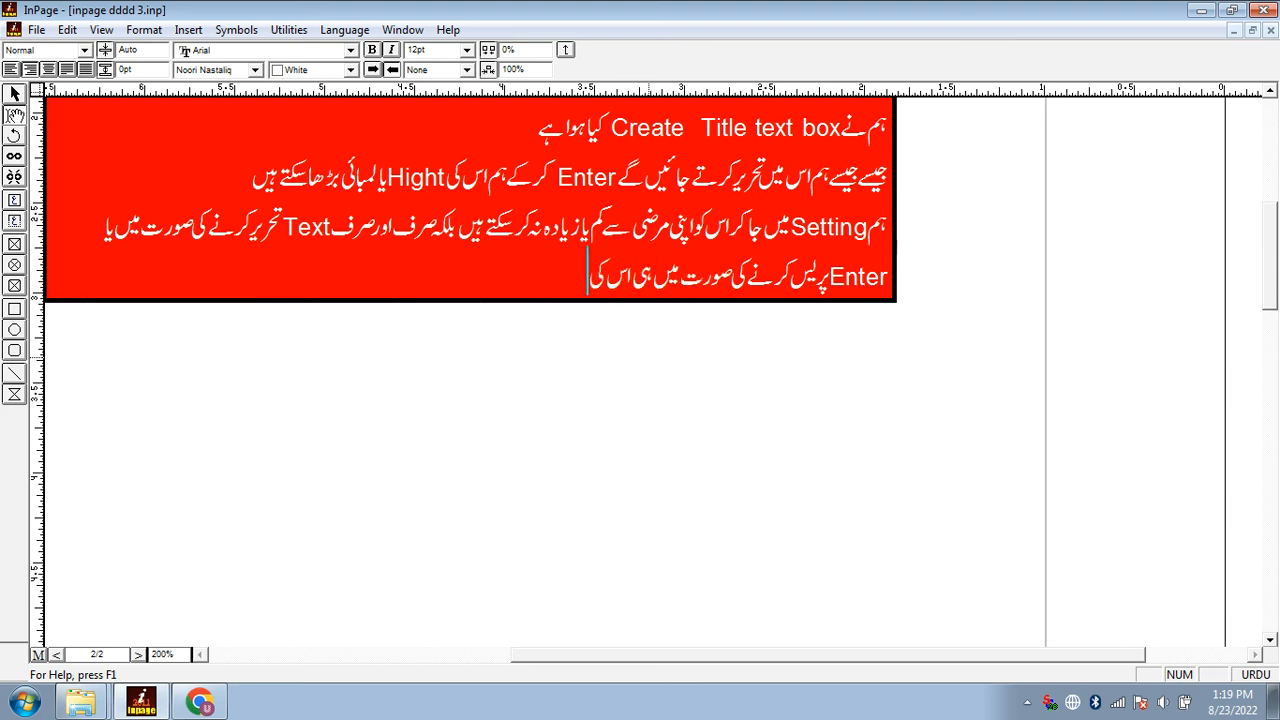
Finish the sentence in the box with «کی Hight بڑھا سکتے ہیں۔» and return to the page's main text
key("ctrl+space")
type("Hight")
key("ctrl+space")
type("بڑھا سکتے ہیں")
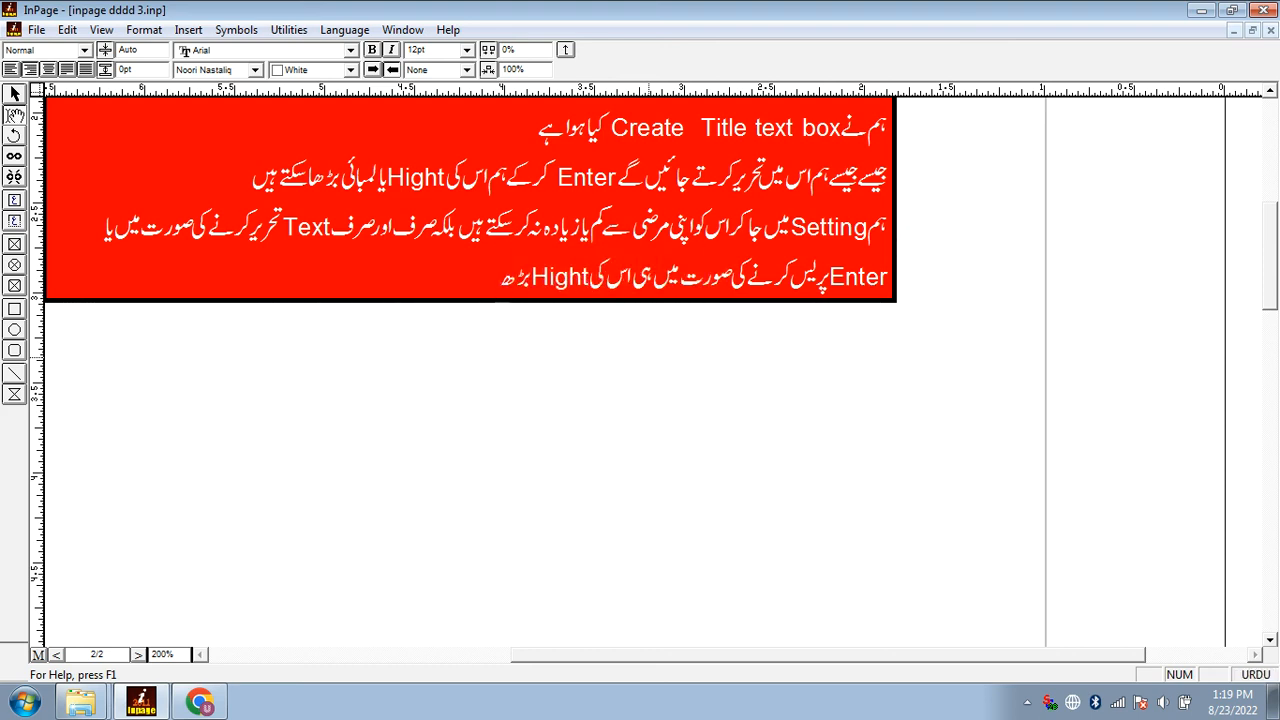
left_click_drag(799, 444, 776, 600)
left_click_drag(694, 447, 753, 419)
left_click(774, 503)
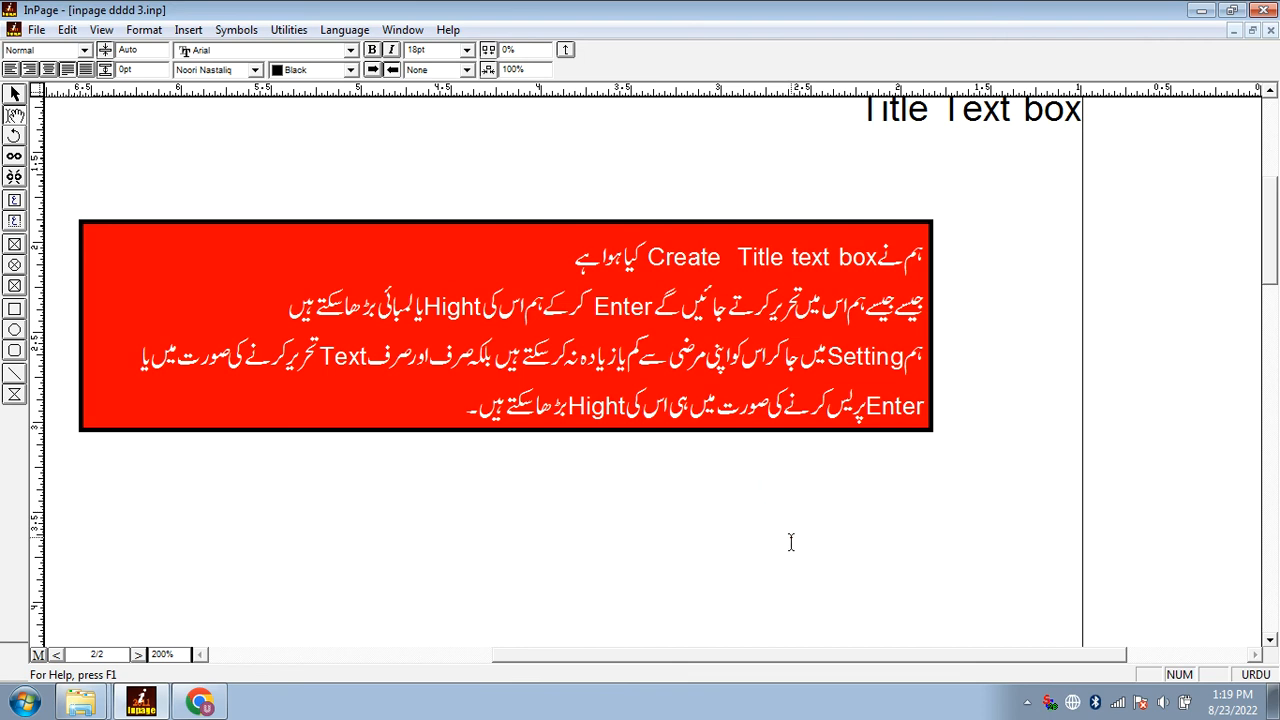
Move the closing Urdu message about subscribing to the YouTube channel from beside the page into the main text below the red title text box
key("Return")
left_click_drag(650, 480, 789, 523)
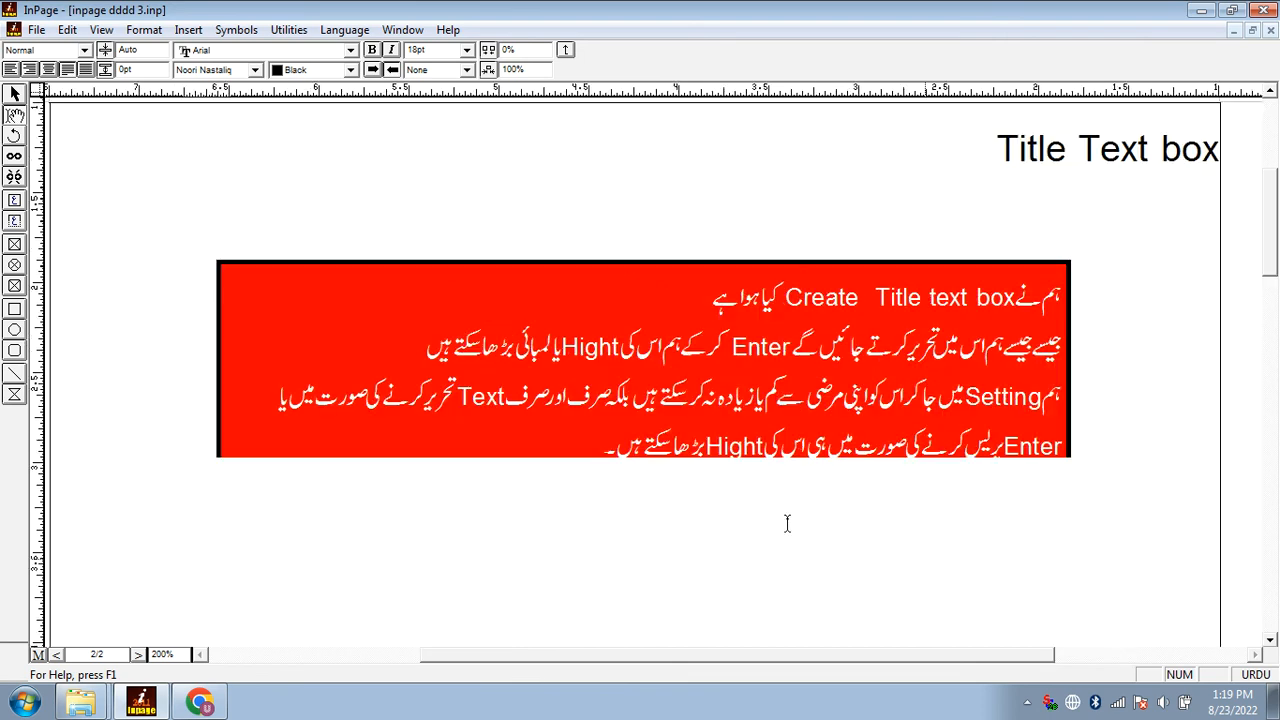
key("Escape")
left_click_drag(1240, 368, 923, 411)
left_click_drag(1040, 620, 1020, 338)
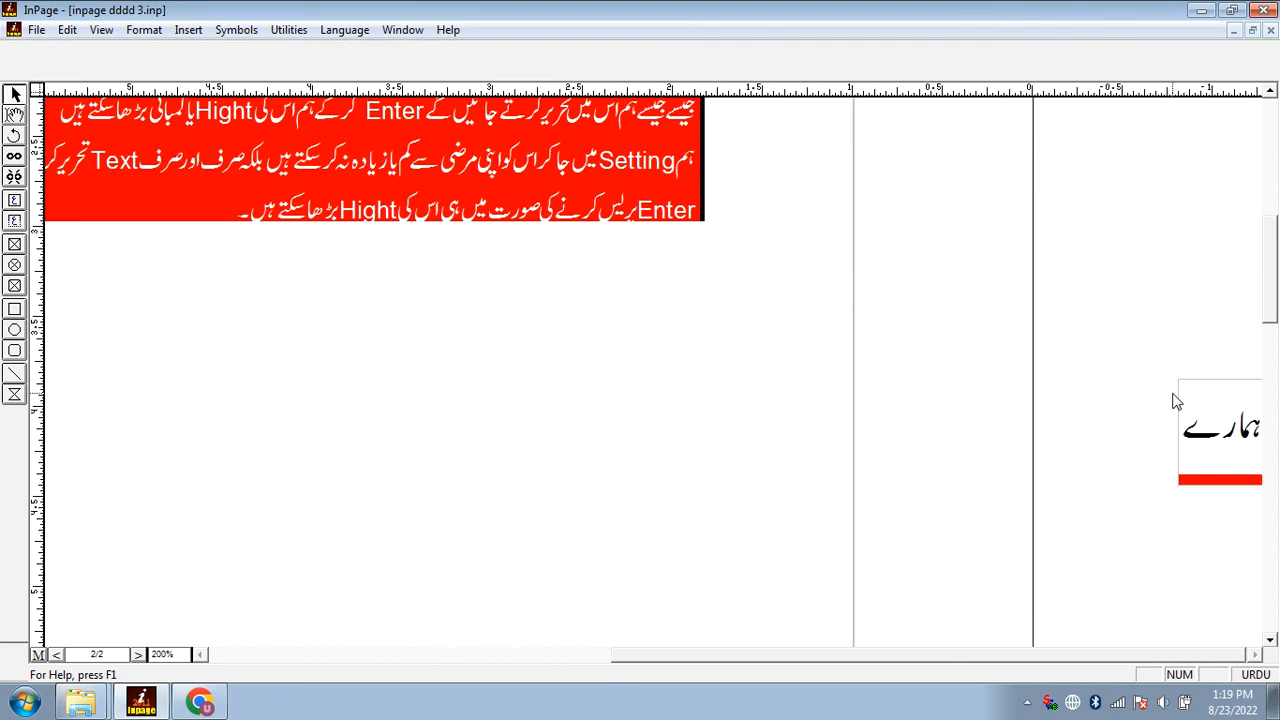
left_click(1247, 443)
key("Delete")
left_click_drag(771, 338, 806, 446)
key("Escape")
key("Escape")
left_click(812, 450)
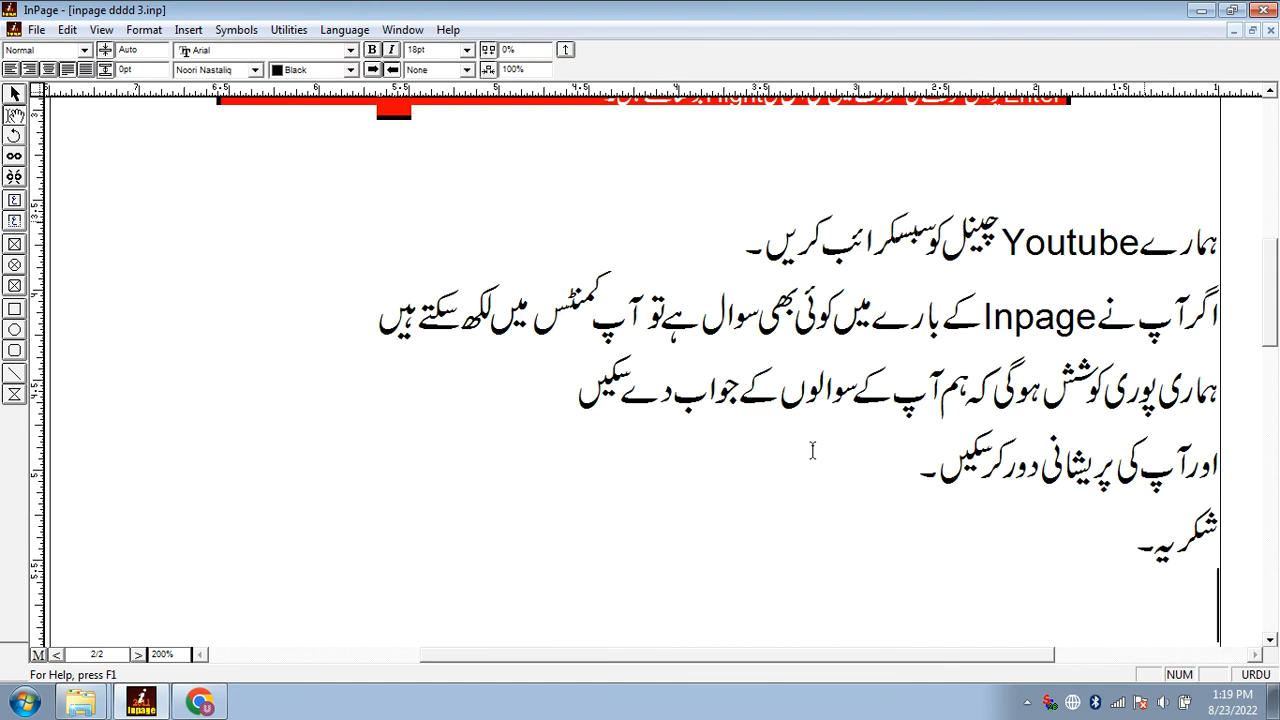
Read through the closing message below the red box line by line at 160% zoom
key("ctrl+1")
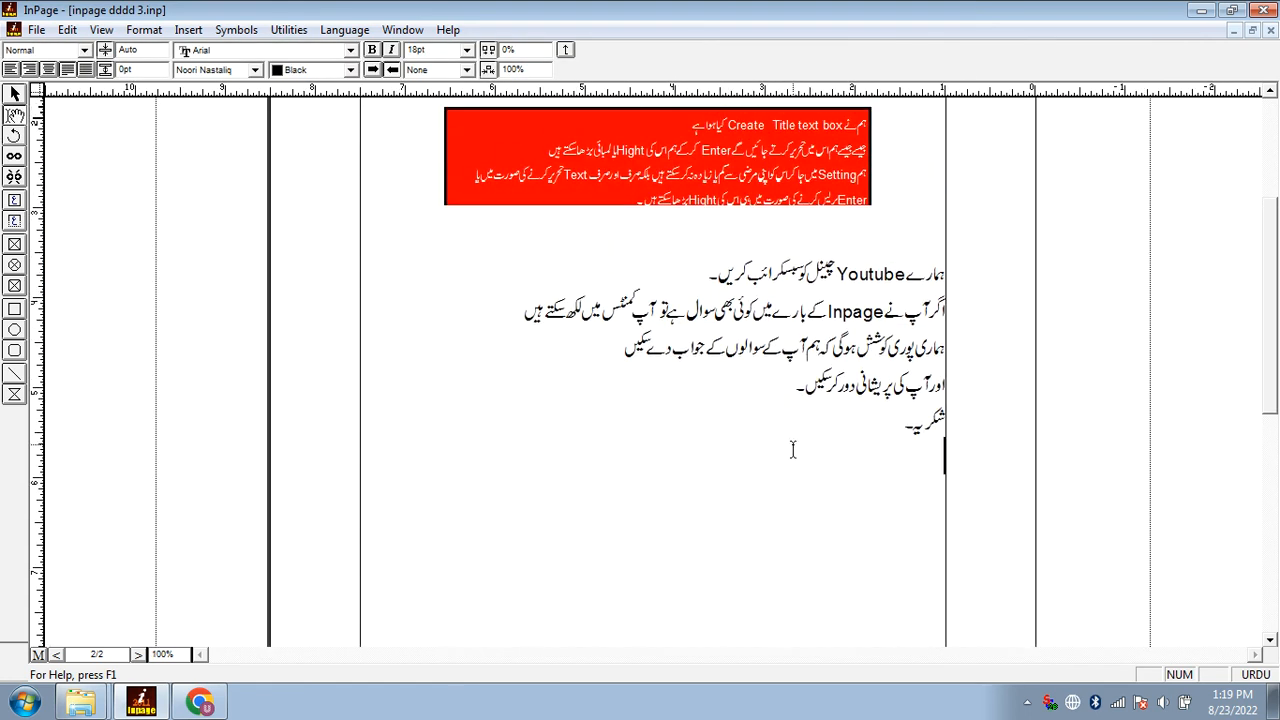
scroll(794, 450, "up", 3)
left_click_drag(832, 430, 852, 340)
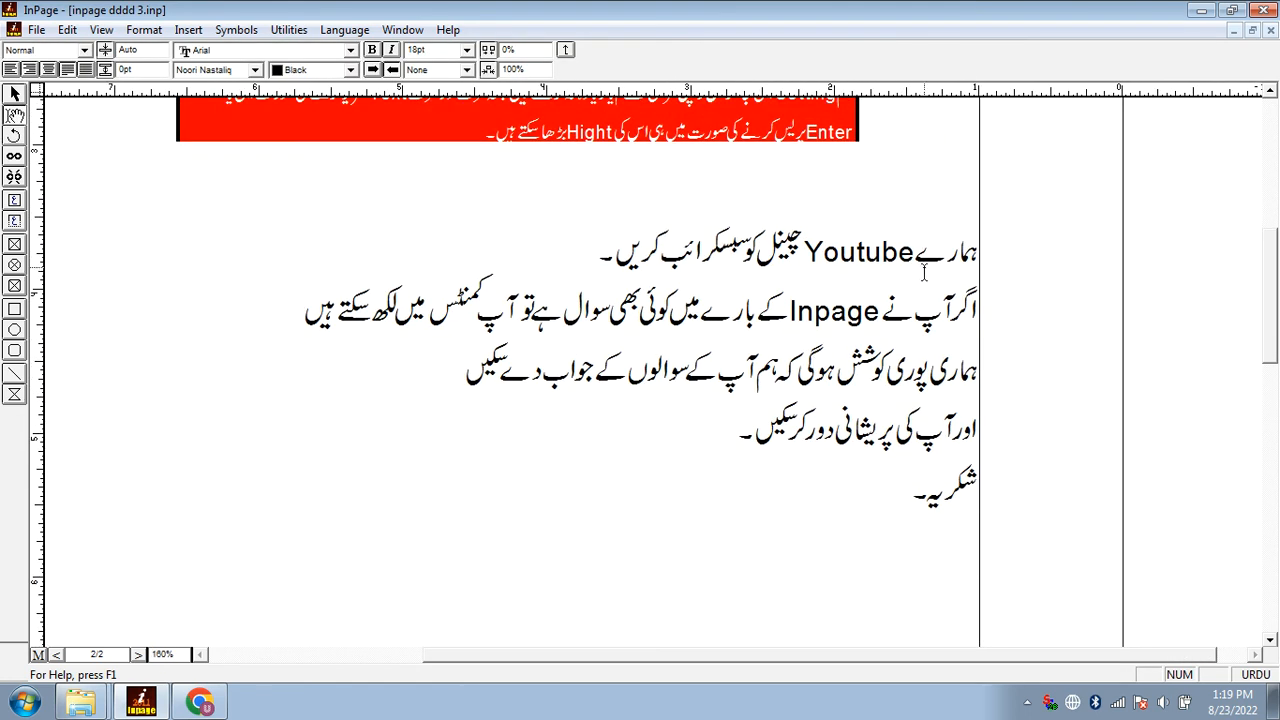
left_click(402, 298)
left_click(938, 370)
left_click(484, 357)
left_click(953, 414)
left_click(768, 428)
left_click(809, 524)
left_click(1027, 702)
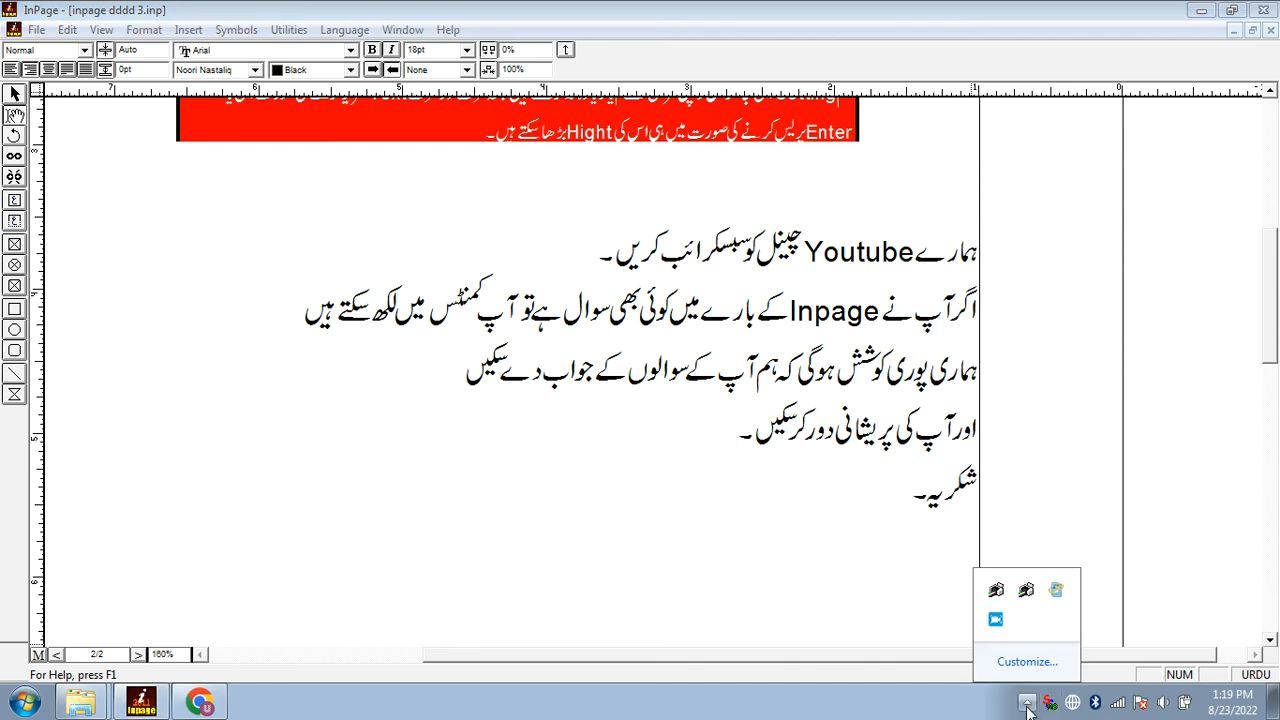
left_click(992, 621)
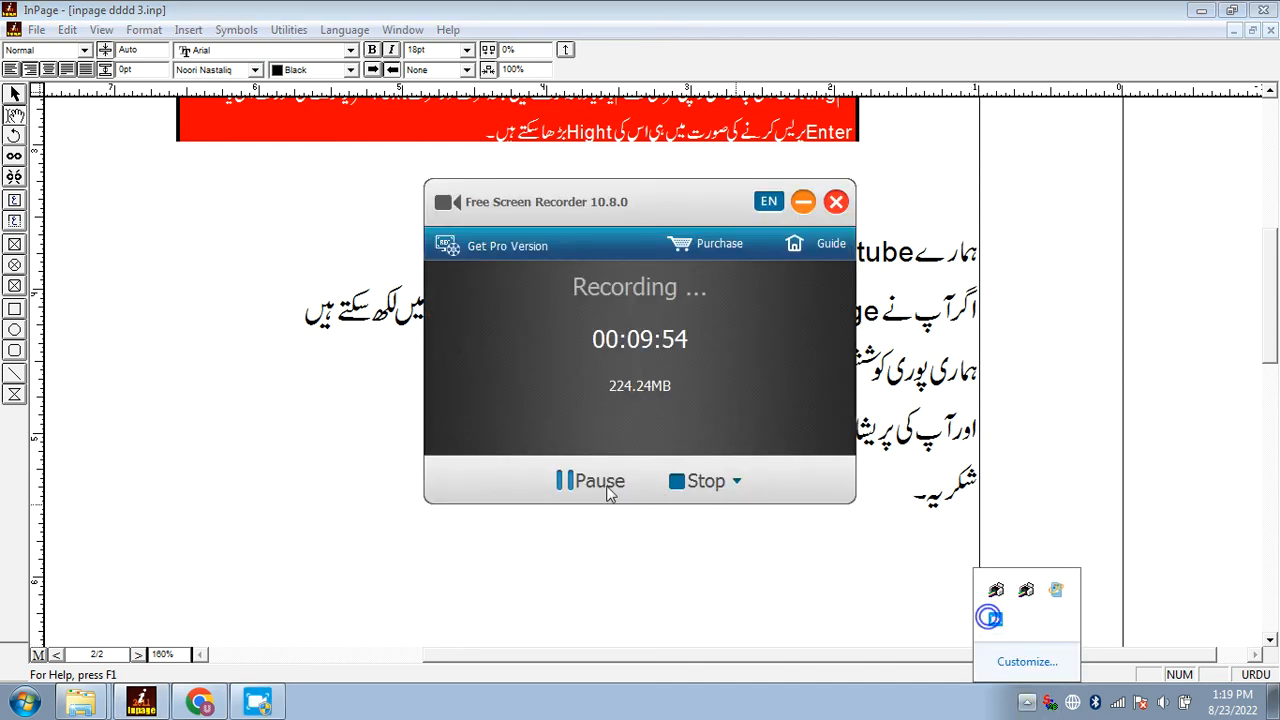